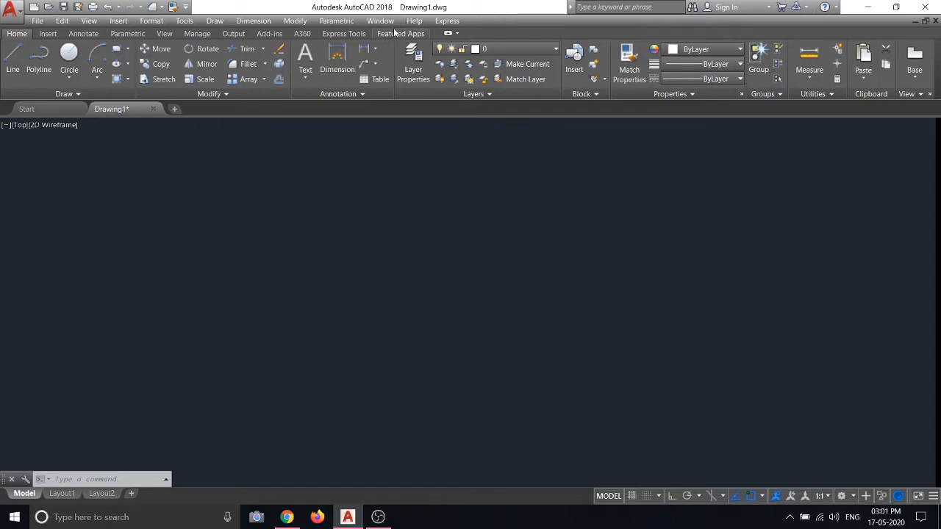
{"action": "left_click", "coordinate": [295, 21]}
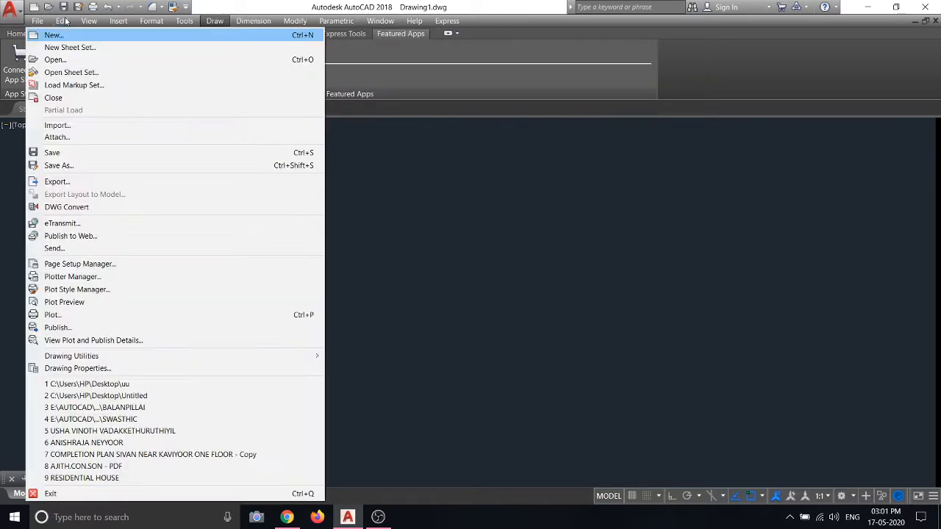
{"action": "left_click", "coordinate": [19, 34]}
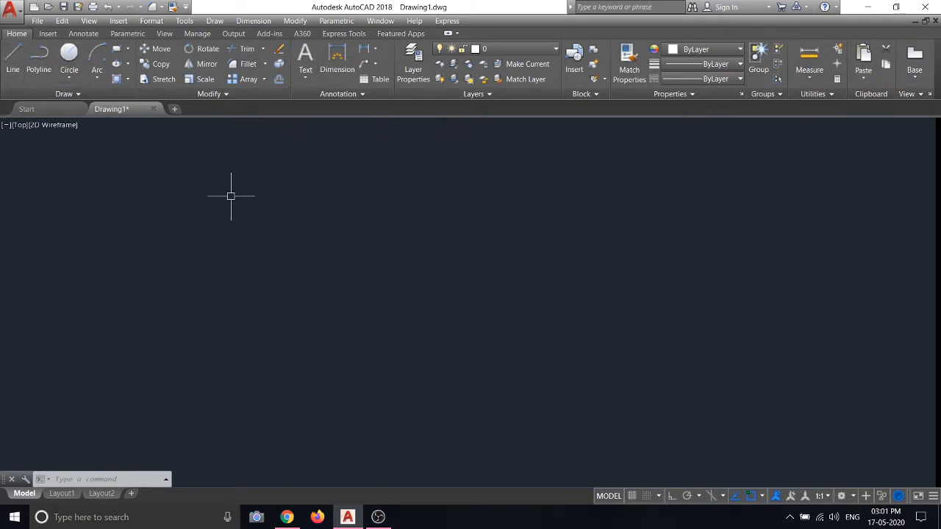
{"action": "left_click", "coordinate": [37, 22]}
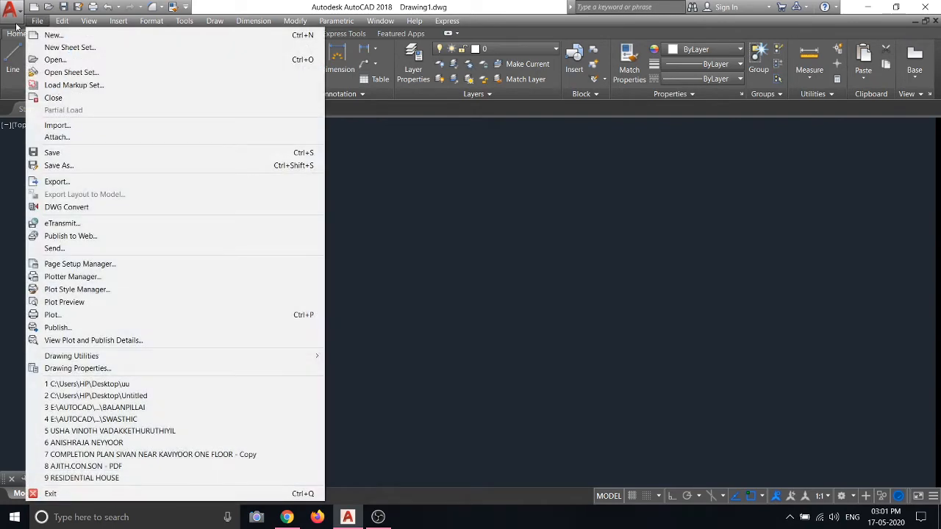
{"action": "left_click", "coordinate": [16, 27]}
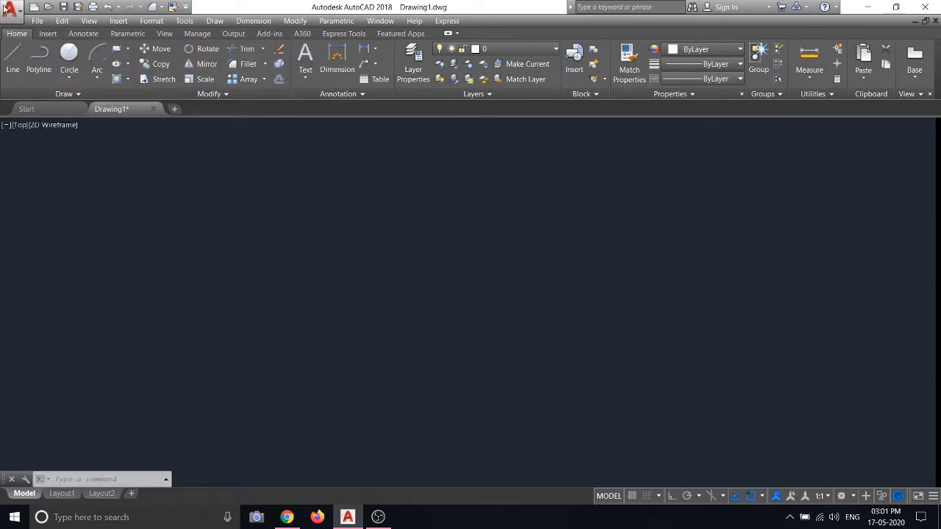
{"action": "left_click", "coordinate": [8, 8]}
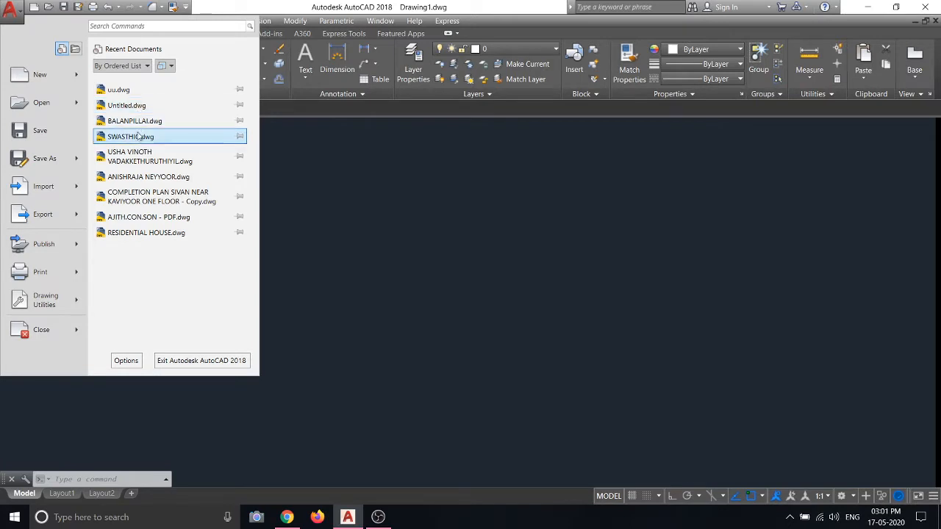
{"action": "left_click", "coordinate": [135, 121]}
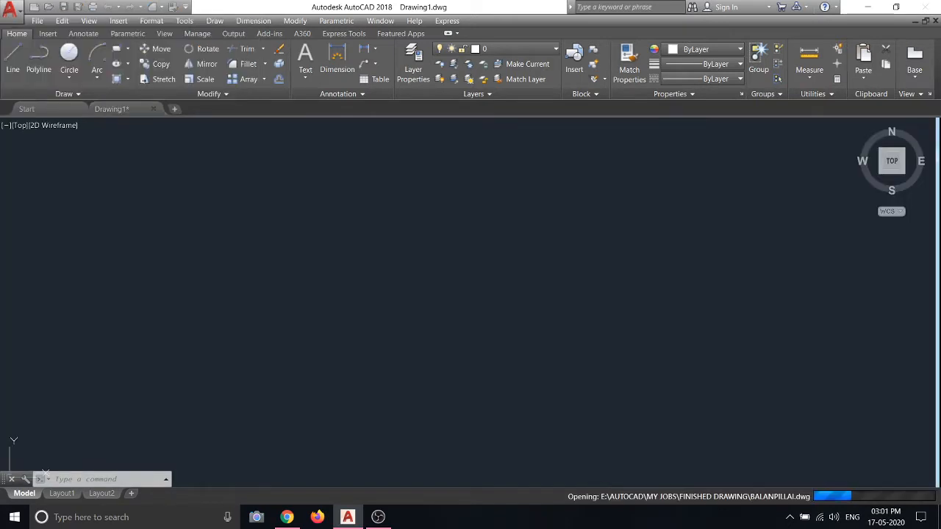
{"action": "scroll", "coordinate": [375, 246], "scroll_direction": "down", "scroll_amount": 8}
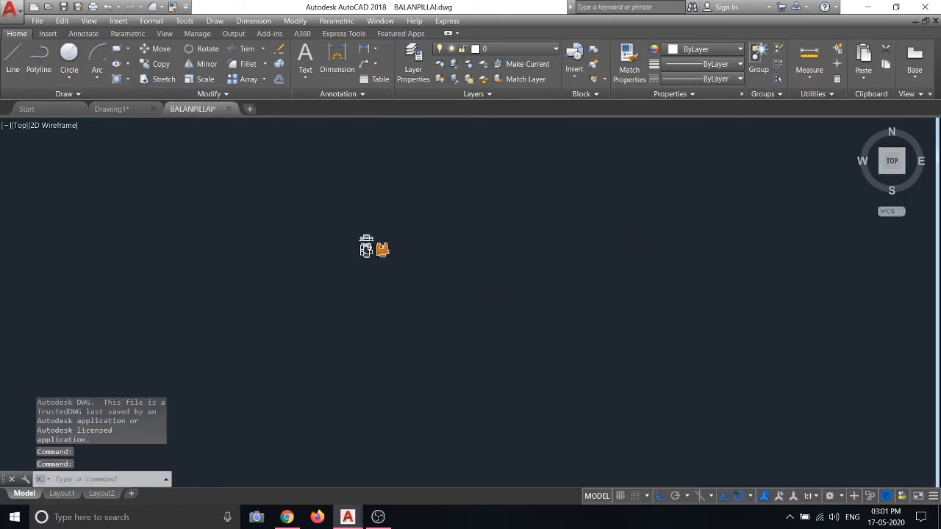
{"action": "scroll", "coordinate": [367, 245], "scroll_direction": "down", "scroll_amount": 2}
{"action": "scroll", "coordinate": [541, 261], "scroll_direction": "up", "scroll_amount": 6}
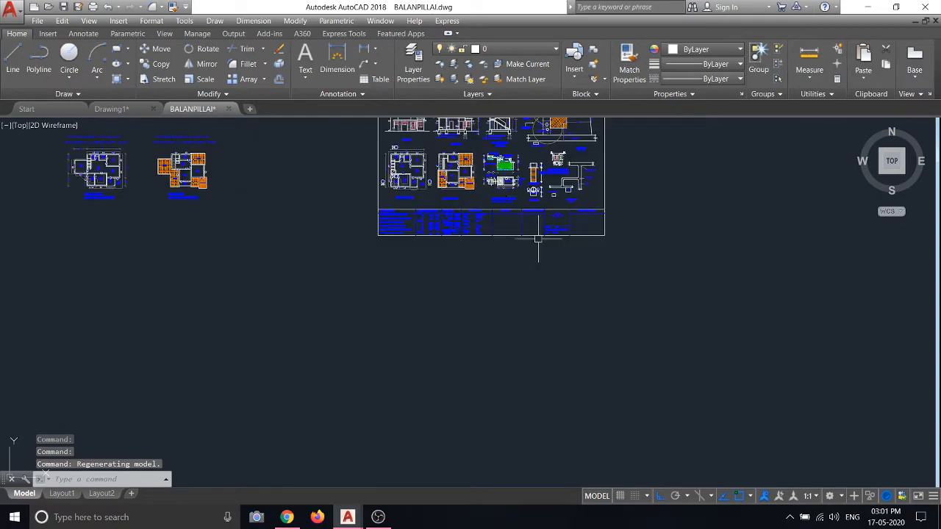
{"action": "scroll", "coordinate": [415, 206], "scroll_direction": "up", "scroll_amount": 8}
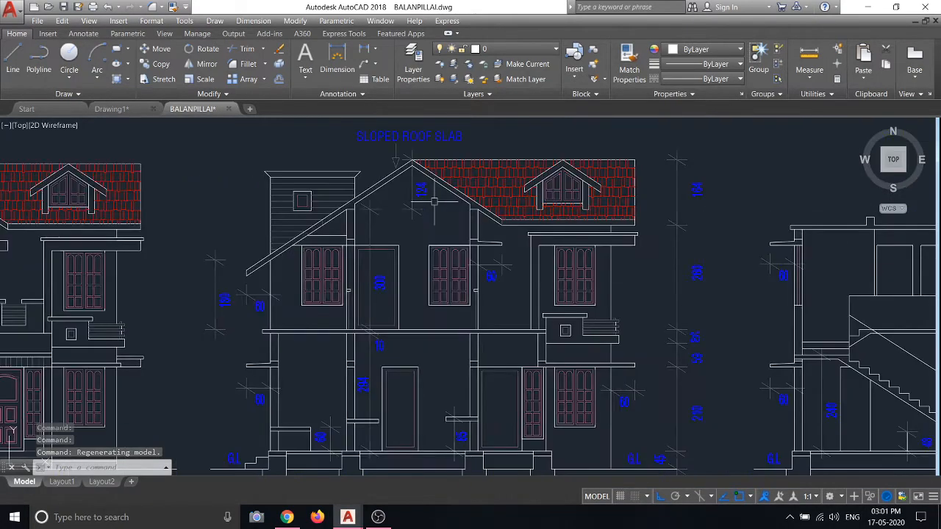
{"action": "scroll", "coordinate": [415, 206], "scroll_direction": "down", "scroll_amount": 1}
{"action": "scroll", "coordinate": [415, 206], "scroll_direction": "down", "scroll_amount": 2}
{"action": "scroll", "coordinate": [589, 245], "scroll_direction": "down", "scroll_amount": 5}
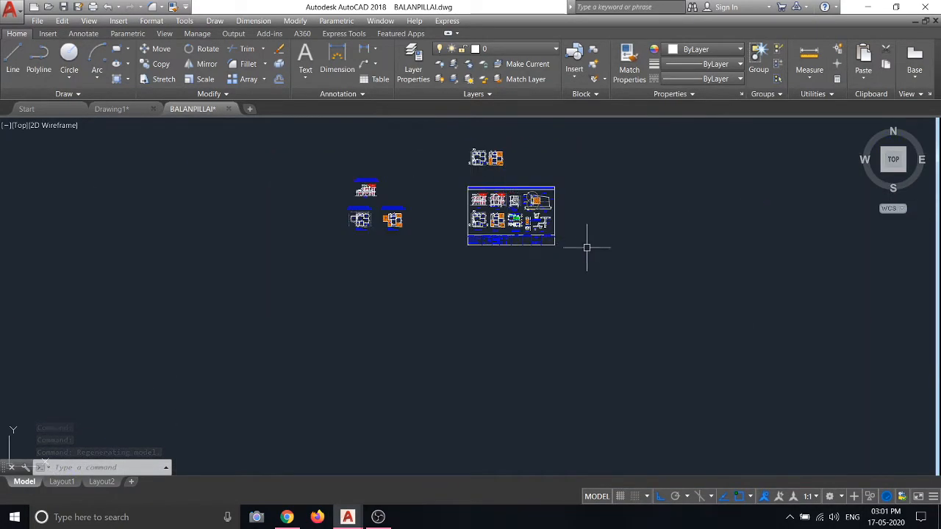
{"action": "scroll", "coordinate": [559, 239], "scroll_direction": "up", "scroll_amount": 4}
{"action": "scroll", "coordinate": [595, 305], "scroll_direction": "up", "scroll_amount": 6}
{"action": "scroll", "coordinate": [609, 318], "scroll_direction": "up", "scroll_amount": 3}
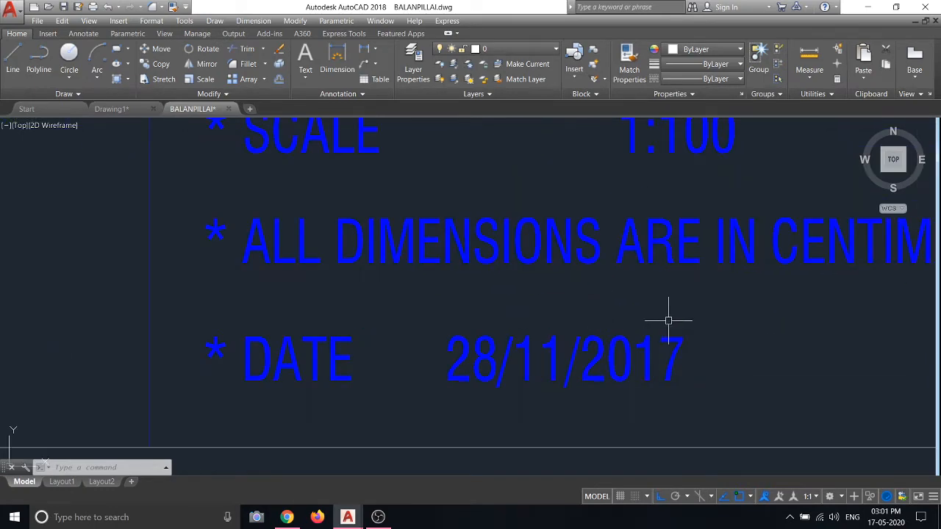
{"action": "scroll", "coordinate": [669, 321], "scroll_direction": "down", "scroll_amount": 6}
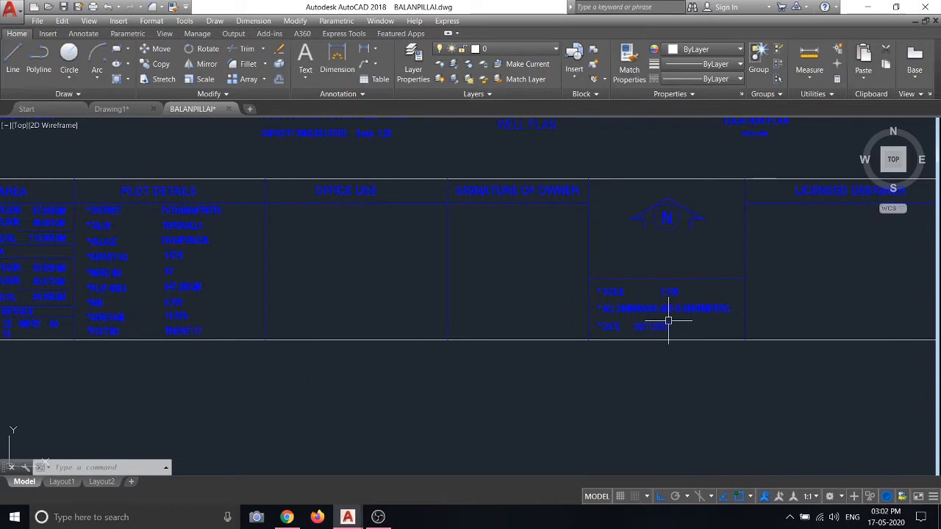
{"action": "scroll", "coordinate": [668, 321], "scroll_direction": "down", "scroll_amount": 5}
{"action": "scroll", "coordinate": [713, 211], "scroll_direction": "up", "scroll_amount": 4}
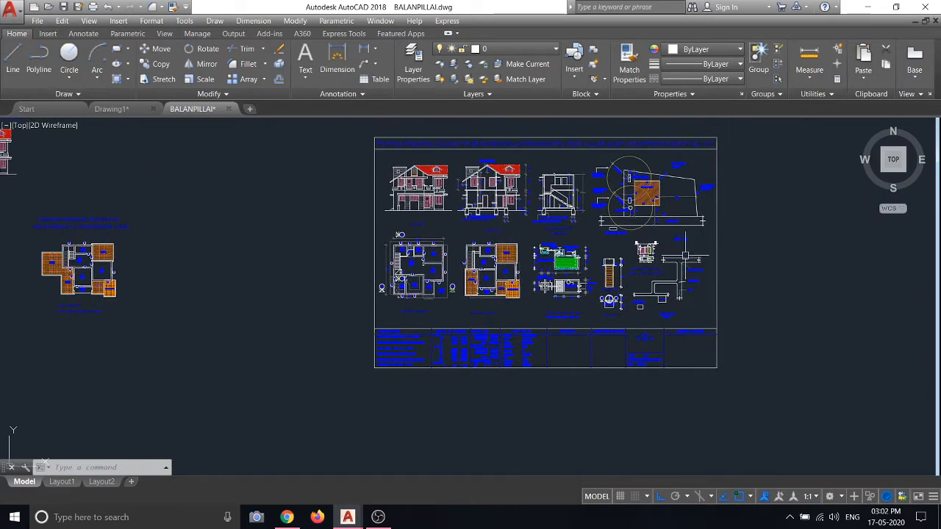
{"action": "scroll", "coordinate": [676, 426], "scroll_direction": "down", "scroll_amount": 2}
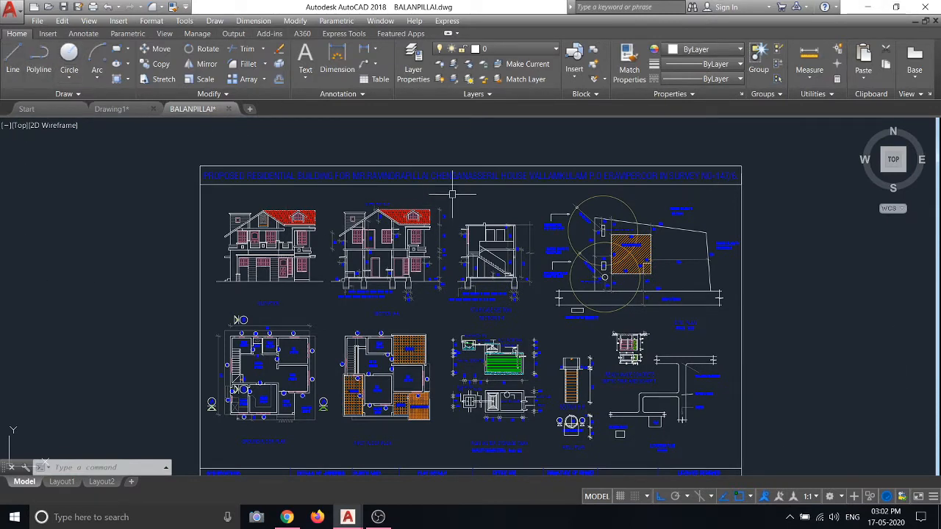
{"action": "scroll", "coordinate": [383, 169], "scroll_direction": "up", "scroll_amount": 5}
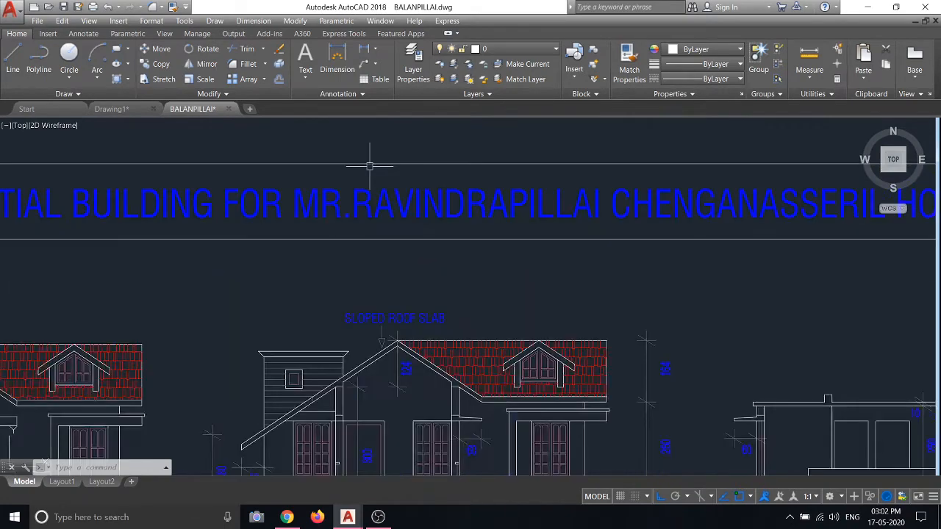
{"action": "scroll", "coordinate": [367, 154], "scroll_direction": "down", "scroll_amount": 9}
{"action": "scroll", "coordinate": [293, 206], "scroll_direction": "up", "scroll_amount": 4}
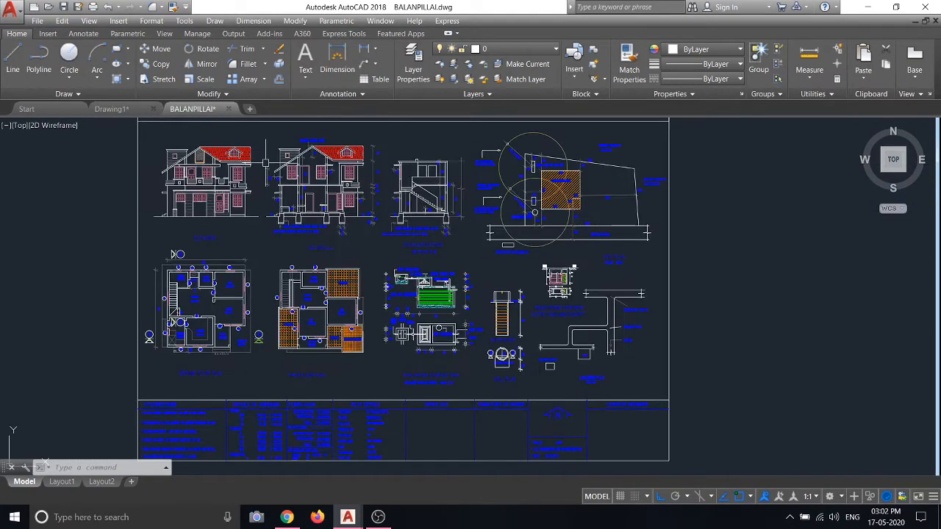
{"action": "scroll", "coordinate": [266, 163], "scroll_direction": "down", "scroll_amount": 3}
{"action": "scroll", "coordinate": [211, 184], "scroll_direction": "up", "scroll_amount": 2}
Pan to the elevations at the top of the sheet and zoom in on the front elevation
{"action": "middle_click_drag", "start_coordinate": [121, 127], "coordinate": [111, 136]}
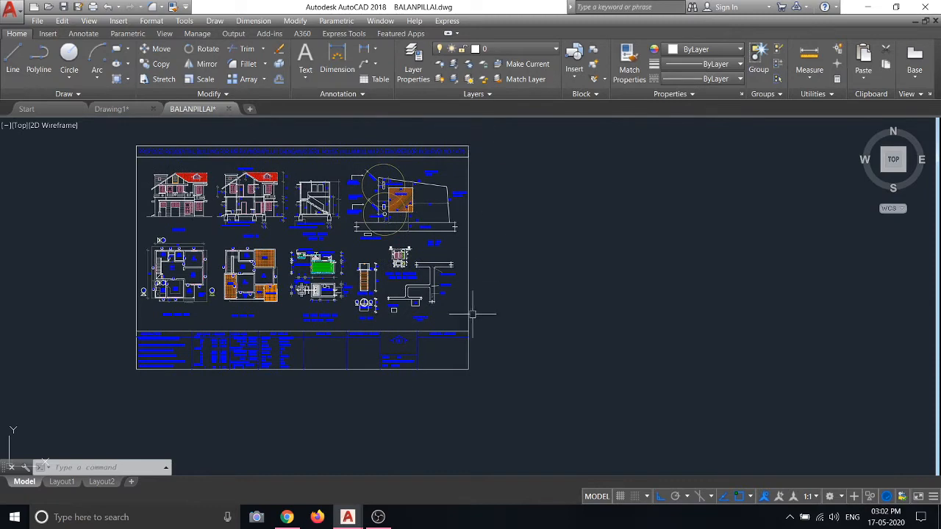
{"action": "scroll", "coordinate": [195, 144], "scroll_direction": "up", "scroll_amount": 2}
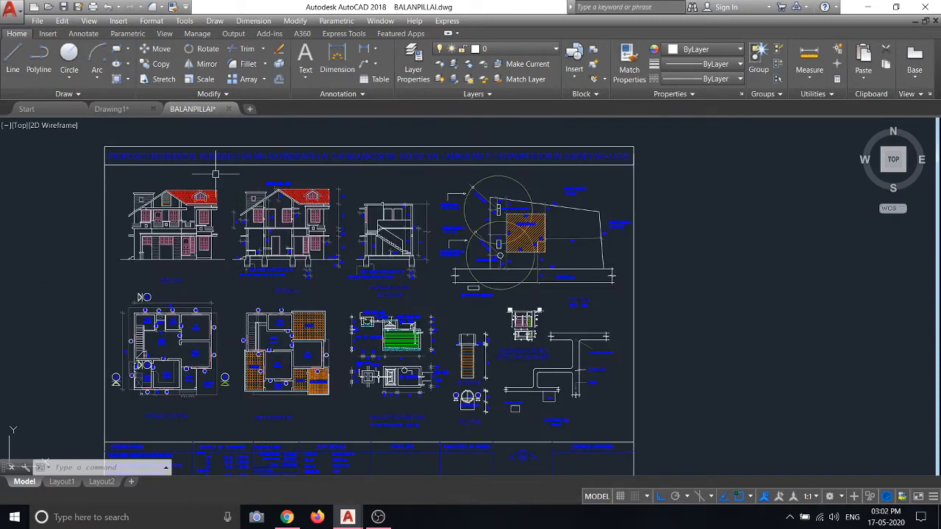
{"action": "scroll", "coordinate": [519, 169], "scroll_direction": "down", "scroll_amount": 2}
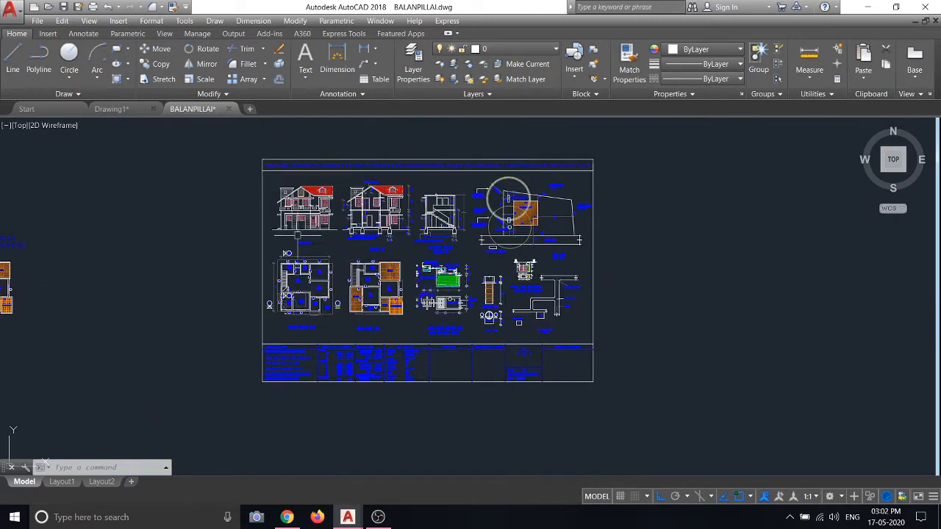
{"action": "scroll", "coordinate": [519, 382], "scroll_direction": "up", "scroll_amount": 7}
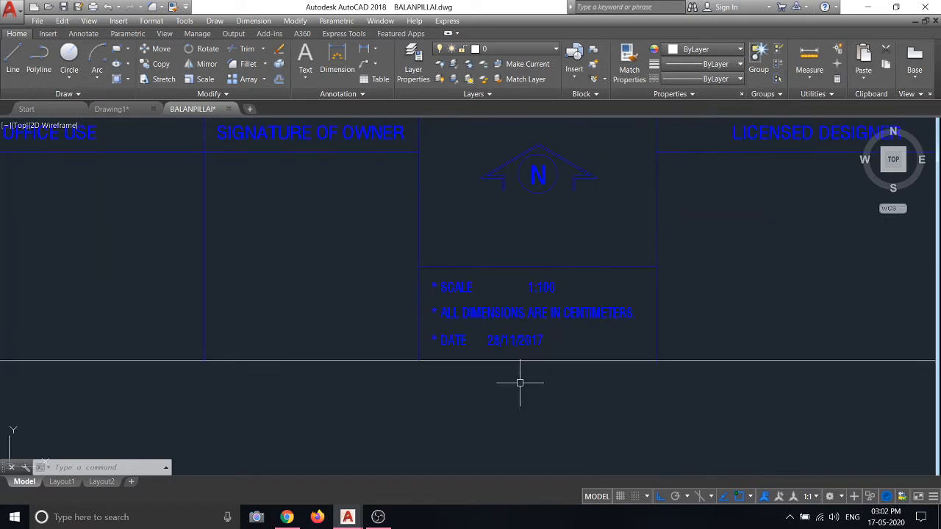
{"action": "scroll", "coordinate": [542, 344], "scroll_direction": "down", "scroll_amount": 6}
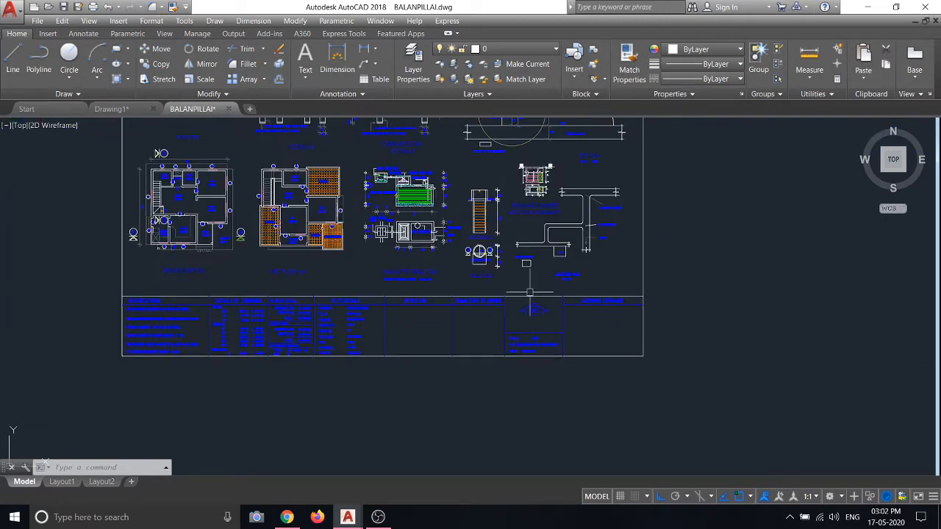
{"action": "middle_click_drag", "start_coordinate": [499, 234], "coordinate": [511, 359]}
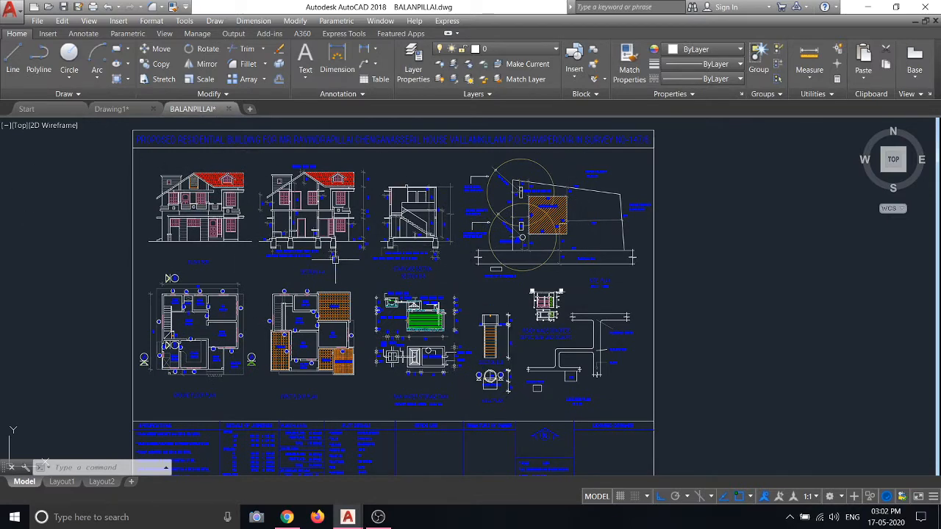
{"action": "scroll", "coordinate": [322, 258], "scroll_direction": "up", "scroll_amount": 2}
{"action": "scroll", "coordinate": [444, 239], "scroll_direction": "down", "scroll_amount": 2}
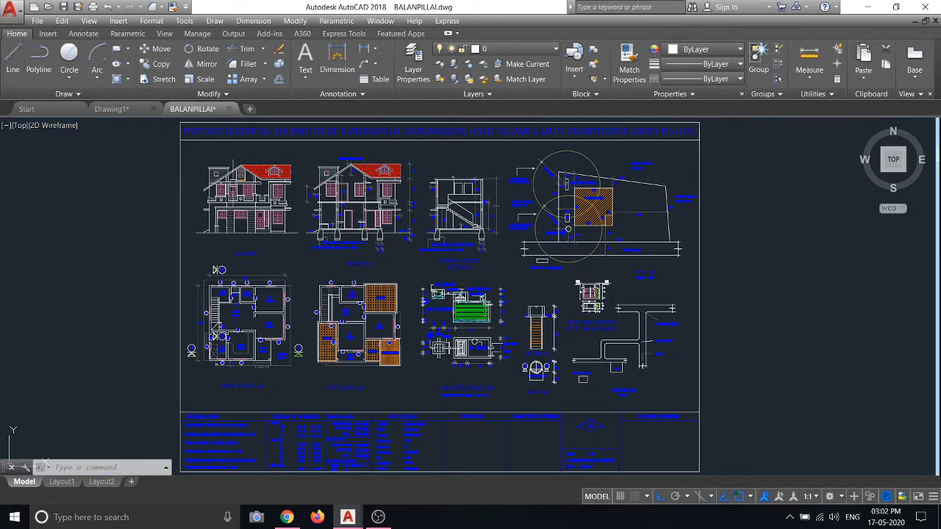
{"action": "scroll", "coordinate": [231, 185], "scroll_direction": "up", "scroll_amount": 4}
{"action": "scroll", "coordinate": [227, 187], "scroll_direction": "up", "scroll_amount": 2}
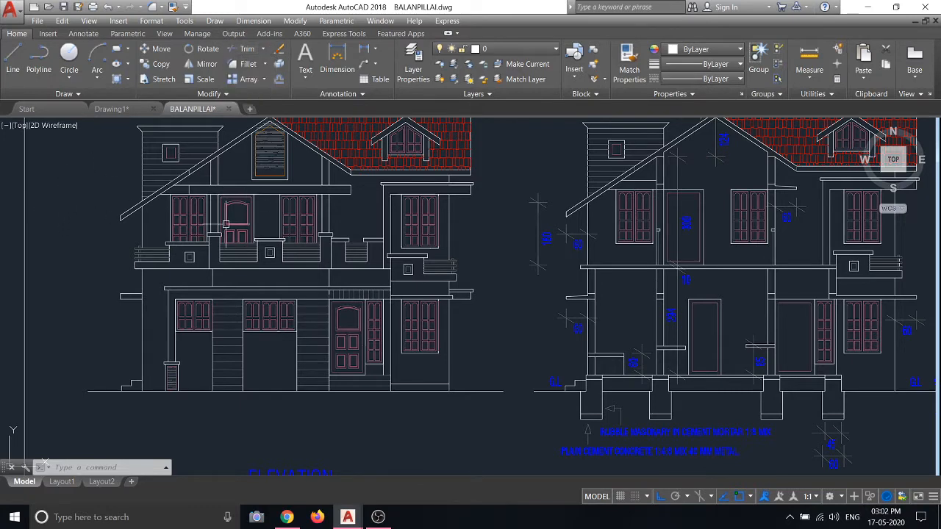
Window-select all objects in the front elevation, inspect them, then clear the selection
{"action": "scroll", "coordinate": [221, 228], "scroll_direction": "down", "scroll_amount": 3}
{"action": "scroll", "coordinate": [243, 203], "scroll_direction": "up", "scroll_amount": 4}
{"action": "scroll", "coordinate": [242, 203], "scroll_direction": "down", "scroll_amount": 2}
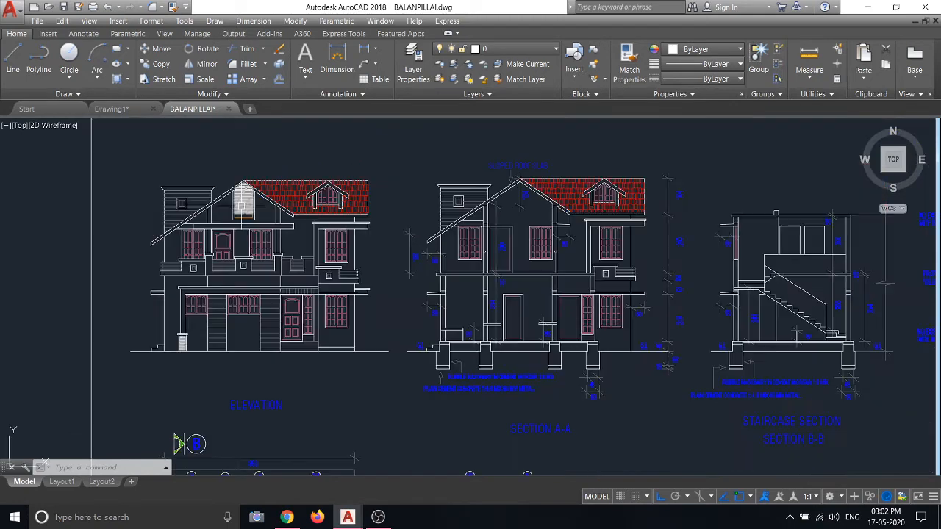
{"action": "left_click", "coordinate": [142, 167]}
{"action": "left_click", "coordinate": [404, 399]}
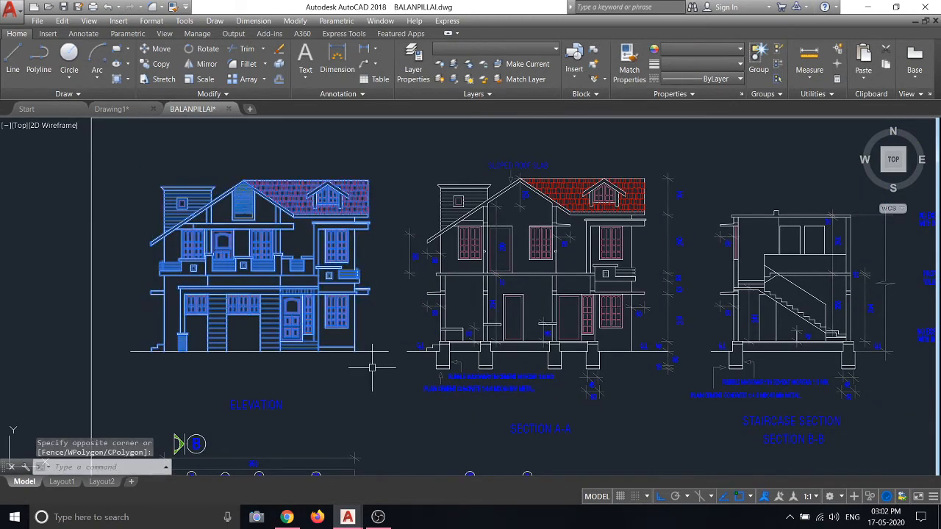
{"action": "scroll", "coordinate": [235, 294], "scroll_direction": "up", "scroll_amount": 4}
{"action": "scroll", "coordinate": [235, 294], "scroll_direction": "down", "scroll_amount": 4}
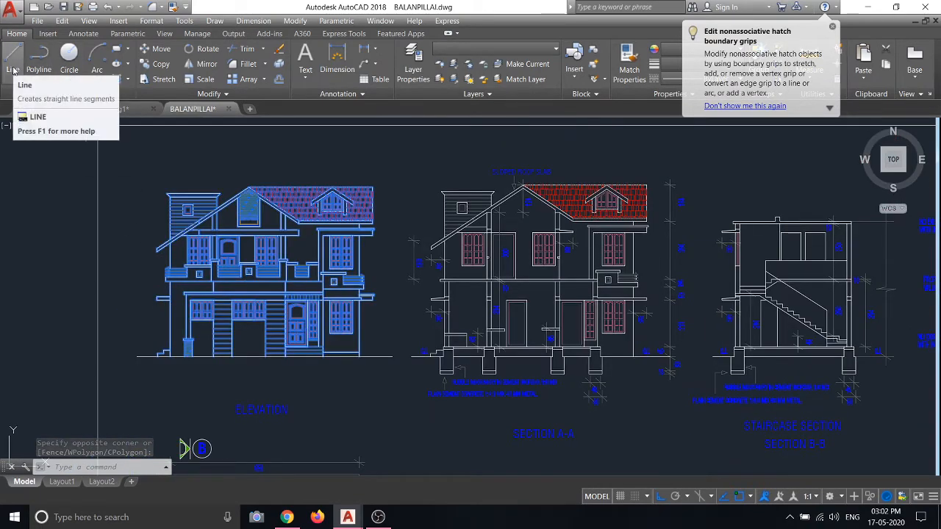
{"action": "scroll", "coordinate": [236, 217], "scroll_direction": "up", "scroll_amount": 5}
{"action": "scroll", "coordinate": [235, 217], "scroll_direction": "down", "scroll_amount": 2}
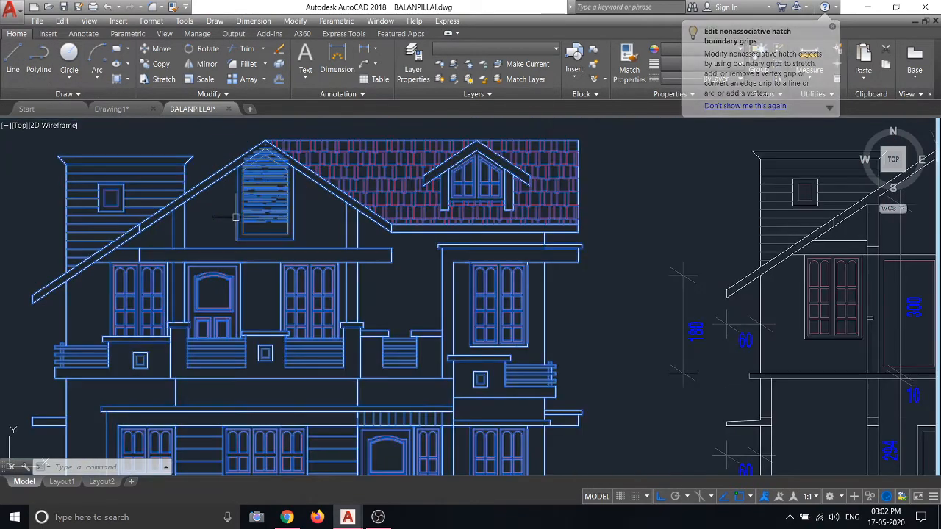
{"action": "scroll", "coordinate": [282, 209], "scroll_direction": "up", "scroll_amount": 2}
{"action": "key", "text": "Escape"}
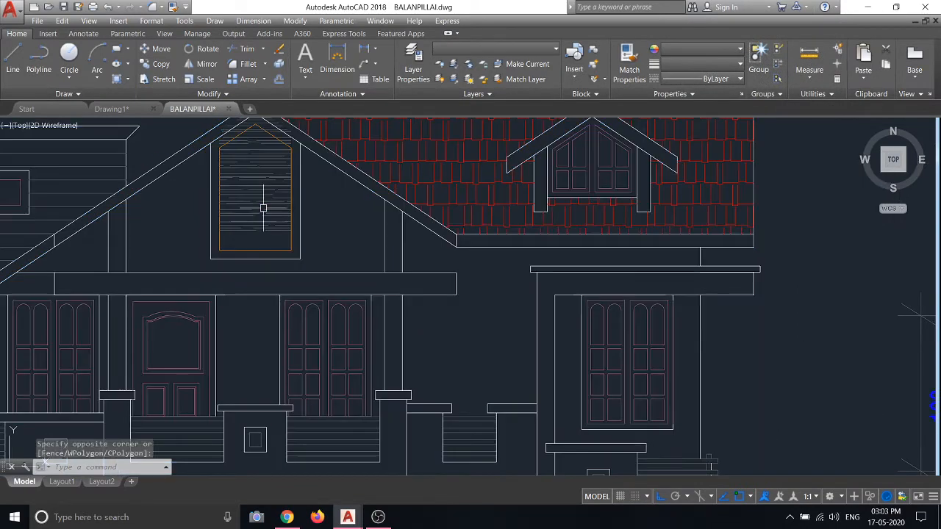
Frame the gable's hatched panel, deselect the hatch, and centre both elevations
{"action": "middle_click_drag", "start_coordinate": [265, 208], "coordinate": [293, 297]}
{"action": "scroll", "coordinate": [293, 296], "scroll_direction": "up", "scroll_amount": 4}
{"action": "scroll", "coordinate": [281, 225], "scroll_direction": "up", "scroll_amount": 4}
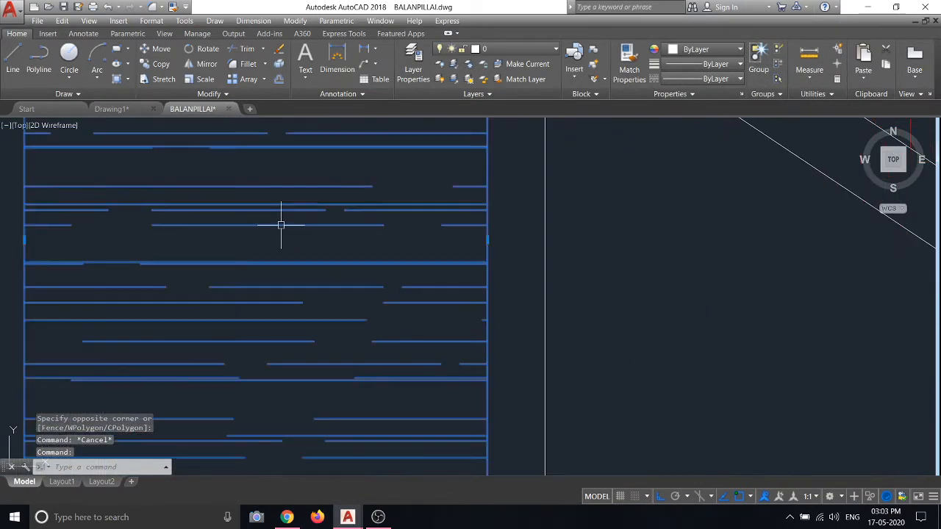
{"action": "key", "text": "Escape"}
{"action": "scroll", "coordinate": [361, 290], "scroll_direction": "down", "scroll_amount": 8}
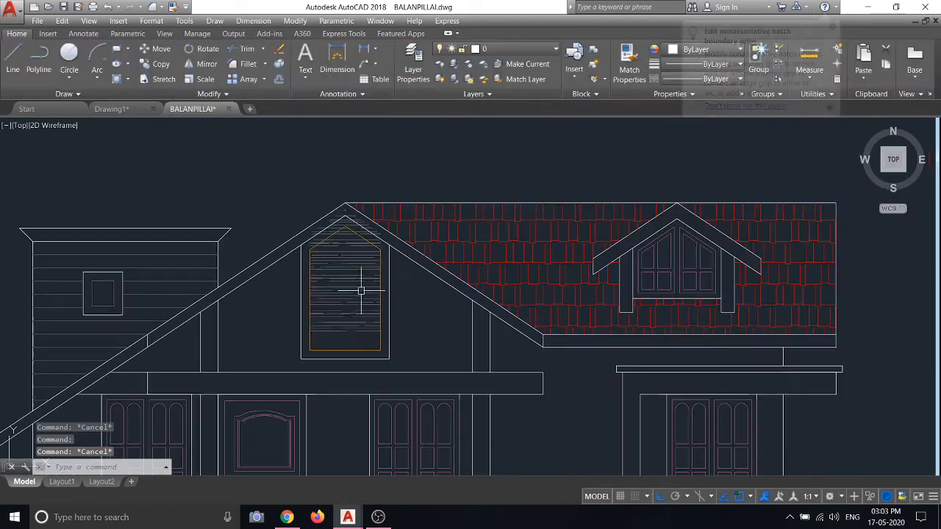
{"action": "scroll", "coordinate": [314, 250], "scroll_direction": "down", "scroll_amount": 4}
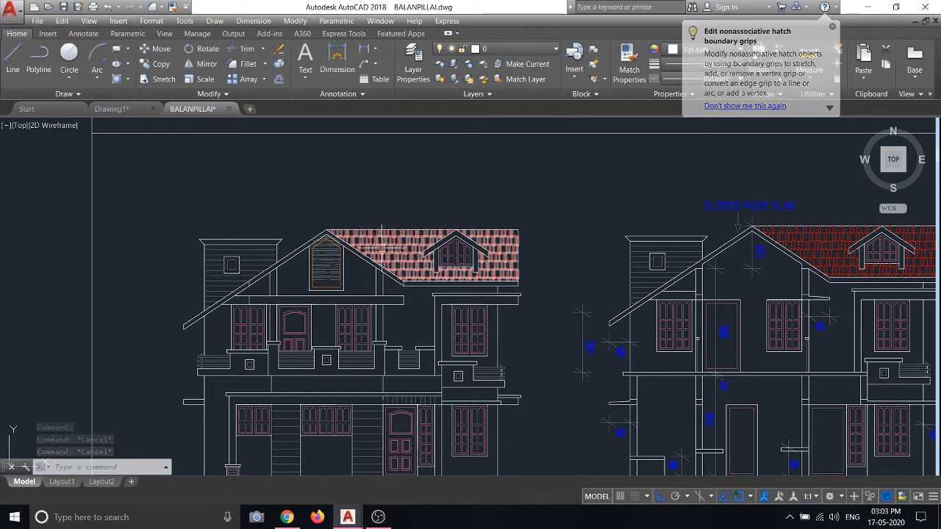
{"action": "middle_click_drag", "start_coordinate": [502, 310], "coordinate": [452, 284]}
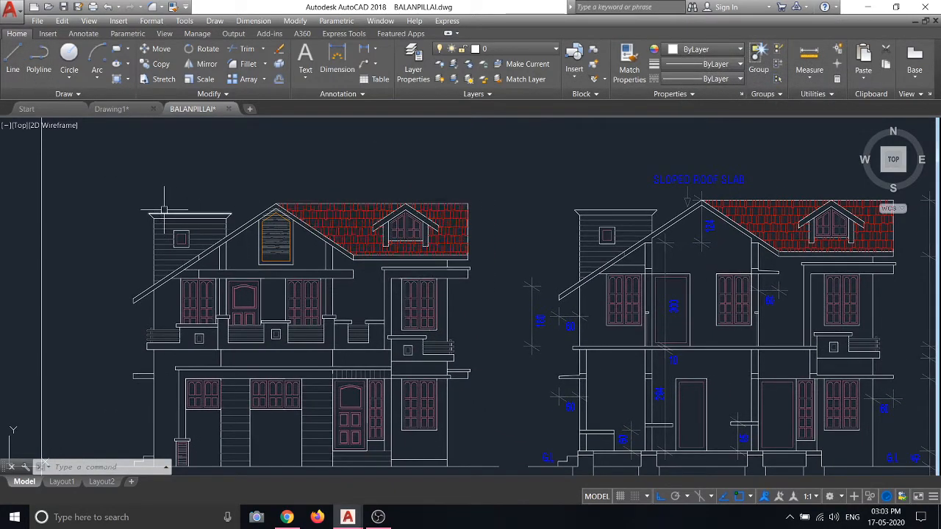
Zoom in and inspect the parapet window frame, a siding line and an arched window outline
{"action": "scroll", "coordinate": [166, 210], "scroll_direction": "up", "scroll_amount": 6}
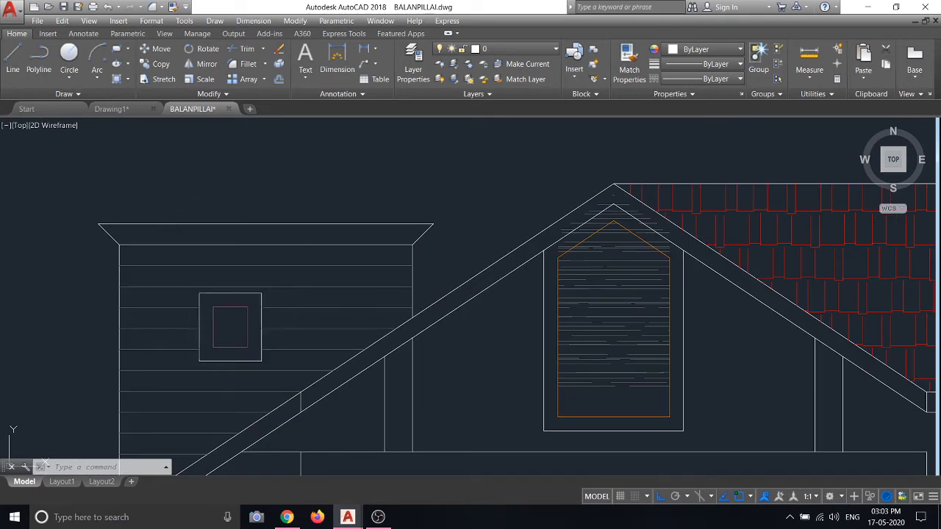
{"action": "left_click", "coordinate": [241, 293]}
{"action": "key", "text": "Escape"}
{"action": "key", "text": "Escape"}
{"action": "left_click", "coordinate": [151, 287]}
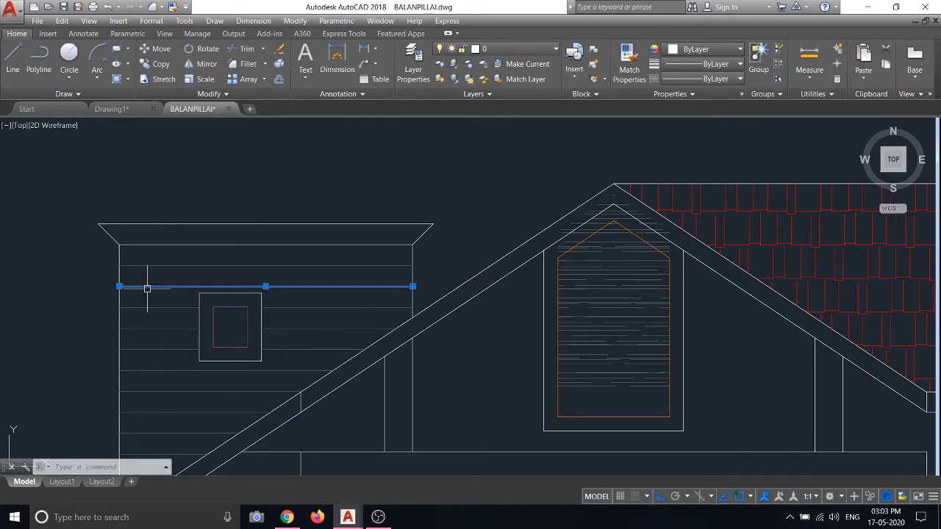
{"action": "key", "text": "Escape"}
{"action": "scroll", "coordinate": [110, 286], "scroll_direction": "down", "scroll_amount": 8}
{"action": "scroll", "coordinate": [305, 317], "scroll_direction": "up", "scroll_amount": 3}
{"action": "scroll", "coordinate": [345, 321], "scroll_direction": "down", "scroll_amount": 4}
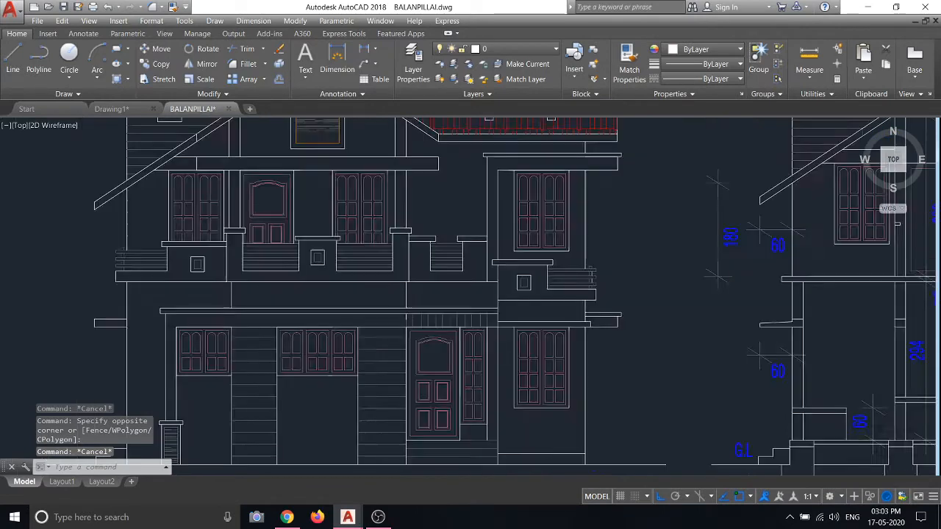
{"action": "scroll", "coordinate": [390, 329], "scroll_direction": "up", "scroll_amount": 7}
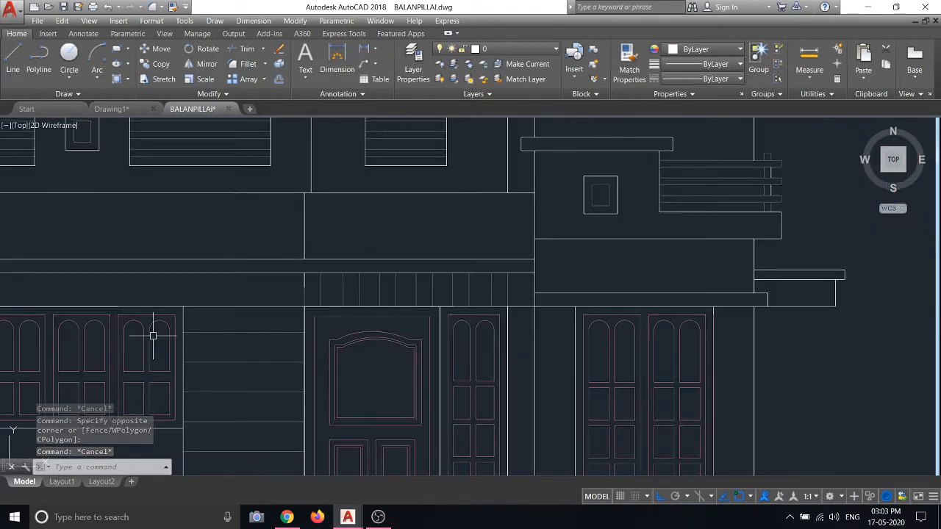
{"action": "scroll", "coordinate": [154, 332], "scroll_direction": "up", "scroll_amount": 5}
{"action": "left_click", "coordinate": [238, 315]}
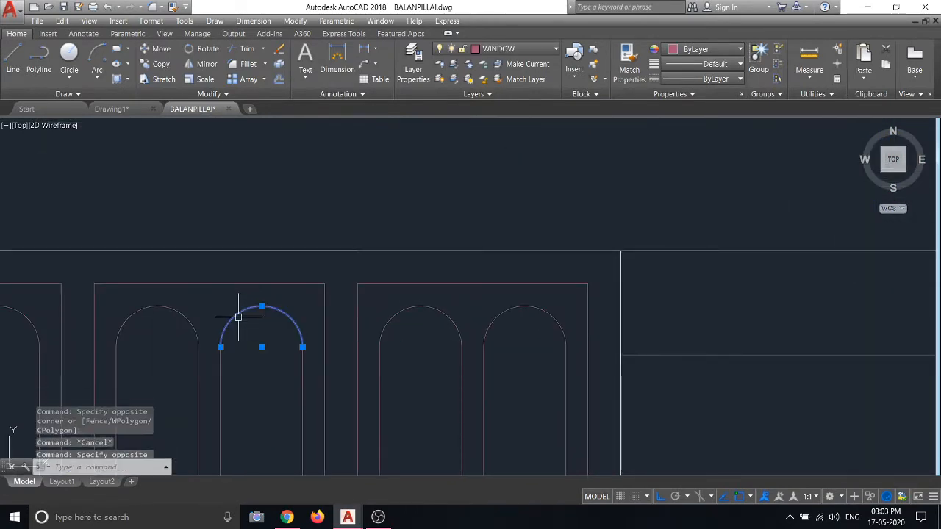
{"action": "key", "text": "Escape"}
Open the Arc list, box-select the windows and cancel, then zoom back out
{"action": "left_click", "coordinate": [98, 76]}
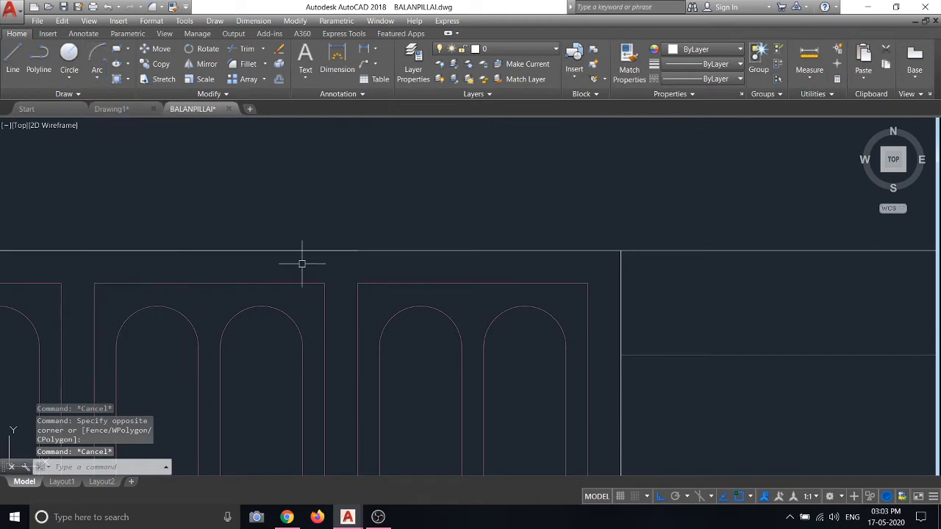
{"action": "scroll", "coordinate": [316, 304], "scroll_direction": "down", "scroll_amount": 5}
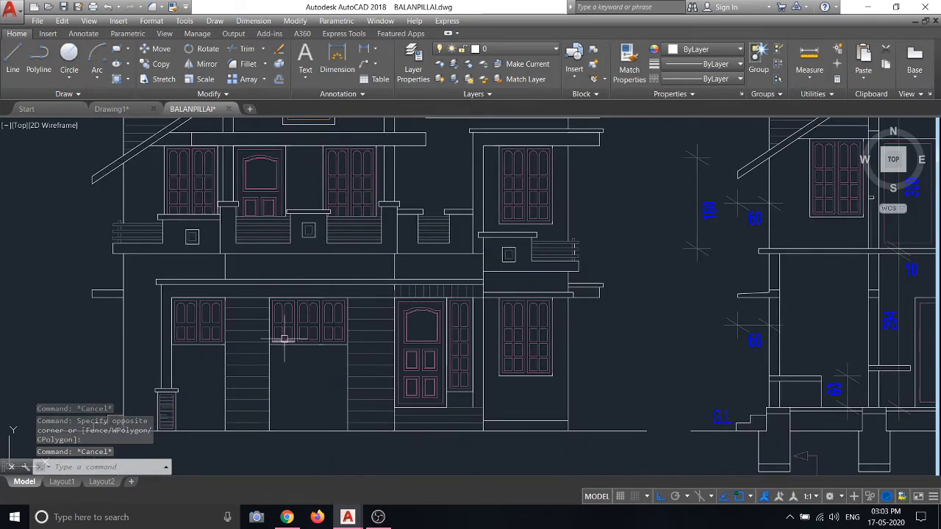
{"action": "scroll", "coordinate": [287, 336], "scroll_direction": "up", "scroll_amount": 5}
{"action": "left_click", "coordinate": [206, 153]}
{"action": "scroll", "coordinate": [255, 315], "scroll_direction": "down", "scroll_amount": 4}
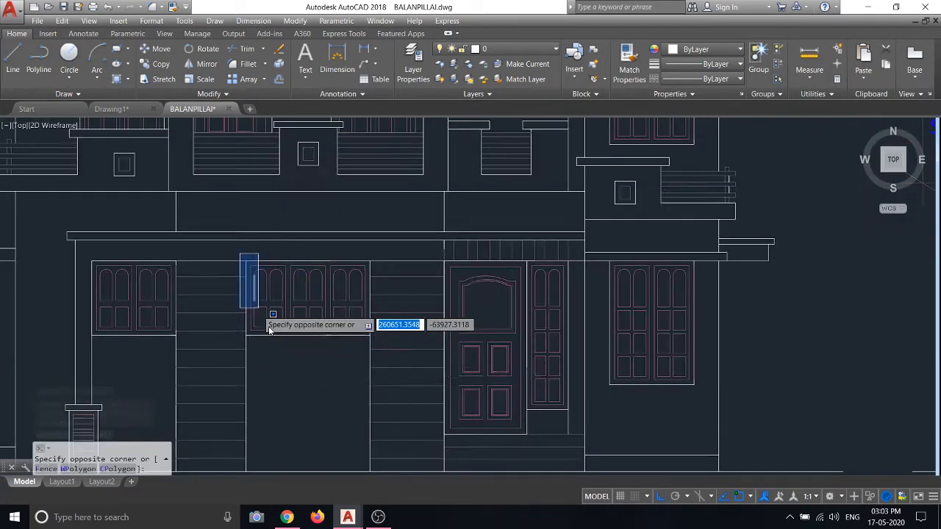
{"action": "key", "text": "Escape"}
{"action": "scroll", "coordinate": [295, 341], "scroll_direction": "down", "scroll_amount": 4}
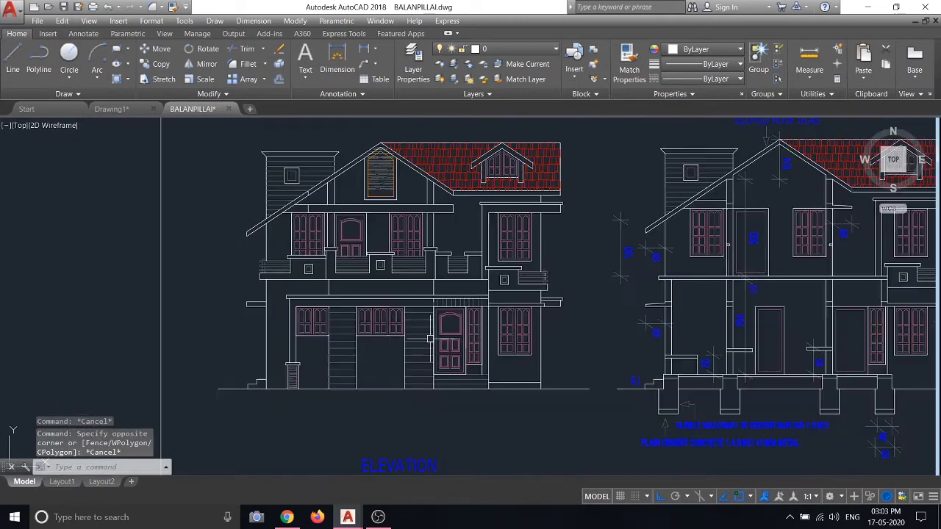
{"action": "scroll", "coordinate": [331, 320], "scroll_direction": "up", "scroll_amount": 6}
{"action": "left_click", "coordinate": [170, 242]}
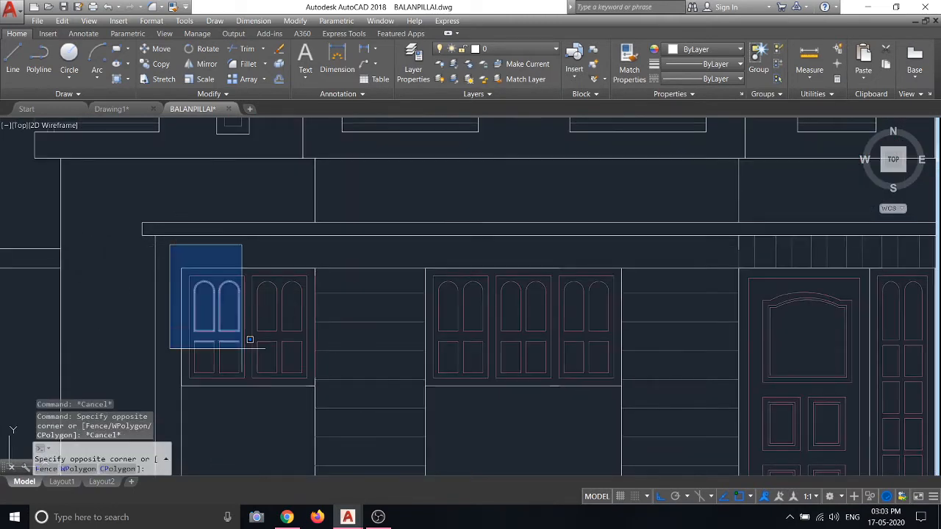
{"action": "key", "text": "Escape"}
{"action": "scroll", "coordinate": [357, 357], "scroll_direction": "down", "scroll_amount": 8}
{"action": "scroll", "coordinate": [387, 353], "scroll_direction": "up", "scroll_amount": 6}
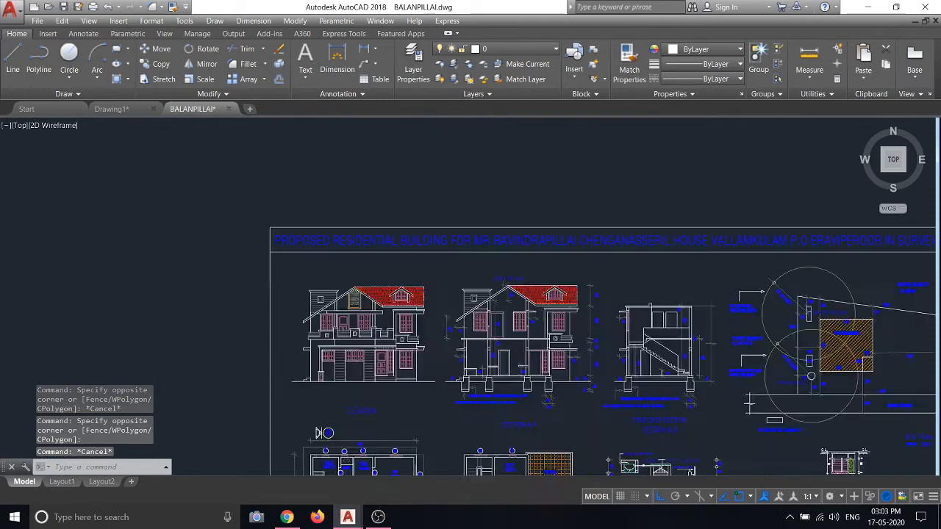
{"action": "left_click", "coordinate": [11, 65]}
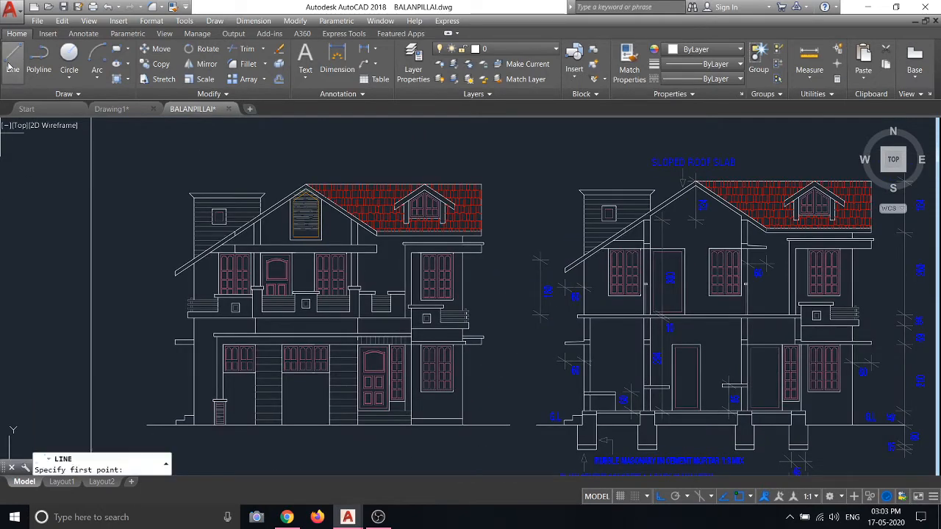
{"action": "left_click", "coordinate": [96, 67]}
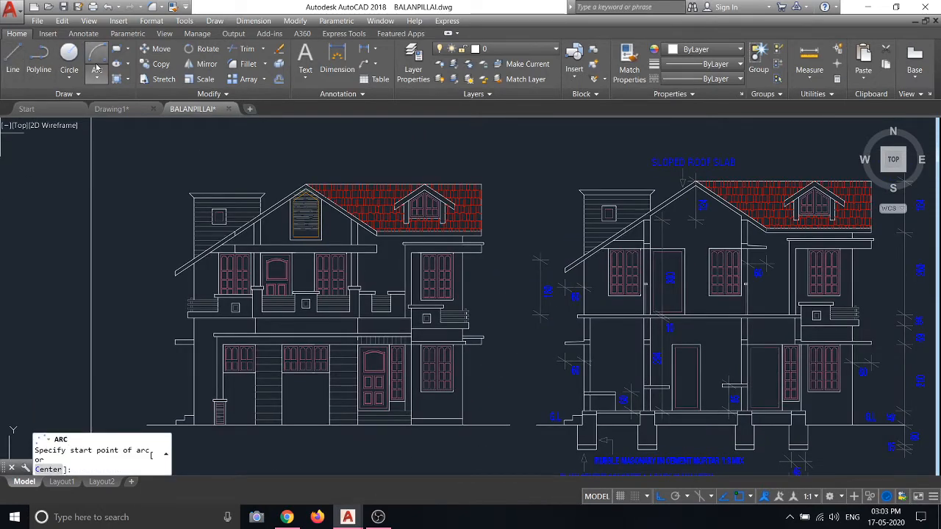
{"action": "key", "text": "Escape"}
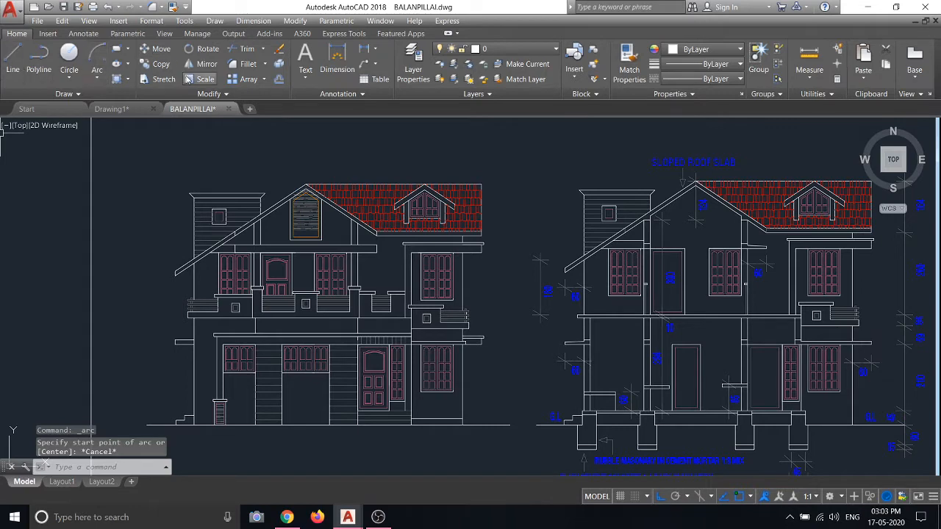
{"action": "left_click", "coordinate": [263, 49]}
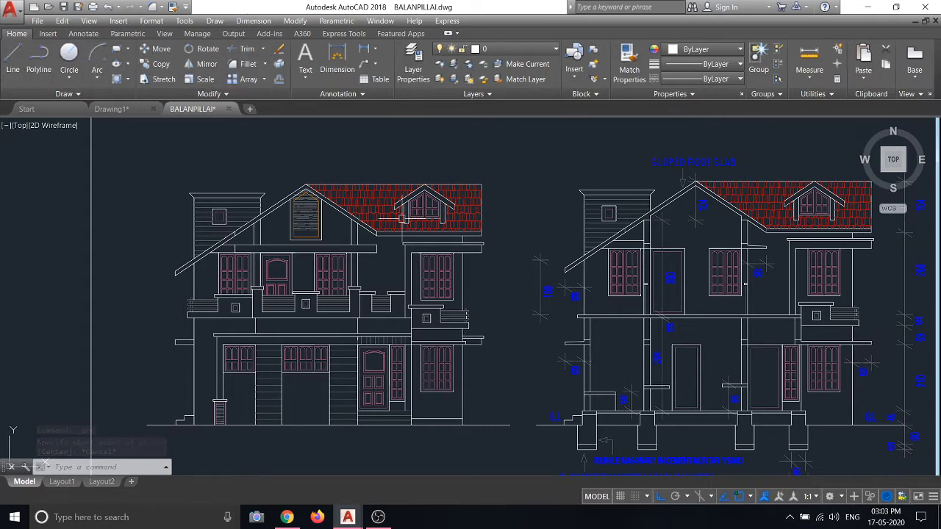
Open the trim and extend options, then pan the elevations up to show the ELEVATION label
{"action": "scroll", "coordinate": [344, 248], "scroll_direction": "up", "scroll_amount": 4}
{"action": "scroll", "coordinate": [338, 243], "scroll_direction": "down", "scroll_amount": 4}
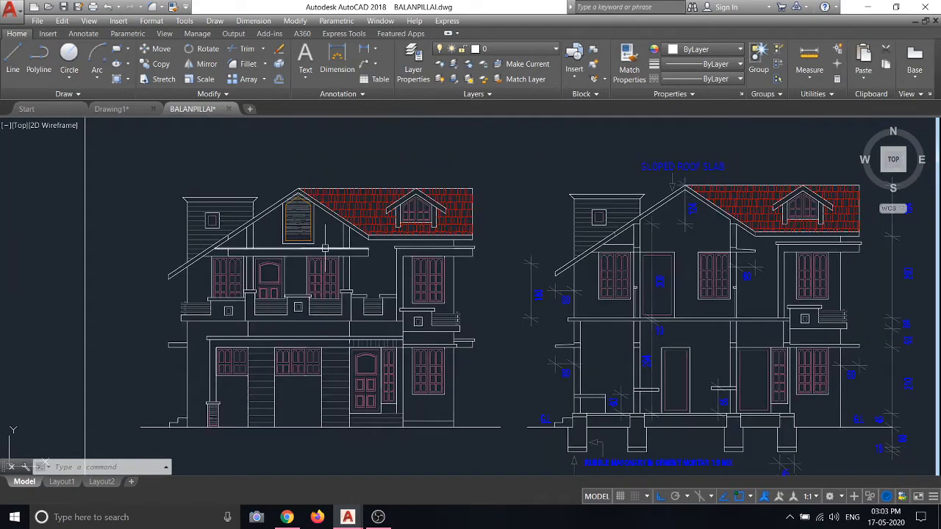
{"action": "left_click", "coordinate": [262, 49]}
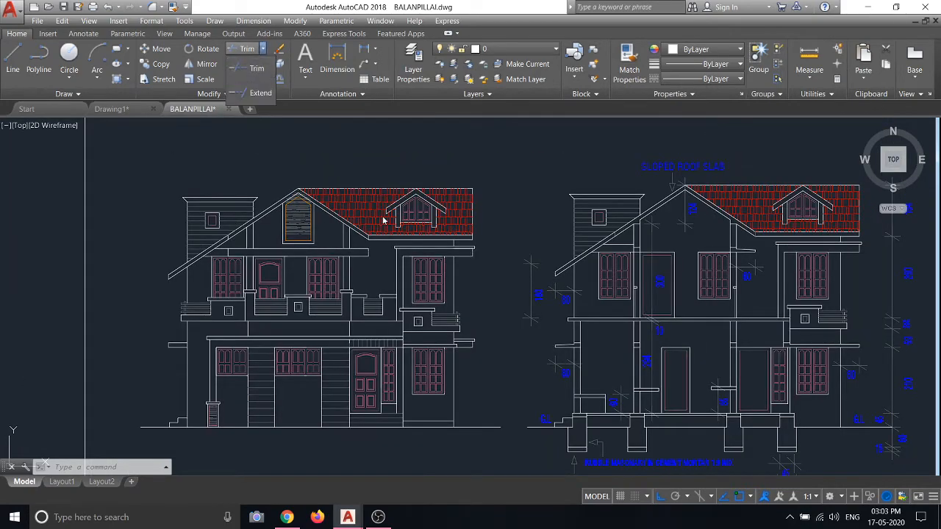
{"action": "middle_click_drag", "start_coordinate": [378, 352], "coordinate": [390, 309]}
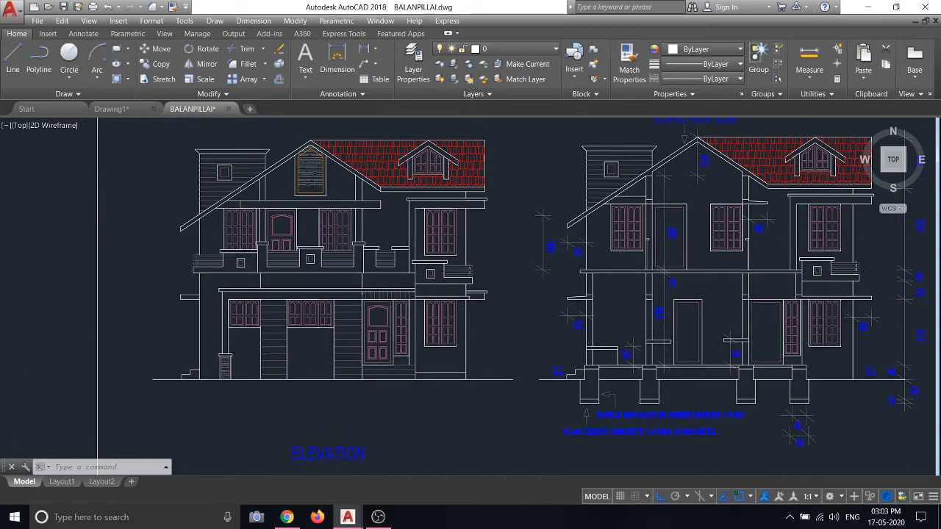
{"action": "scroll", "coordinate": [326, 348], "scroll_direction": "up", "scroll_amount": 3}
{"action": "scroll", "coordinate": [326, 348], "scroll_direction": "down", "scroll_amount": 3}
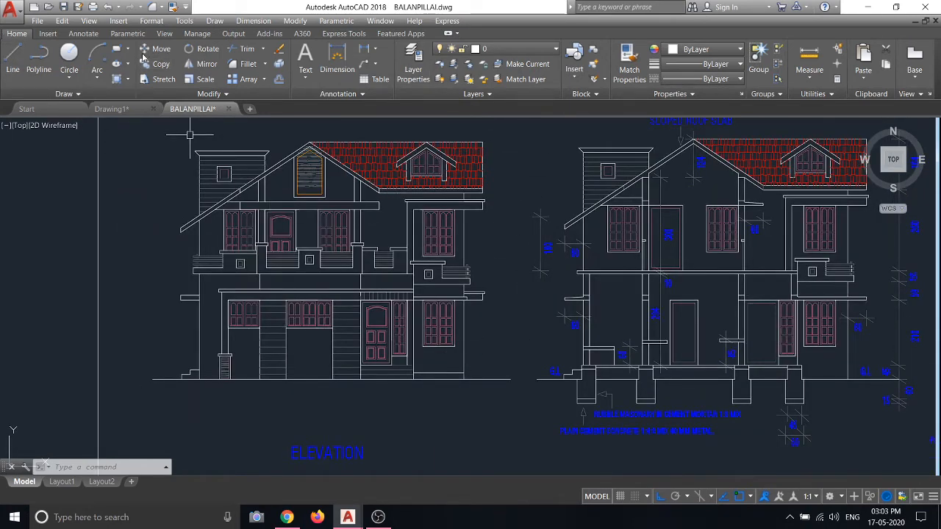
{"action": "scroll", "coordinate": [272, 200], "scroll_direction": "down", "scroll_amount": 5}
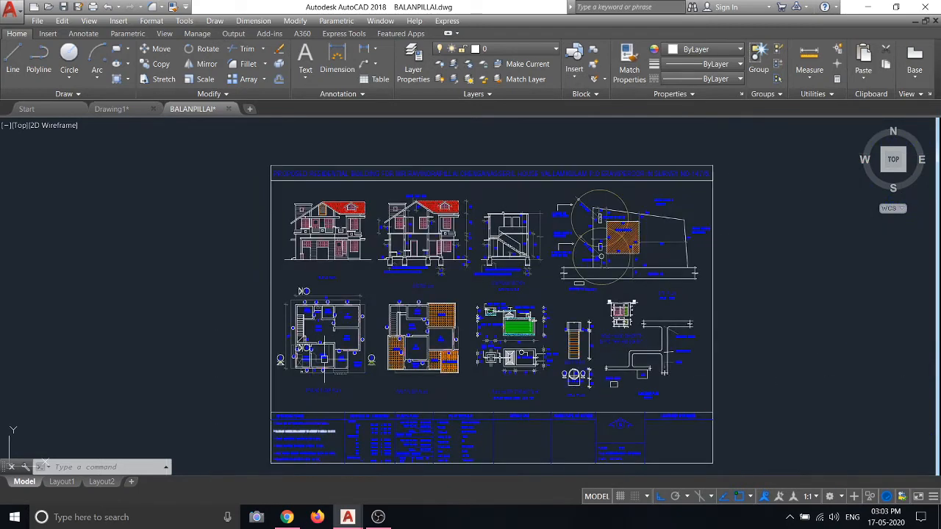
{"action": "scroll", "coordinate": [325, 344], "scroll_direction": "up", "scroll_amount": 3}
{"action": "scroll", "coordinate": [325, 344], "scroll_direction": "up", "scroll_amount": 2}
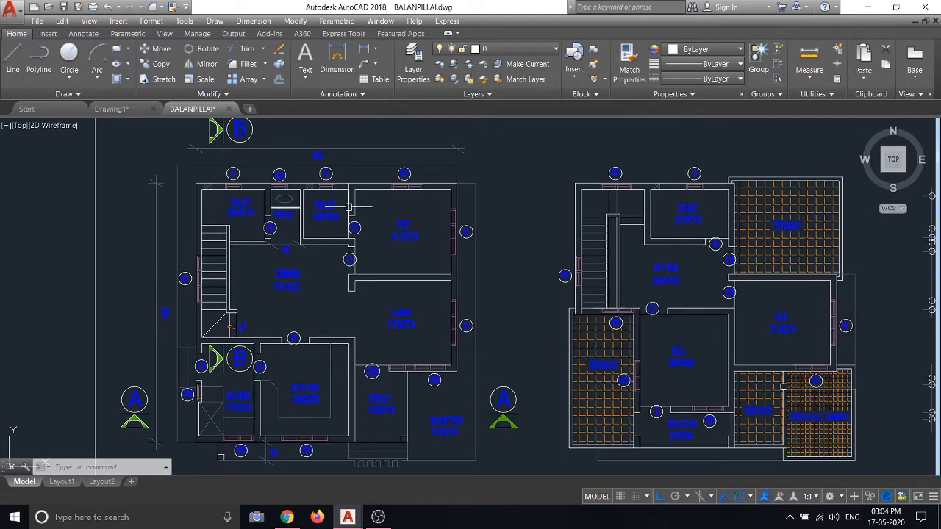
{"action": "scroll", "coordinate": [404, 152], "scroll_direction": "up", "scroll_amount": 6}
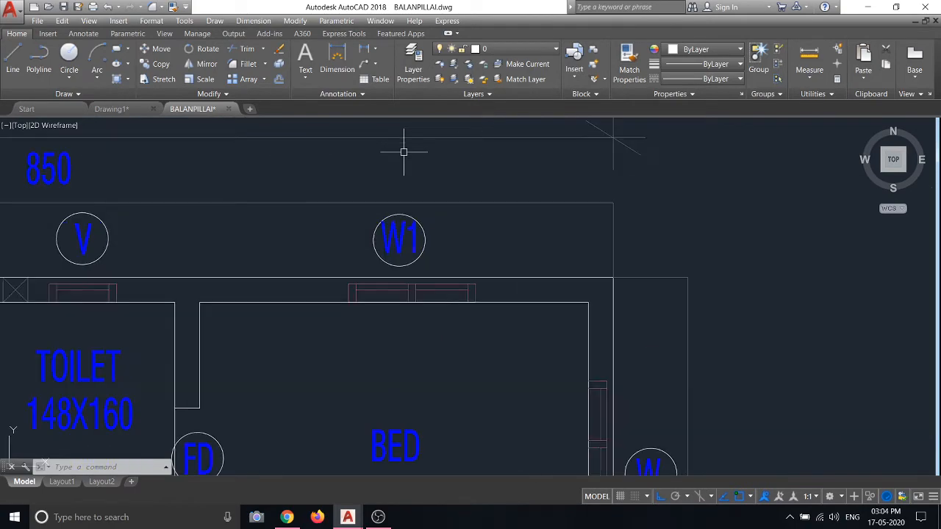
{"action": "scroll", "coordinate": [428, 228], "scroll_direction": "down", "scroll_amount": 4}
{"action": "scroll", "coordinate": [426, 232], "scroll_direction": "up", "scroll_amount": 6}
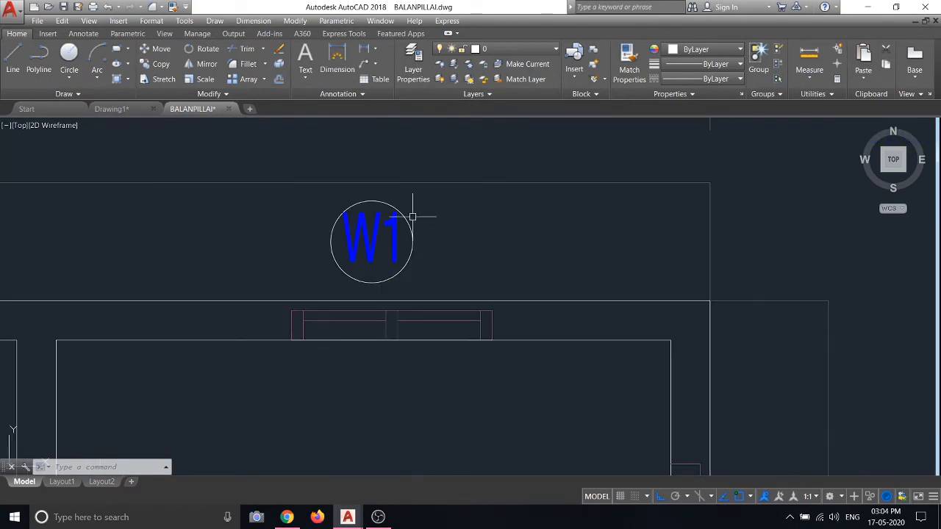
{"action": "scroll", "coordinate": [413, 217], "scroll_direction": "down", "scroll_amount": 6}
{"action": "scroll", "coordinate": [306, 209], "scroll_direction": "up", "scroll_amount": 6}
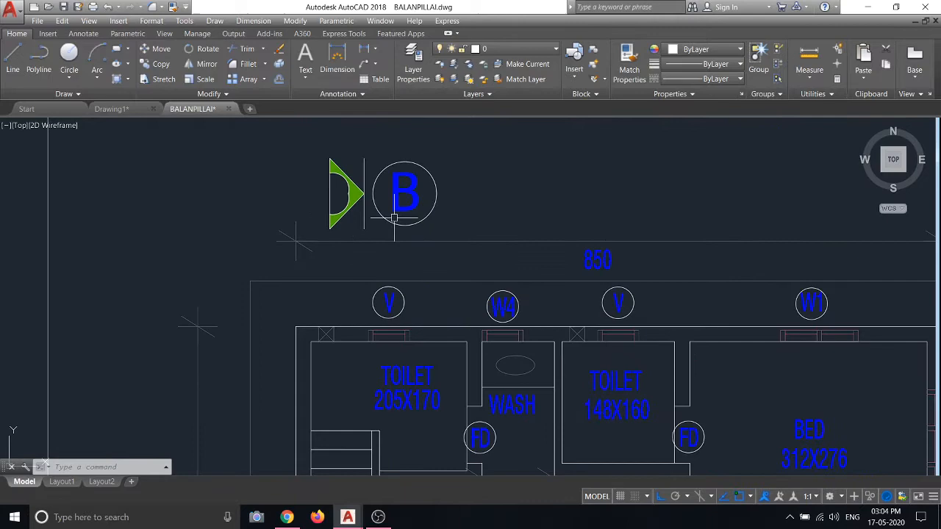
Crossing-select the B axis tag and dimension, clear it, and pan to the full sheet
{"action": "left_click", "coordinate": [311, 209]}
{"action": "left_click", "coordinate": [245, 267]}
{"action": "key", "text": "Escape"}
{"action": "scroll", "coordinate": [256, 241], "scroll_direction": "down", "scroll_amount": 8}
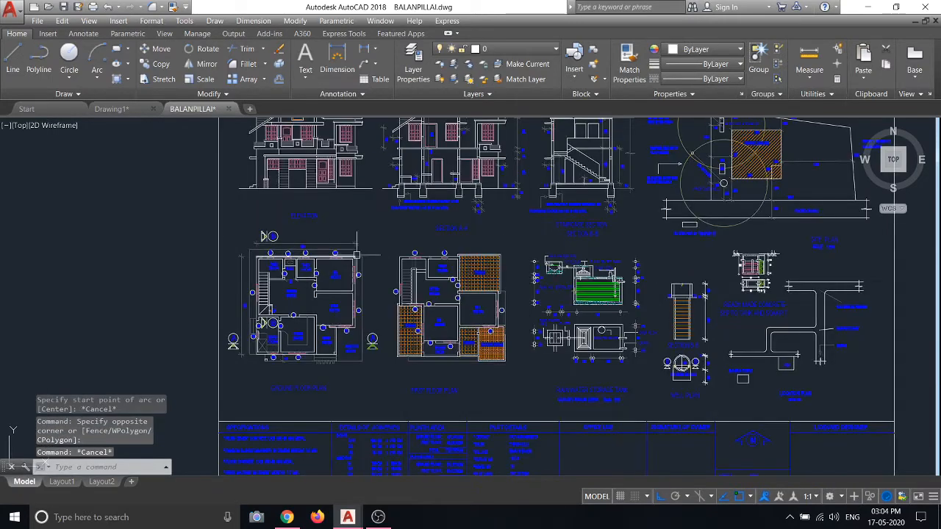
{"action": "scroll", "coordinate": [252, 334], "scroll_direction": "up", "scroll_amount": 6}
{"action": "scroll", "coordinate": [257, 259], "scroll_direction": "down", "scroll_amount": 6}
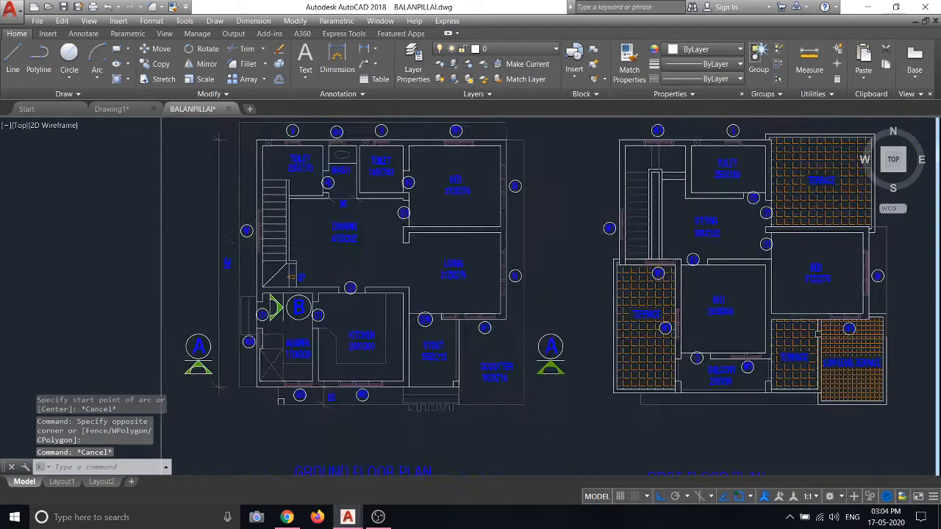
{"action": "scroll", "coordinate": [318, 296], "scroll_direction": "up", "scroll_amount": 4}
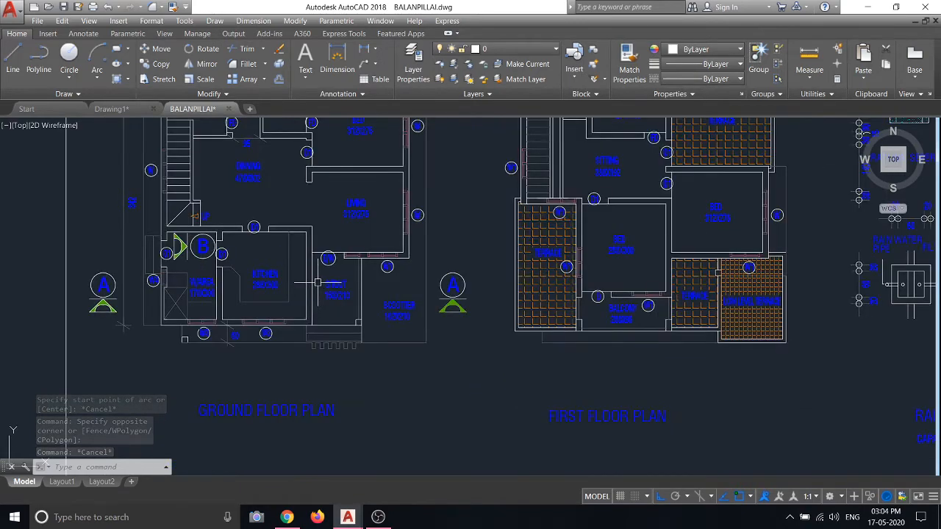
{"action": "scroll", "coordinate": [323, 295], "scroll_direction": "down", "scroll_amount": 6}
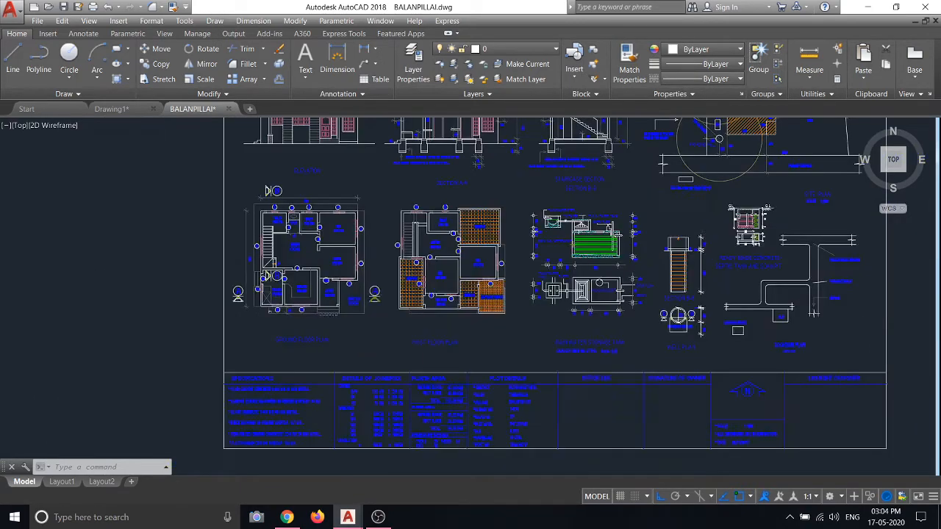
{"action": "scroll", "coordinate": [512, 248], "scroll_direction": "up", "scroll_amount": 4}
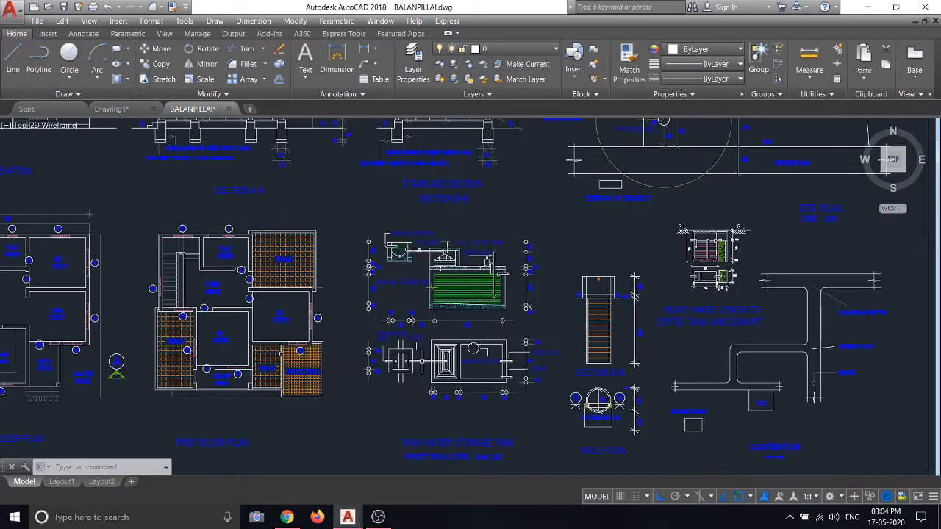
{"action": "scroll", "coordinate": [486, 279], "scroll_direction": "down", "scroll_amount": 4}
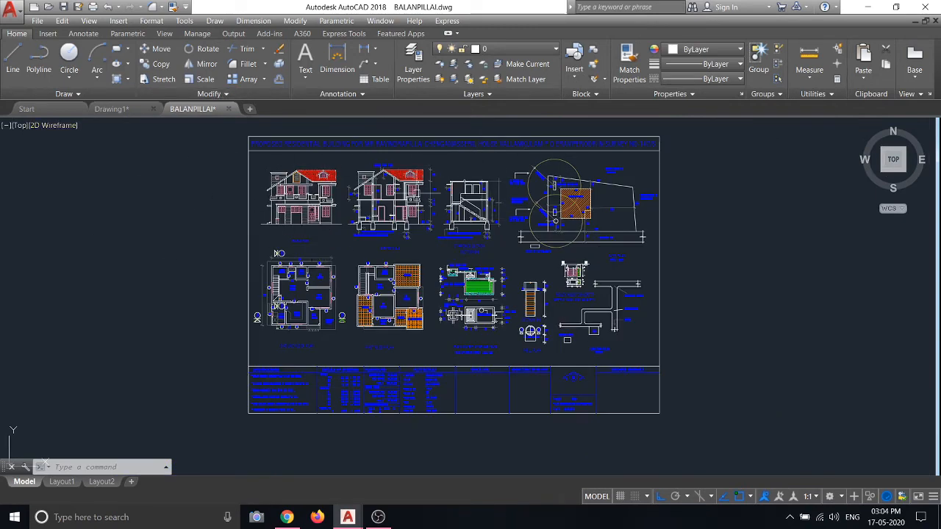
{"action": "middle_click_drag", "start_coordinate": [629, 271], "coordinate": [566, 303]}
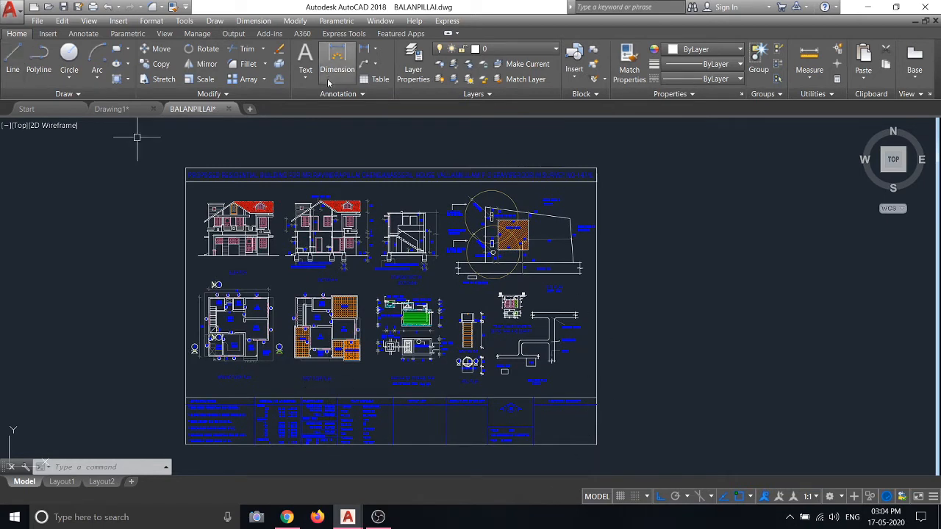
On Drawing1, start a 3-Point arc, pick two points, cancel it, and reopen the Arc list
{"action": "left_click", "coordinate": [102, 109]}
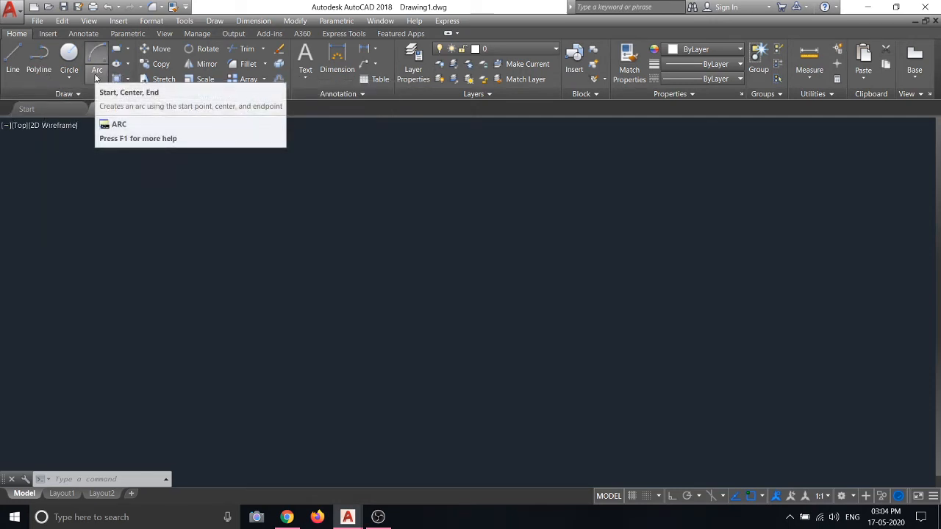
{"action": "left_click", "coordinate": [95, 77]}
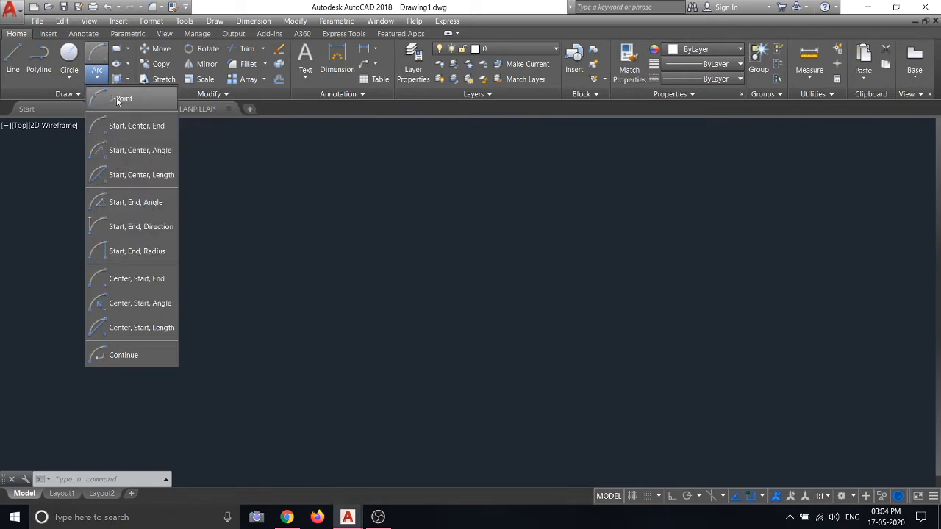
{"action": "left_click", "coordinate": [118, 99]}
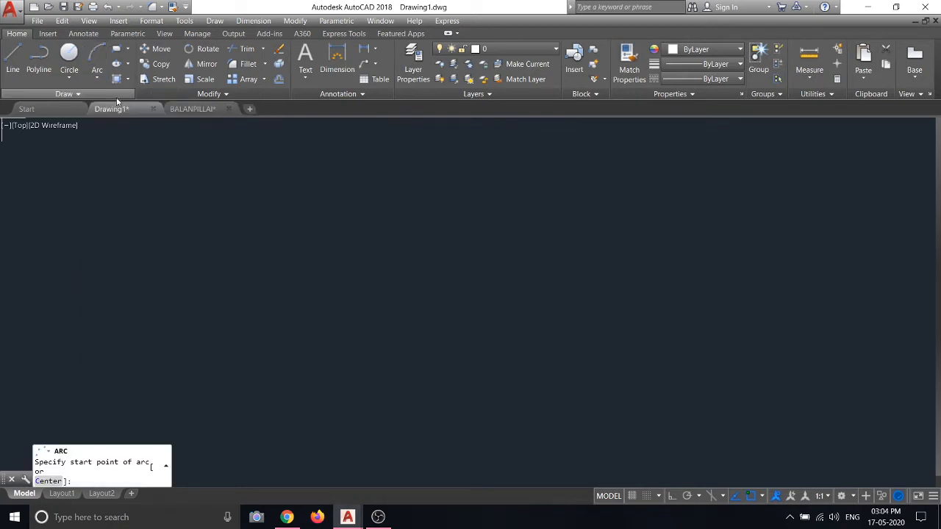
{"action": "left_click", "coordinate": [149, 265]}
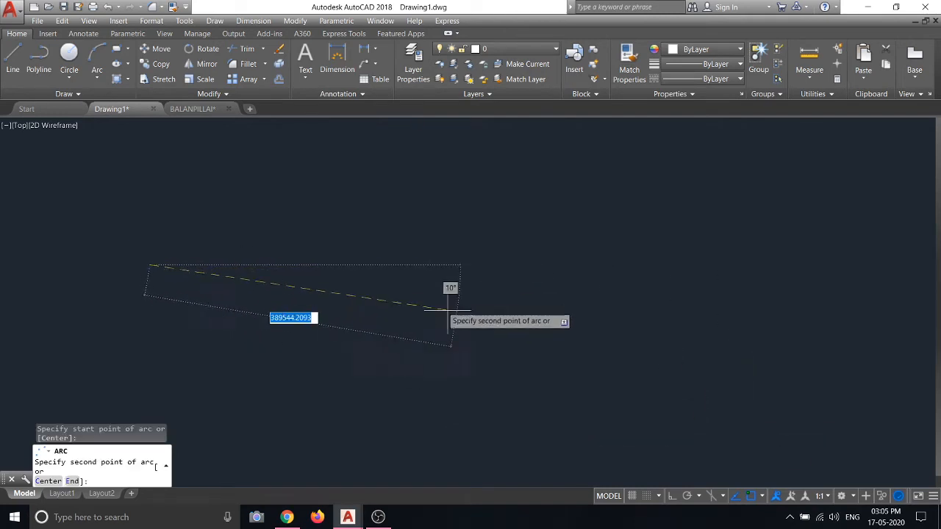
{"action": "left_click", "coordinate": [422, 269]}
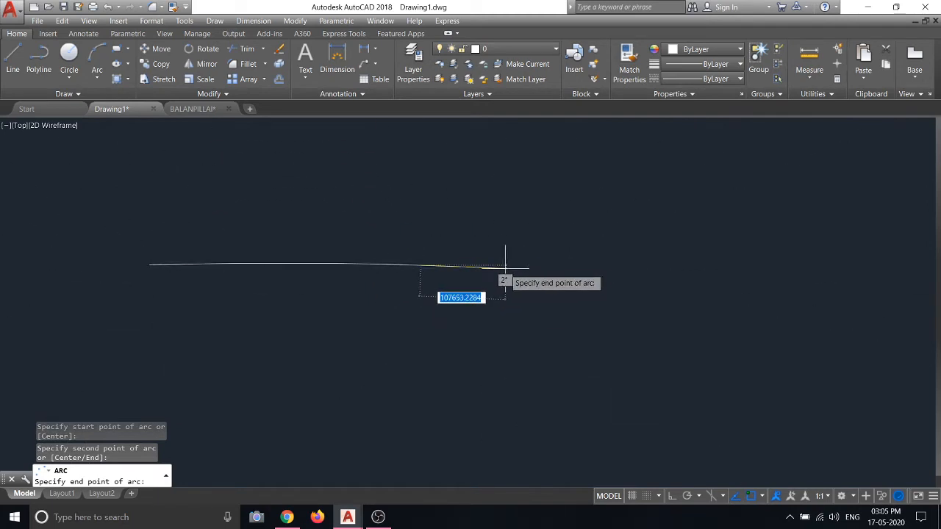
{"action": "key", "text": "Escape"}
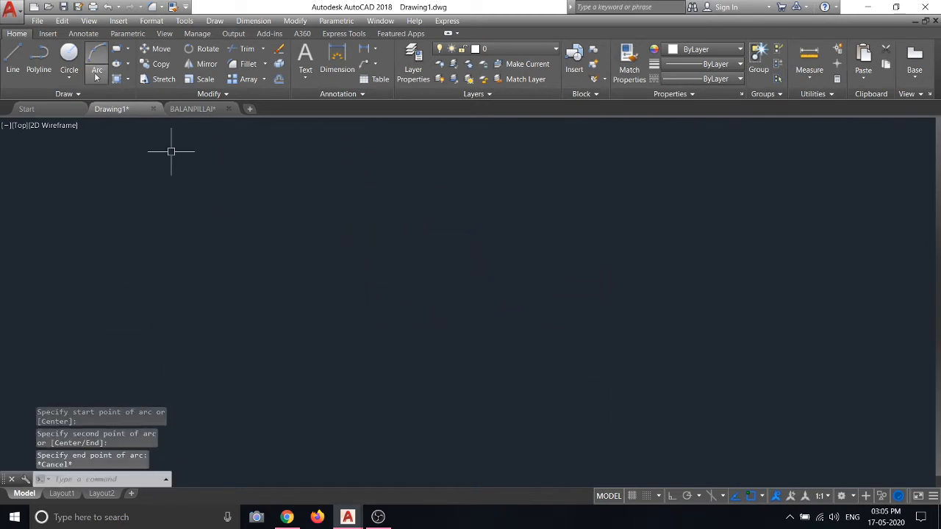
{"action": "left_click", "coordinate": [99, 79]}
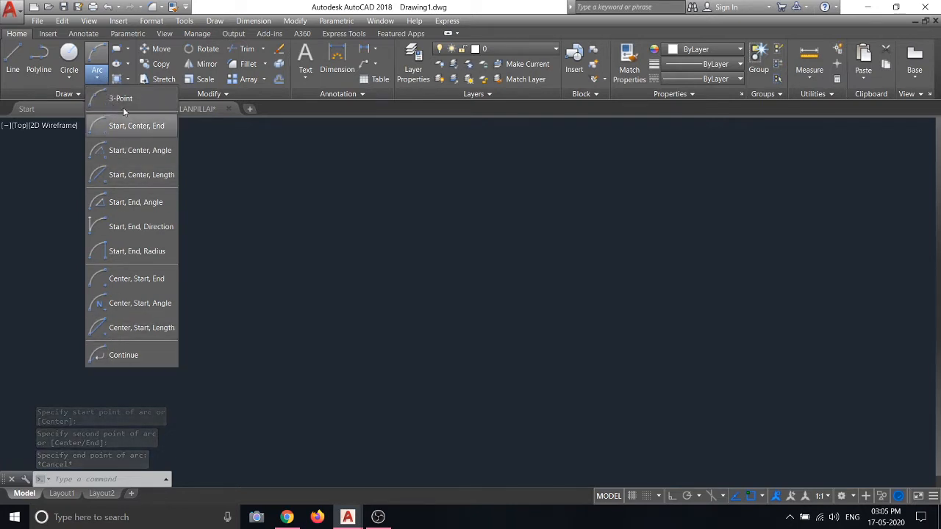
Draw a 3-Point arc by picking its start, second and end points
{"action": "left_click", "coordinate": [120, 100]}
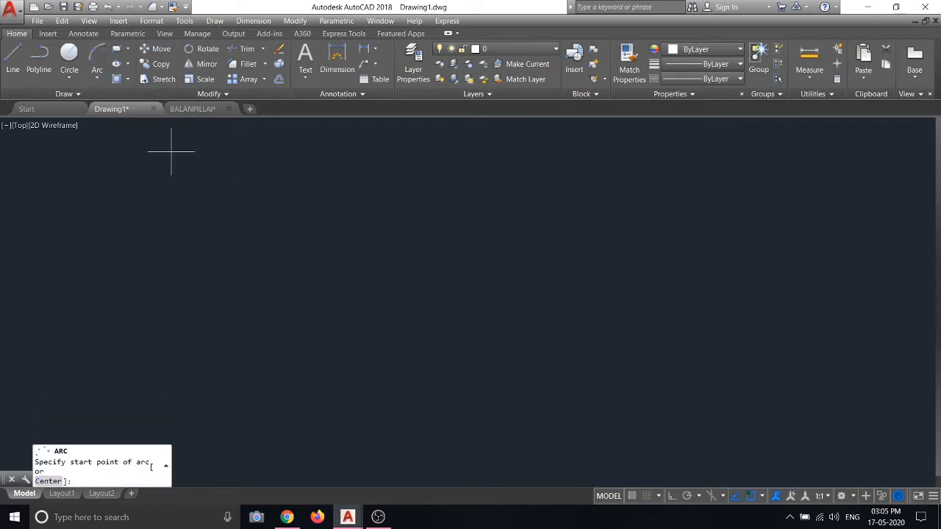
{"action": "left_click", "coordinate": [139, 258]}
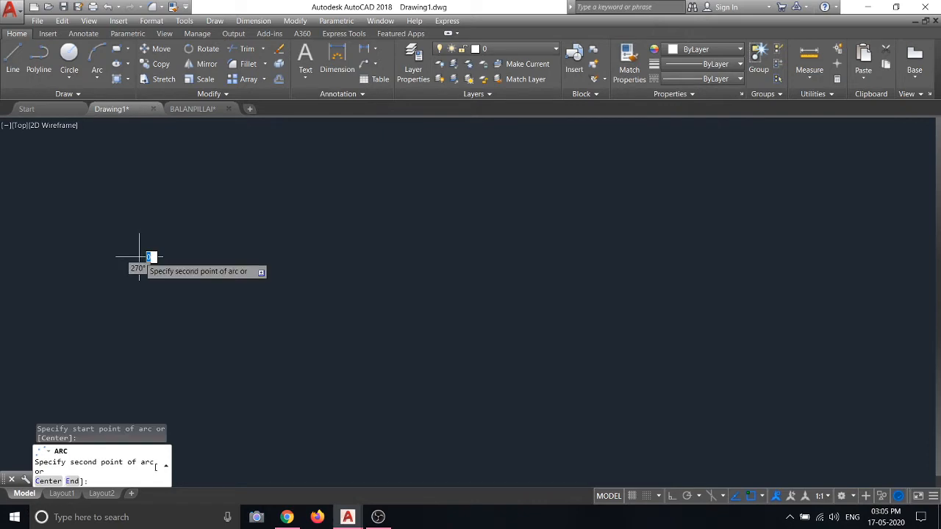
{"action": "left_click", "coordinate": [386, 256]}
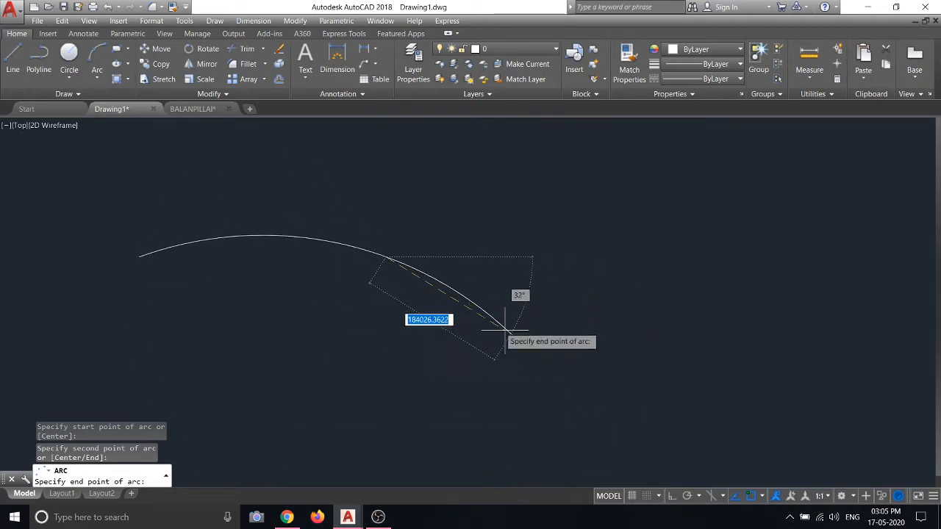
{"action": "left_click", "coordinate": [273, 380]}
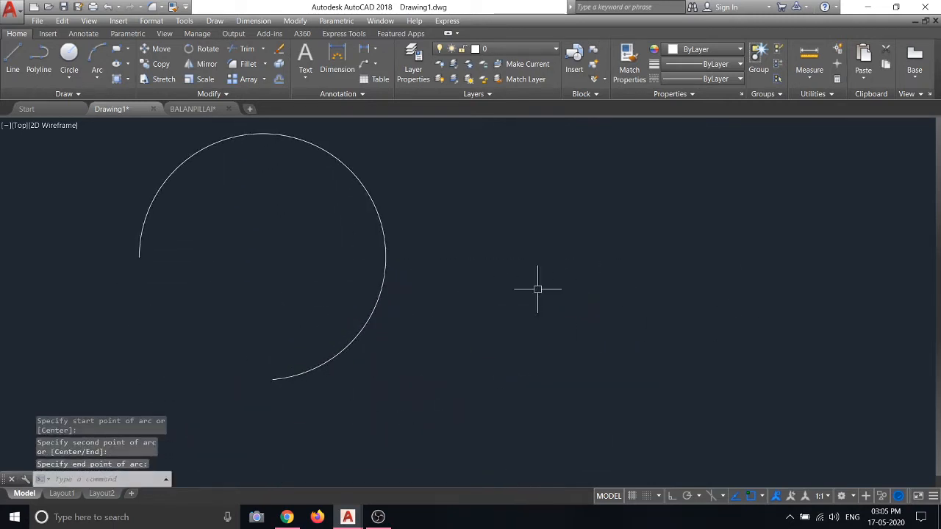
Select the arc with crossing windows, deselecting and reselecting it several times
{"action": "scroll", "coordinate": [537, 289], "scroll_direction": "down", "scroll_amount": 5}
{"action": "left_click", "coordinate": [493, 278]}
{"action": "key", "text": "Escape"}
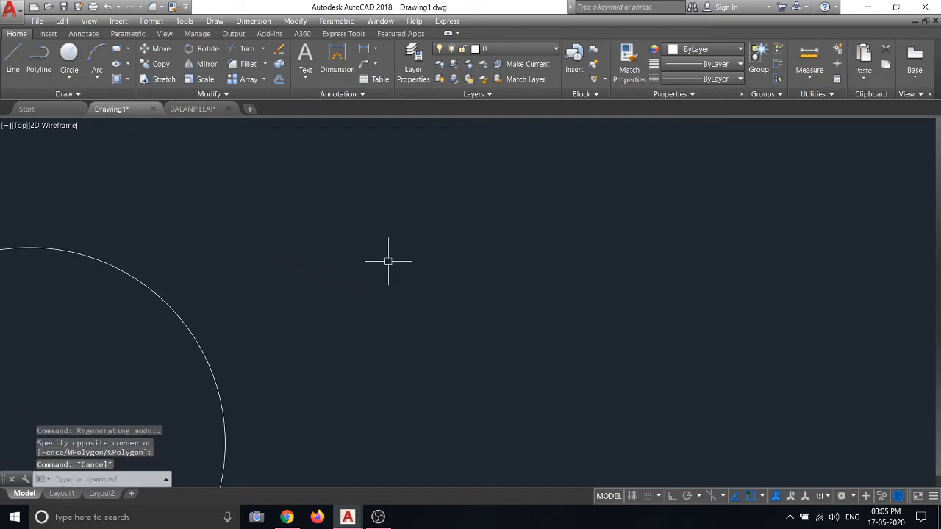
{"action": "left_click", "coordinate": [434, 191]}
{"action": "left_click", "coordinate": [347, 236]}
{"action": "scroll", "coordinate": [392, 204], "scroll_direction": "up", "scroll_amount": 2}
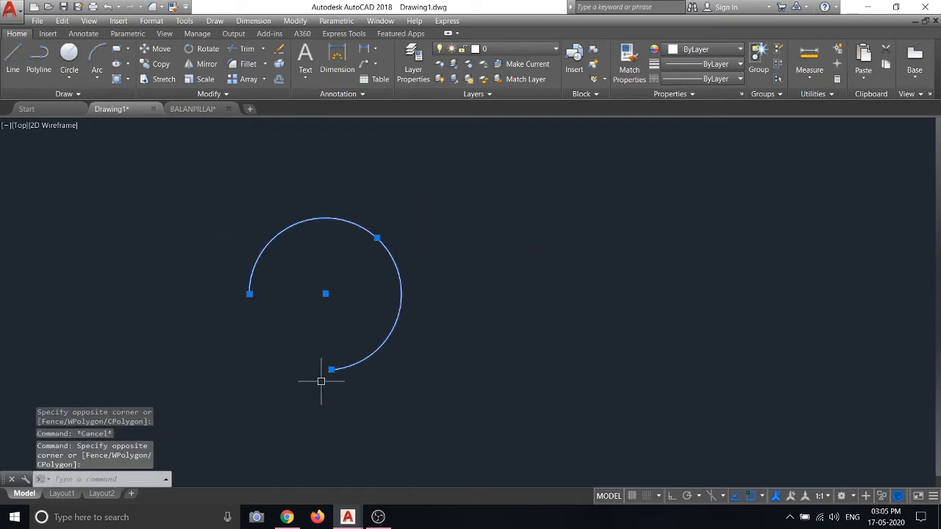
{"action": "key", "text": "Escape"}
{"action": "left_click", "coordinate": [395, 210]}
{"action": "left_click", "coordinate": [279, 278]}
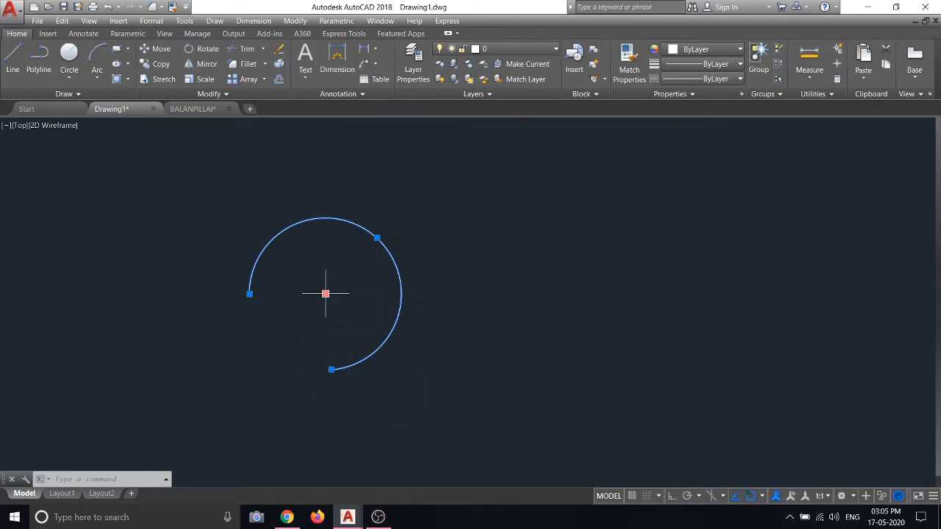
{"action": "key", "text": "Escape"}
{"action": "key", "text": "Escape"}
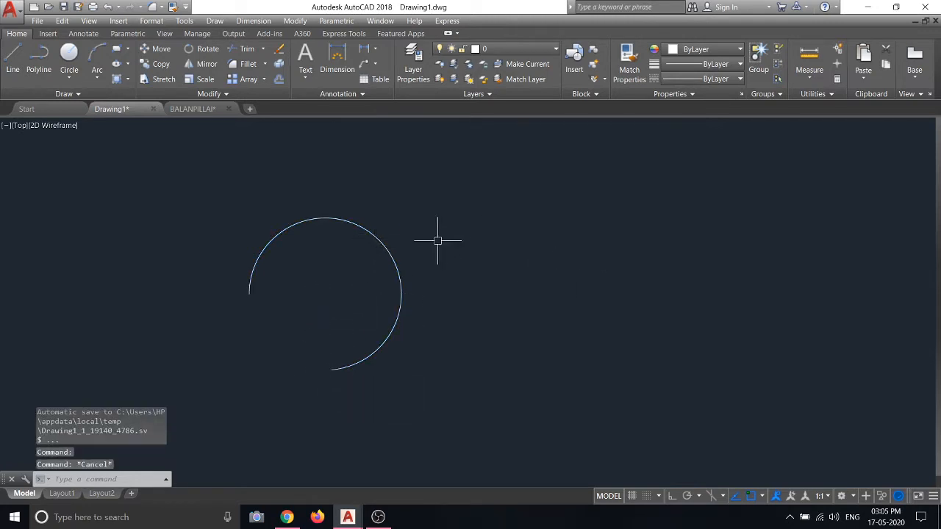
Select the arc with a crossing window and erase it from the right-click menu
{"action": "left_click", "coordinate": [441, 240]}
{"action": "left_click", "coordinate": [209, 283]}
{"action": "right_click", "coordinate": [217, 213]}
{"action": "left_click", "coordinate": [245, 279]}
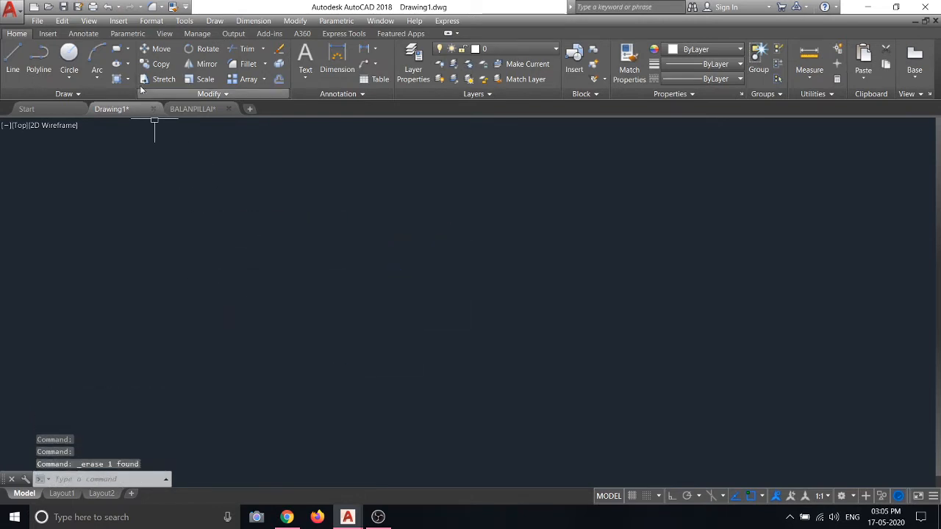
Draw a second 3-Point arc, then select it and erase it
{"action": "left_click", "coordinate": [94, 74]}
{"action": "left_click", "coordinate": [117, 94]}
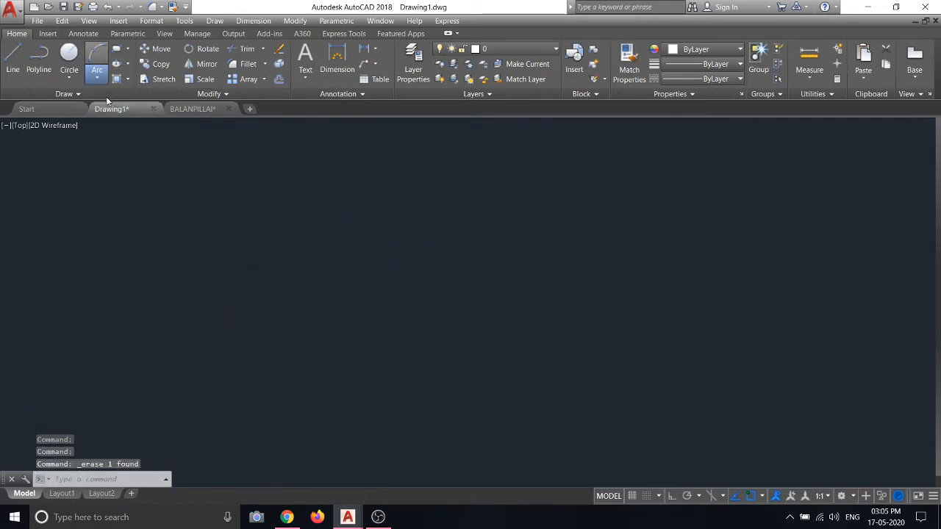
{"action": "left_click", "coordinate": [108, 270]}
{"action": "left_click", "coordinate": [422, 274]}
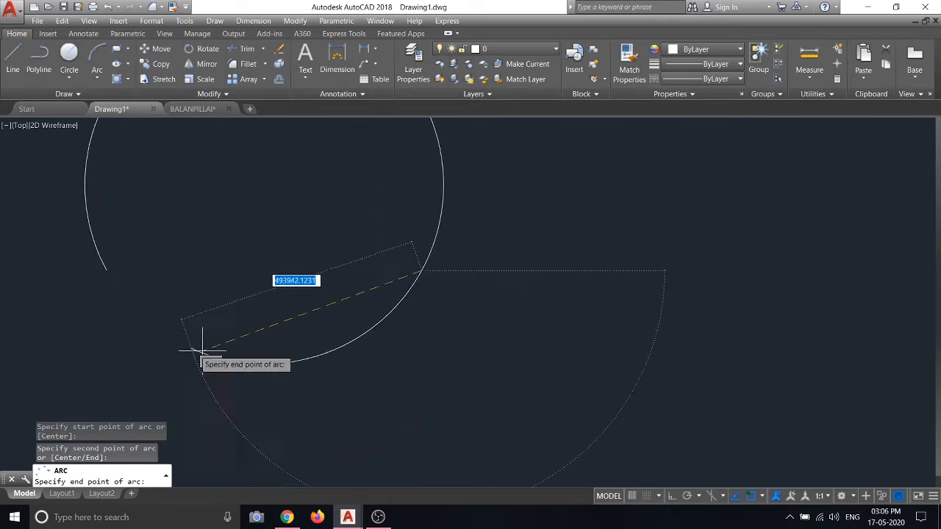
{"action": "left_click", "coordinate": [305, 384]}
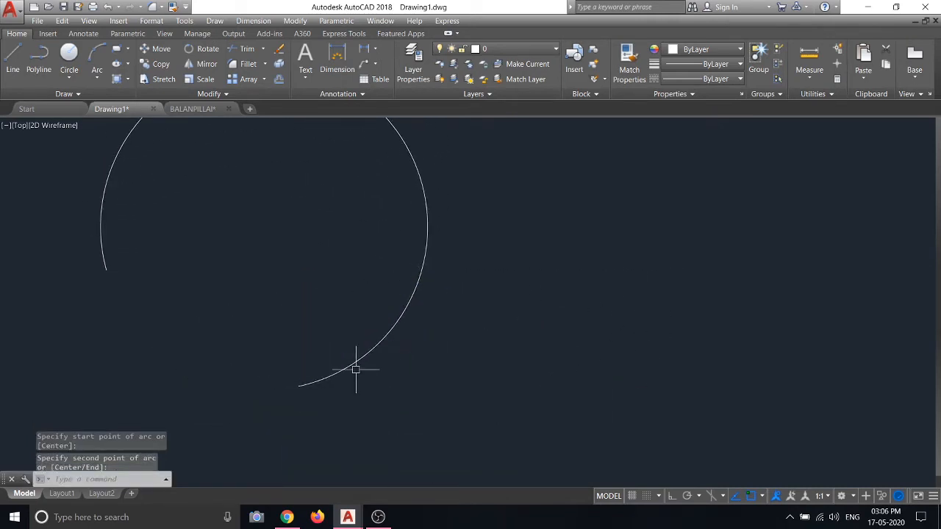
{"action": "scroll", "coordinate": [461, 361], "scroll_direction": "down", "scroll_amount": 3}
{"action": "left_click", "coordinate": [424, 334]}
{"action": "right_click", "coordinate": [193, 227]}
{"action": "left_click", "coordinate": [242, 290]}
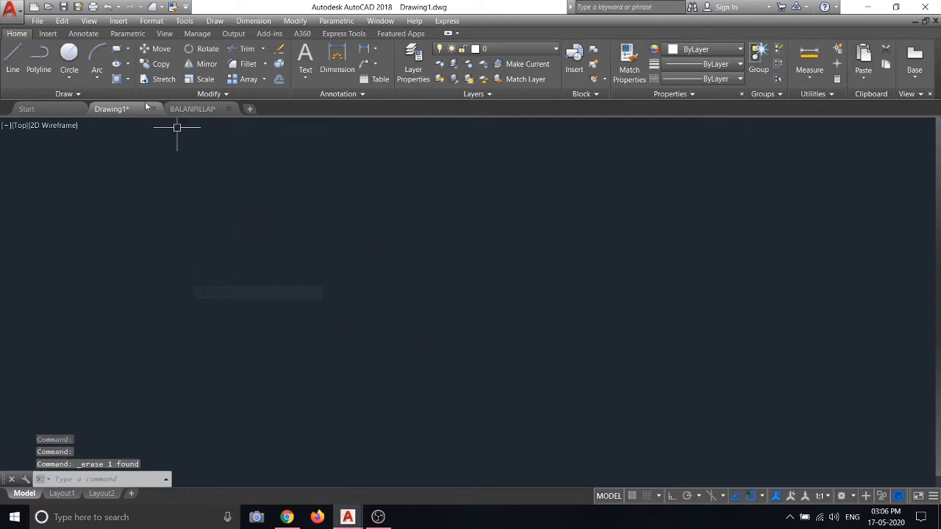
Draw an arc with the Start, Center, End method
{"action": "left_click", "coordinate": [70, 78]}
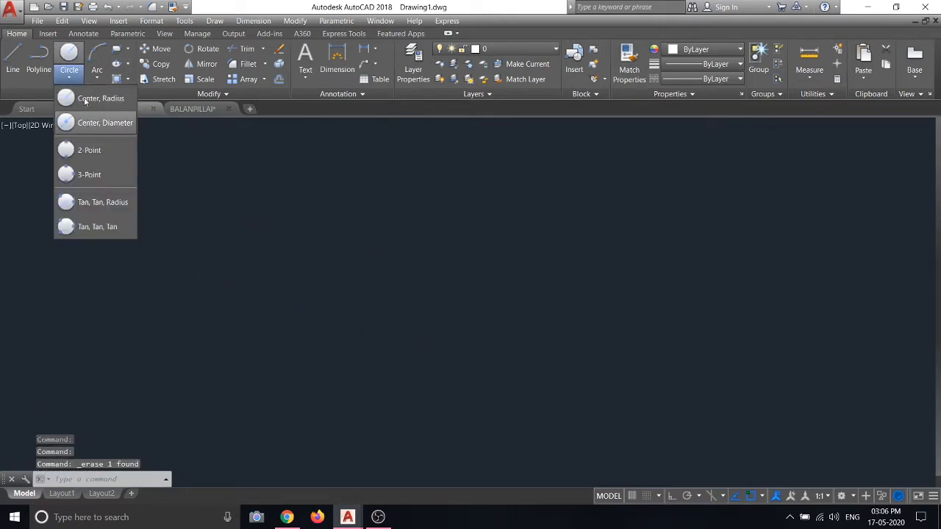
{"action": "left_click", "coordinate": [98, 76]}
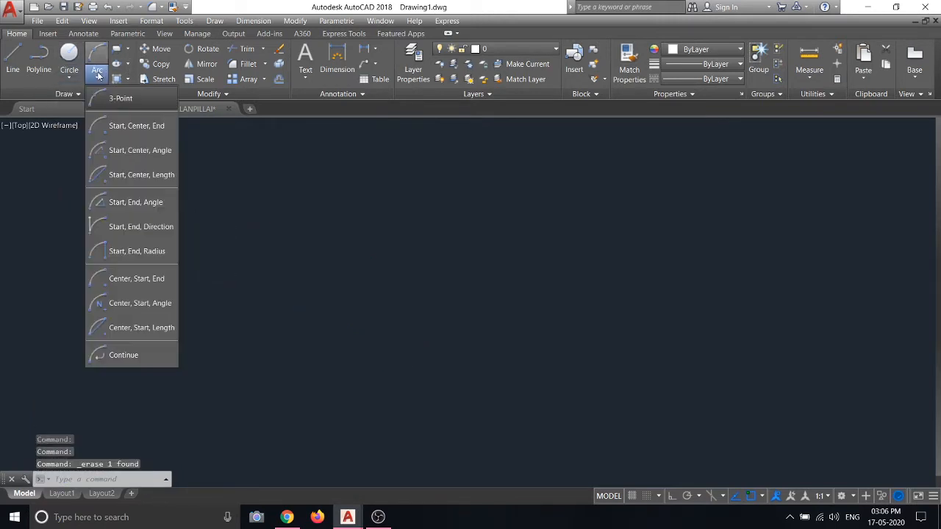
{"action": "left_click", "coordinate": [111, 130]}
{"action": "left_click", "coordinate": [155, 278]}
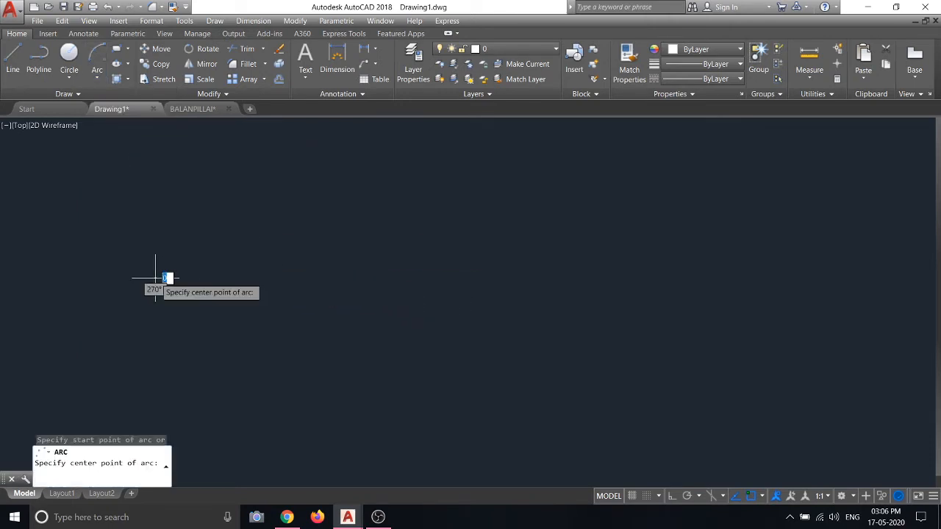
{"action": "left_click", "coordinate": [316, 278]}
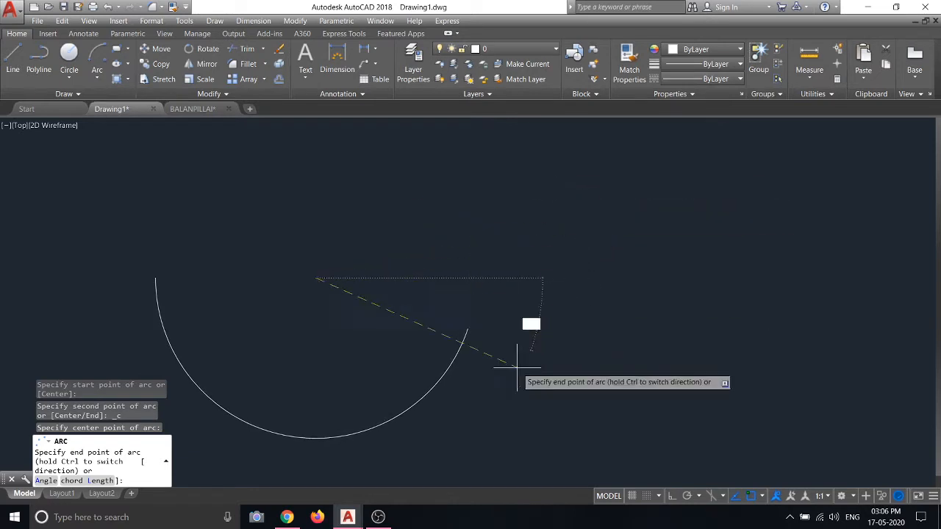
{"action": "left_click", "coordinate": [342, 417]}
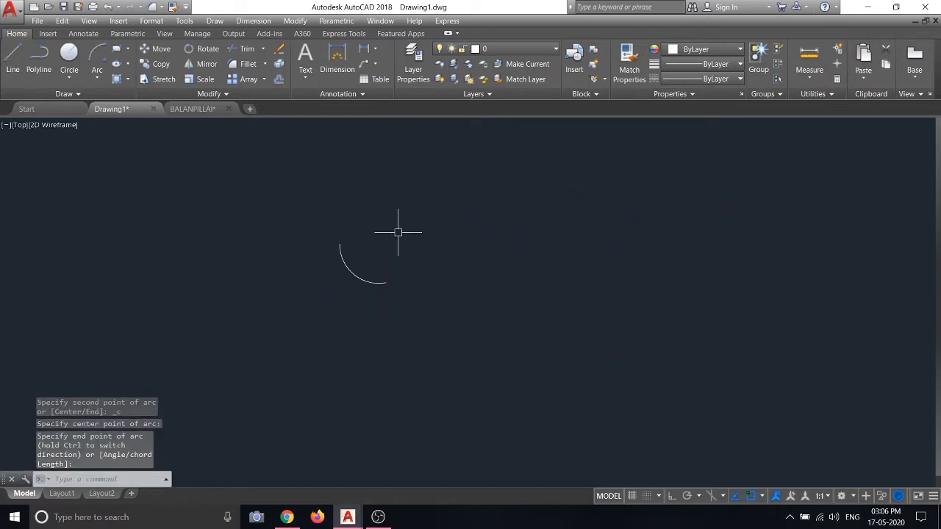
Select the arc and erase it from the right-click menu
{"action": "left_click", "coordinate": [398, 232]}
{"action": "left_click", "coordinate": [321, 287]}
{"action": "right_click", "coordinate": [305, 287]}
{"action": "left_click", "coordinate": [340, 290]}
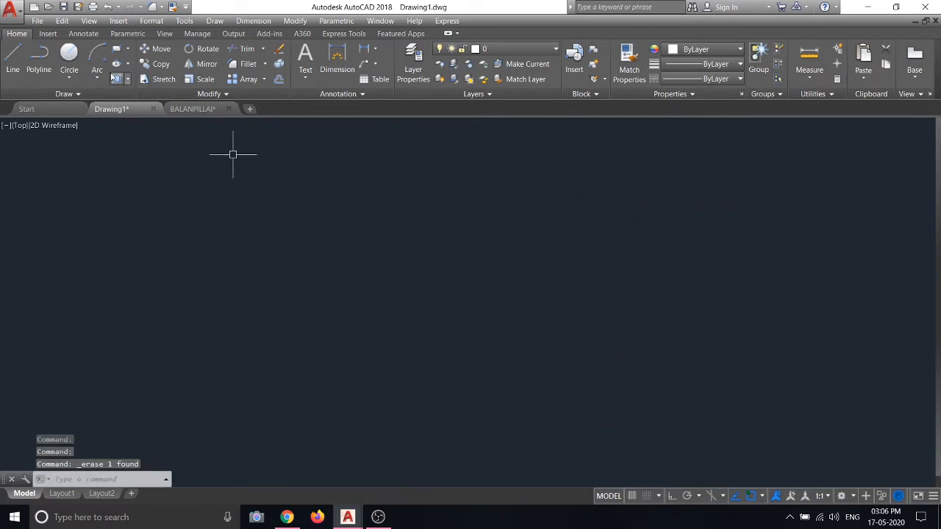
Draw a Start, Center, End semicircle across a horizontal line
{"action": "left_click", "coordinate": [106, 78]}
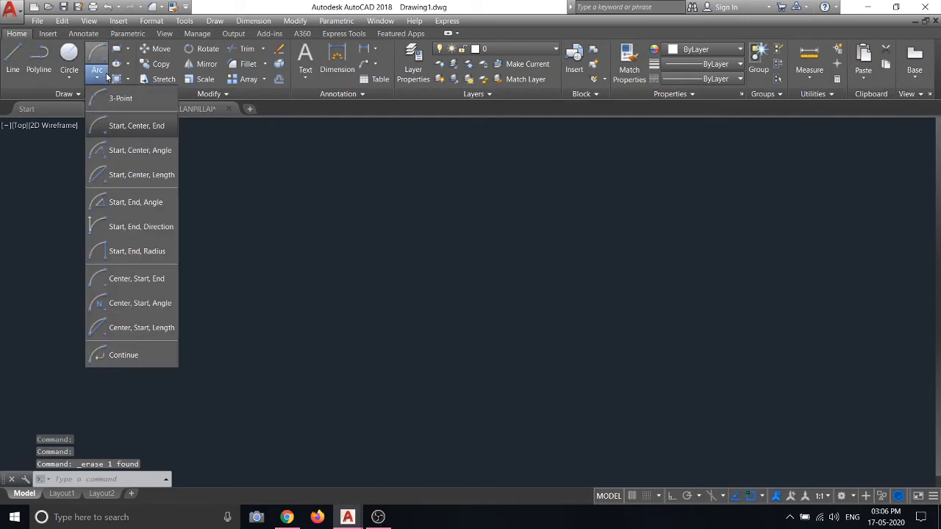
{"action": "left_click", "coordinate": [136, 127]}
{"action": "left_click", "coordinate": [200, 248]}
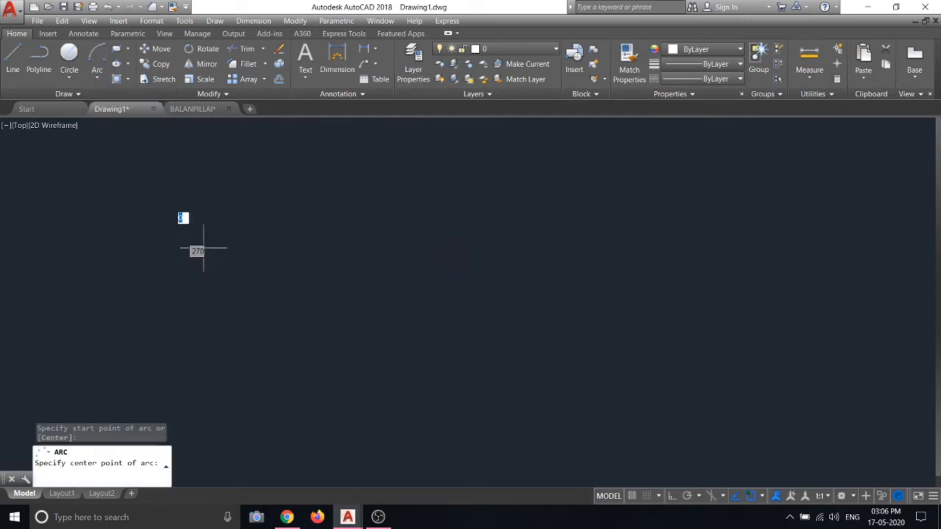
{"action": "left_click", "coordinate": [420, 248]}
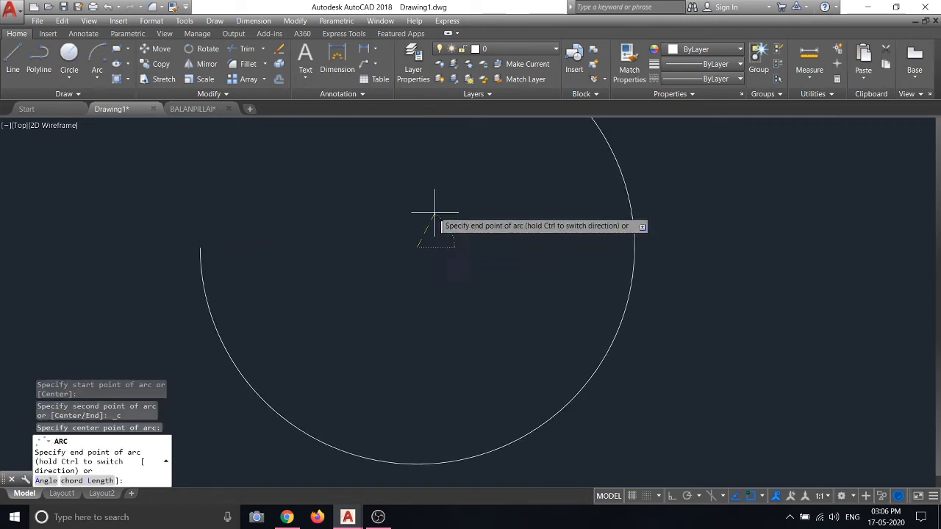
{"action": "left_click", "coordinate": [632, 247]}
Select the semicircle arc and erase it
{"action": "scroll", "coordinate": [294, 243], "scroll_direction": "down", "scroll_amount": 5}
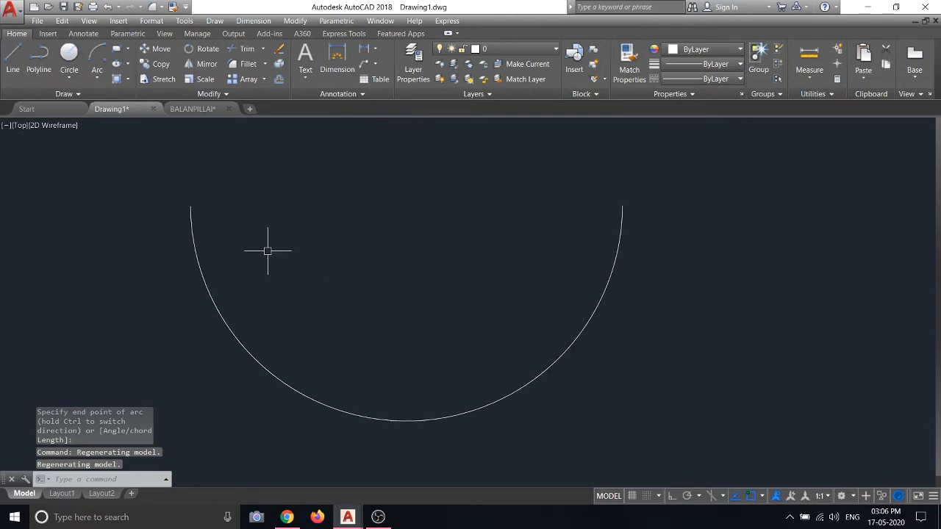
{"action": "left_click", "coordinate": [317, 217]}
{"action": "left_click", "coordinate": [143, 265]}
{"action": "right_click", "coordinate": [120, 216]}
{"action": "left_click", "coordinate": [147, 282]}
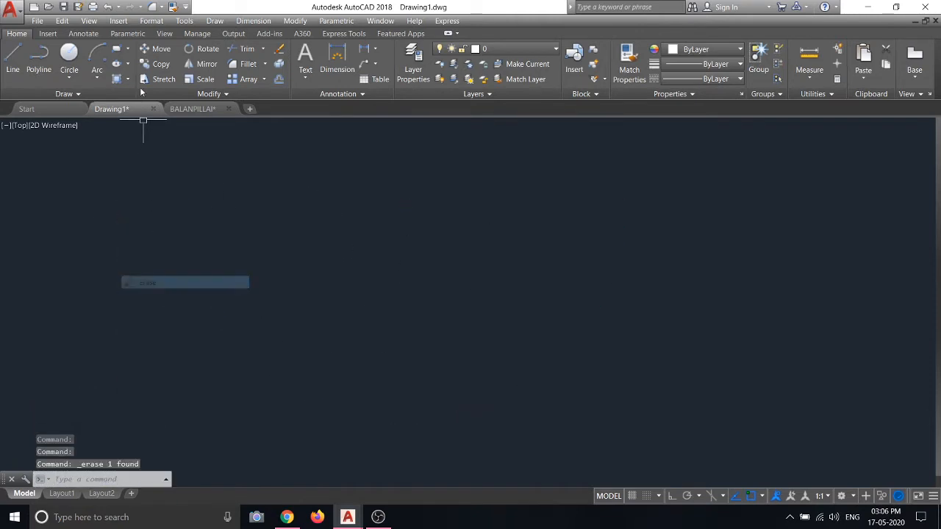
{"action": "left_click", "coordinate": [97, 78]}
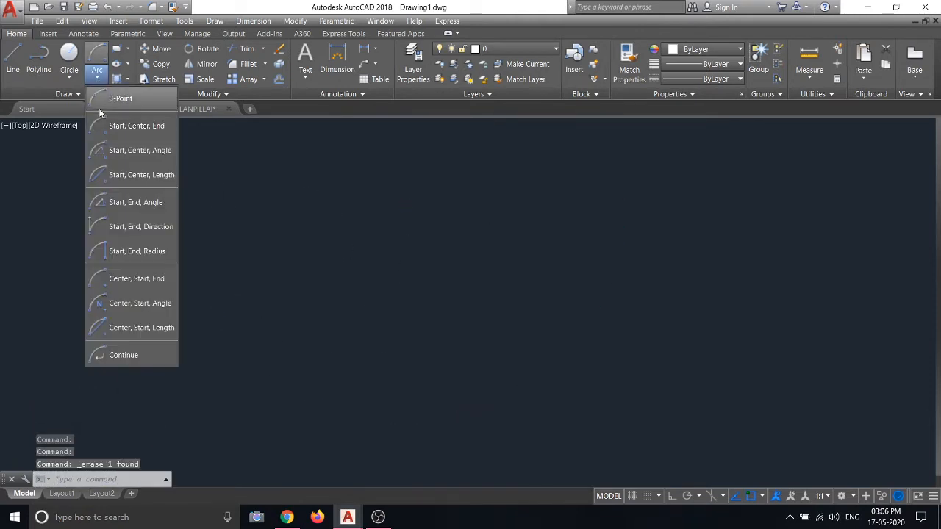
Draw a Start, Center, Angle arc with a 45° included angle
{"action": "left_click", "coordinate": [114, 157]}
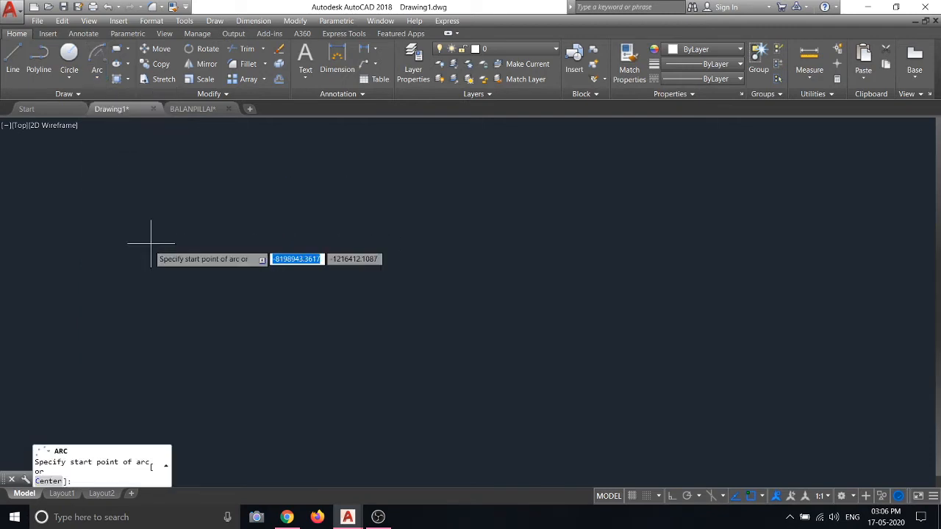
{"action": "left_click", "coordinate": [201, 311]}
{"action": "left_click", "coordinate": [468, 315]}
{"action": "scroll", "coordinate": [500, 265], "scroll_direction": "down", "scroll_amount": 5}
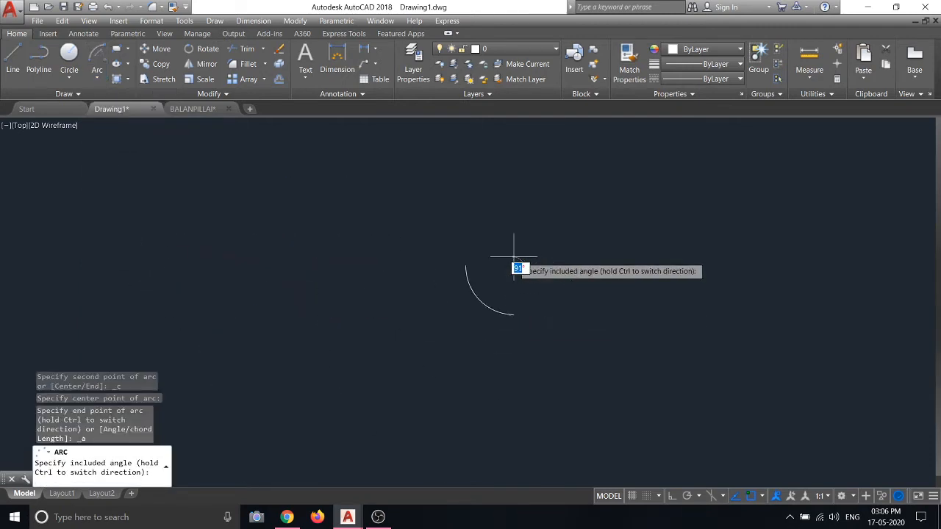
{"action": "scroll", "coordinate": [534, 227], "scroll_direction": "up", "scroll_amount": 5}
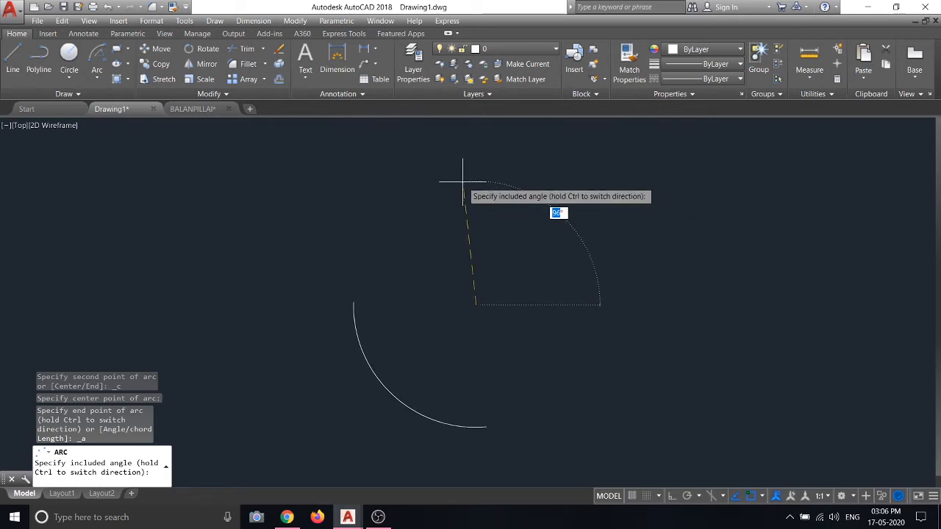
{"action": "key", "text": "Return"}
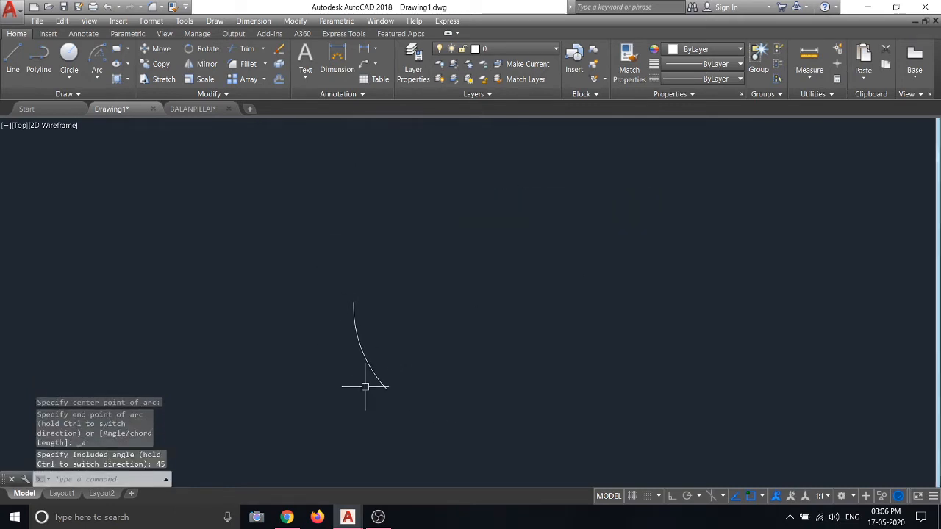
Close the 45° arc into a wedge with two line segments
{"action": "scroll", "coordinate": [382, 345], "scroll_direction": "down", "scroll_amount": 2}
{"action": "left_click", "coordinate": [398, 313]}
{"action": "left_click", "coordinate": [207, 321]}
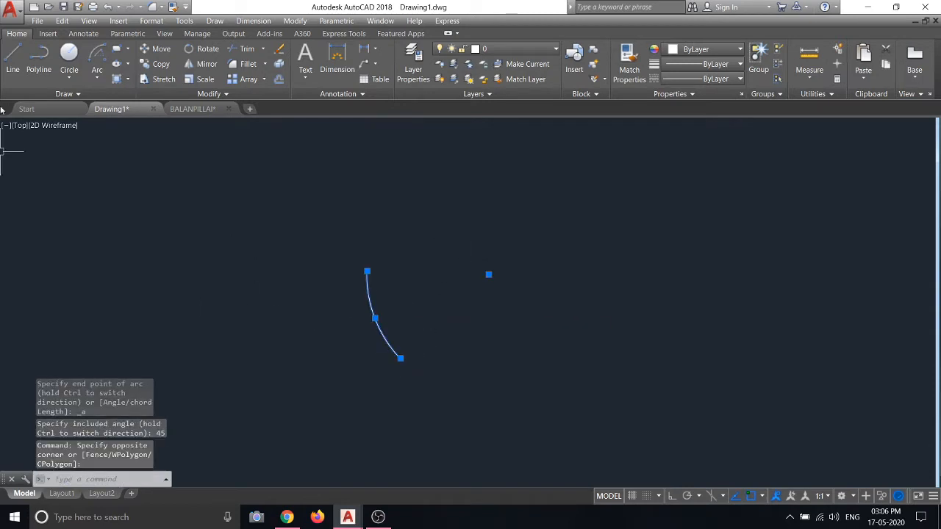
{"action": "left_click", "coordinate": [12, 67]}
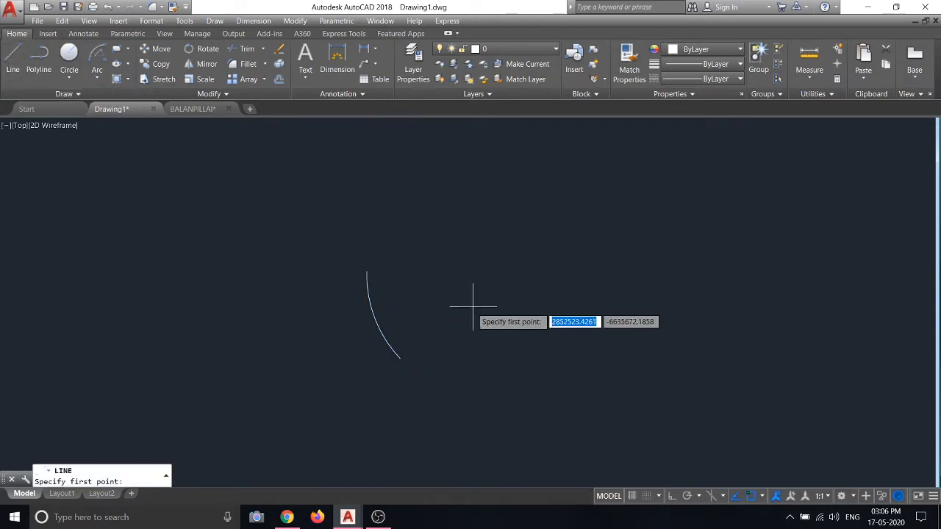
{"action": "left_click", "coordinate": [367, 272]}
{"action": "left_click", "coordinate": [489, 275]}
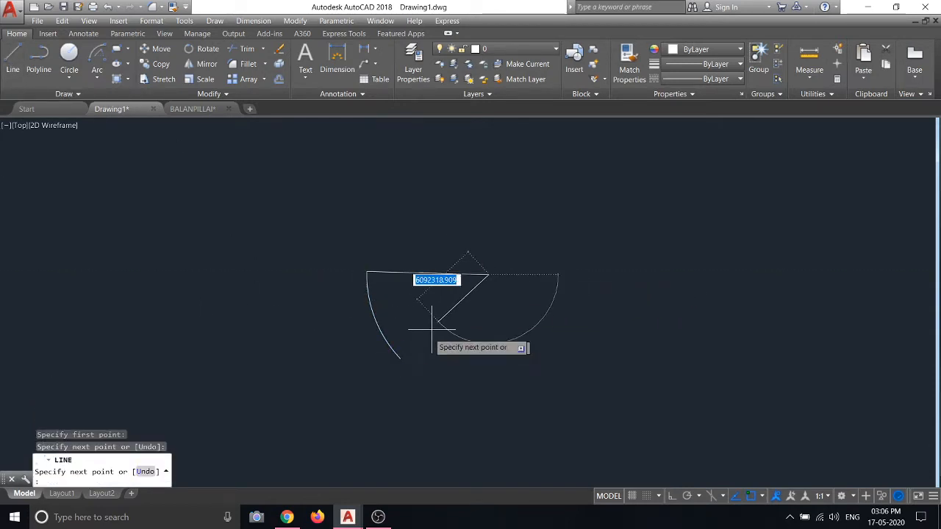
{"action": "left_click", "coordinate": [400, 358]}
{"action": "key", "text": "Escape"}
Select the arc and both lines together and erase the wedge
{"action": "scroll", "coordinate": [456, 280], "scroll_direction": "up", "scroll_amount": 4}
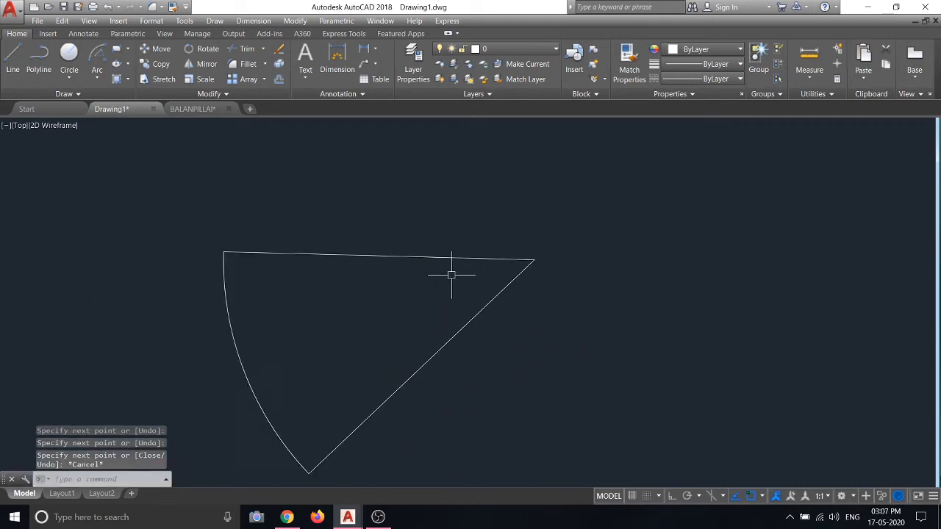
{"action": "scroll", "coordinate": [450, 272], "scroll_direction": "down", "scroll_amount": 4}
{"action": "left_click", "coordinate": [515, 307]}
{"action": "left_click", "coordinate": [406, 225]}
{"action": "key", "text": "Escape"}
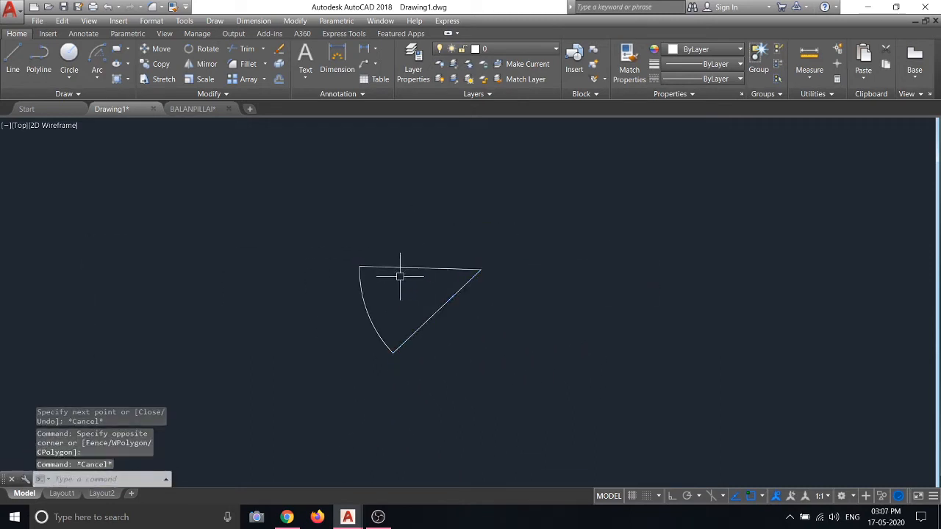
{"action": "left_click", "coordinate": [391, 285]}
{"action": "left_click", "coordinate": [331, 294]}
{"action": "key", "text": "Escape"}
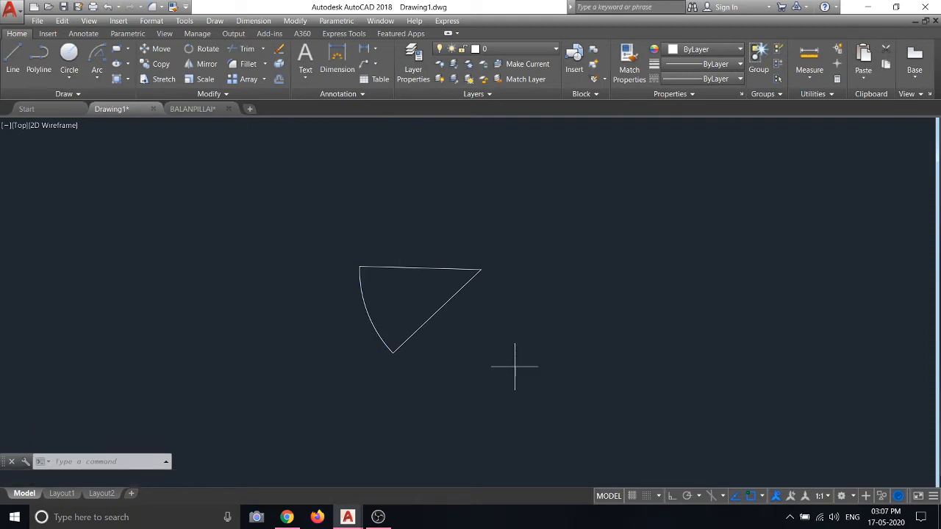
{"action": "left_click", "coordinate": [512, 370]}
{"action": "left_click", "coordinate": [244, 224]}
{"action": "right_click", "coordinate": [245, 225]}
{"action": "left_click", "coordinate": [294, 287]}
{"action": "left_click", "coordinate": [96, 59]}
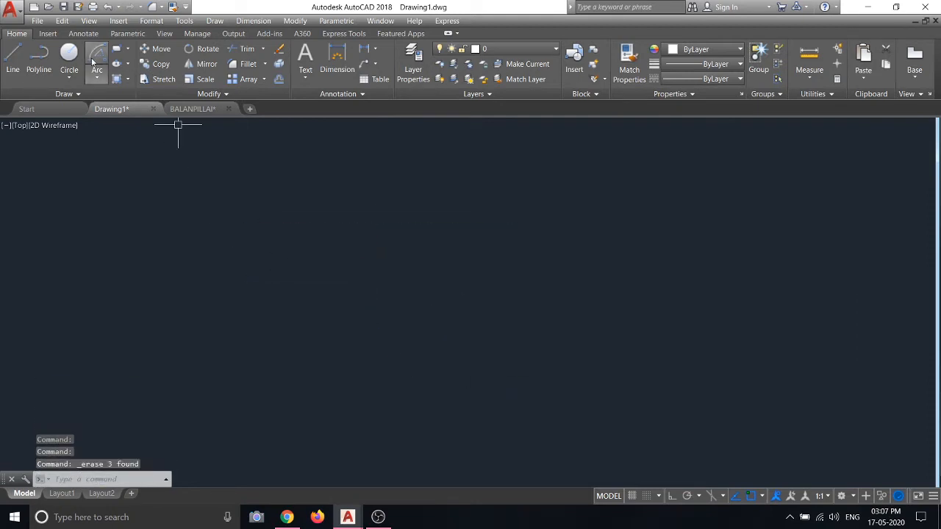
Draw a start-center-angle arc with a 90° included angle
{"action": "left_click", "coordinate": [226, 247]}
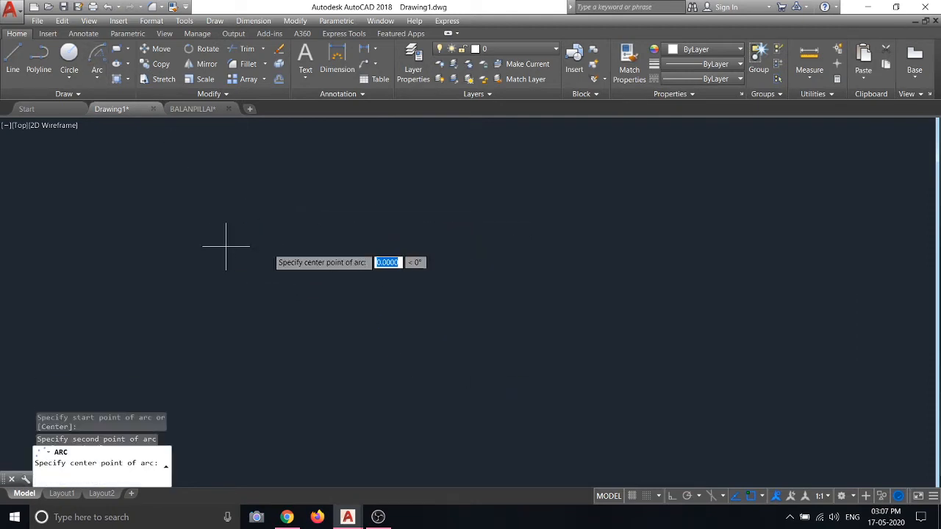
{"action": "left_click", "coordinate": [416, 249]}
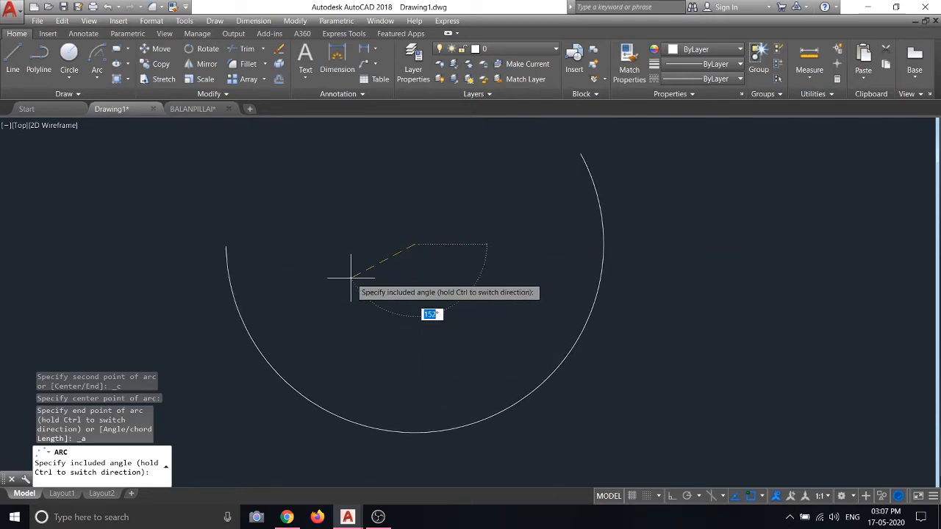
{"action": "type", "text": "90"}
{"action": "key", "text": "Return"}
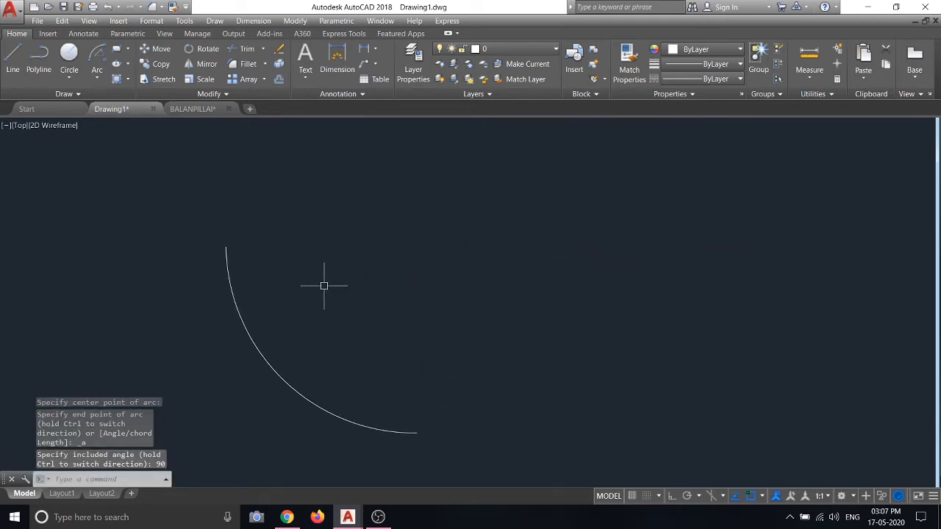
Close the arc into a quarter-circle sector with two lines using L
{"action": "type", "text": "l"}
{"action": "key", "text": "Return"}
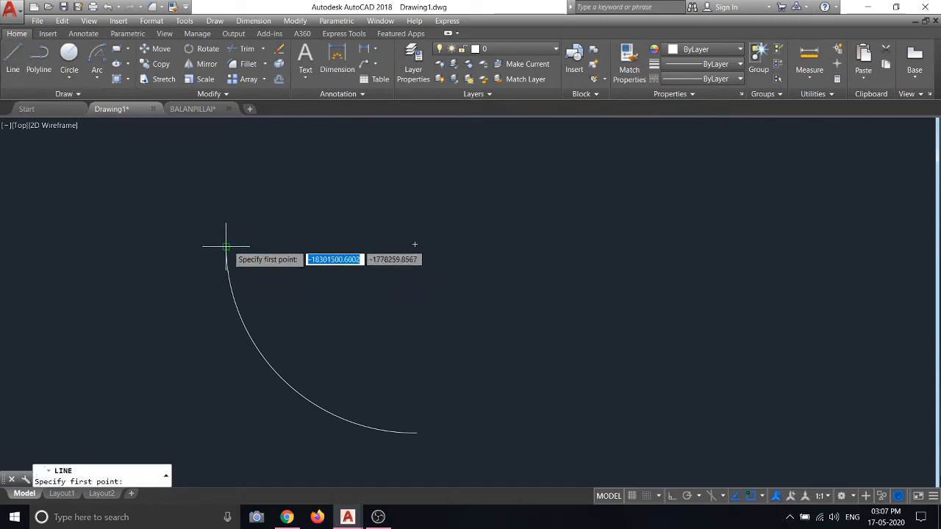
{"action": "left_click", "coordinate": [226, 248]}
{"action": "left_click", "coordinate": [415, 244]}
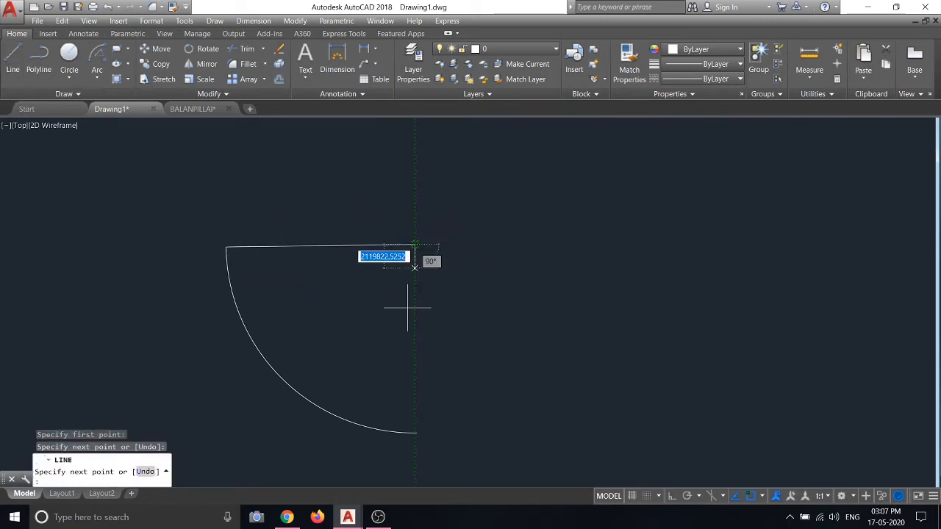
{"action": "left_click", "coordinate": [416, 432]}
{"action": "key", "text": "Escape"}
Window-select the quarter-circle sector and erase it
{"action": "scroll", "coordinate": [453, 208], "scroll_direction": "up", "scroll_amount": 2}
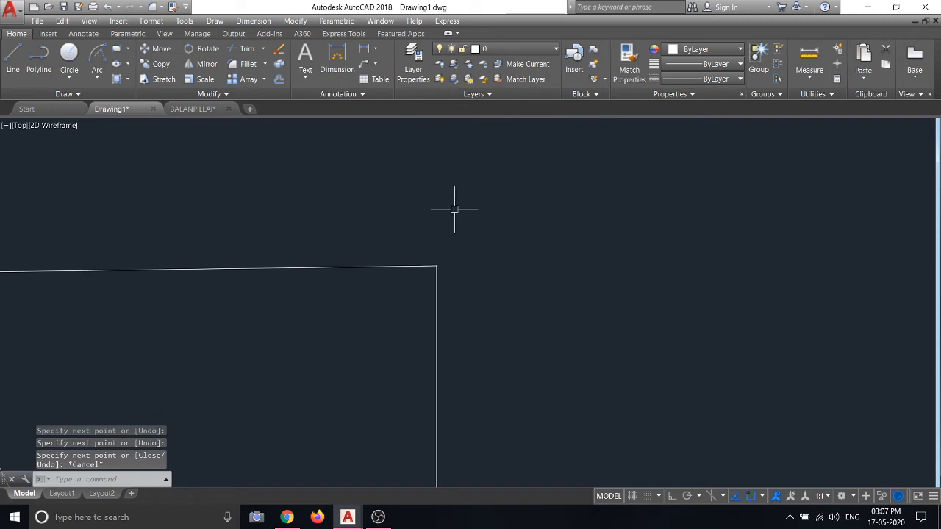
{"action": "scroll", "coordinate": [326, 233], "scroll_direction": "down", "scroll_amount": 3}
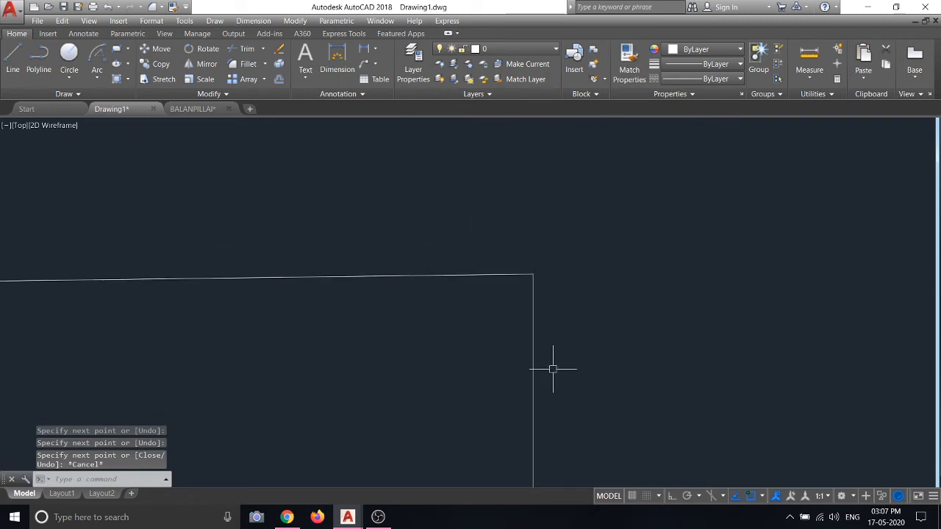
{"action": "middle_click_drag", "start_coordinate": [579, 349], "coordinate": [473, 319]}
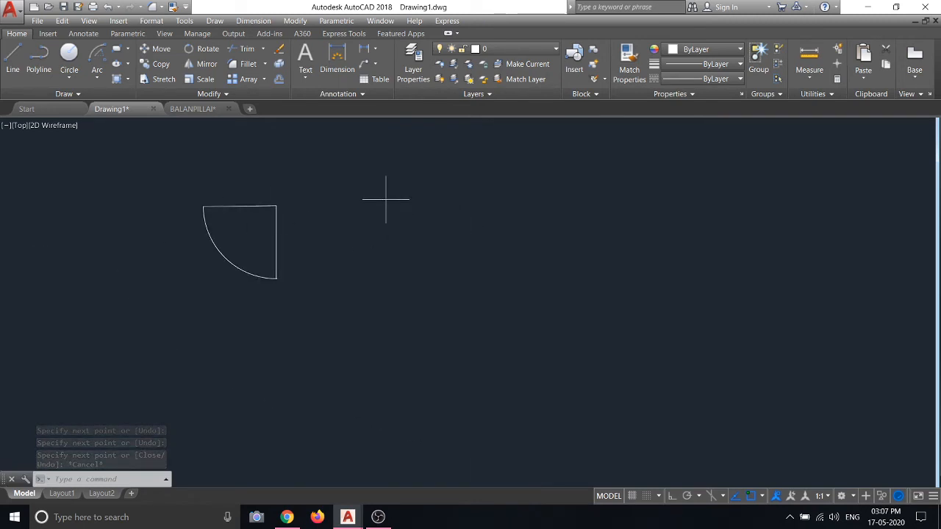
{"action": "left_click_drag", "start_coordinate": [385, 199], "coordinate": [143, 287]}
{"action": "right_click", "coordinate": [185, 200]}
{"action": "left_click", "coordinate": [213, 271]}
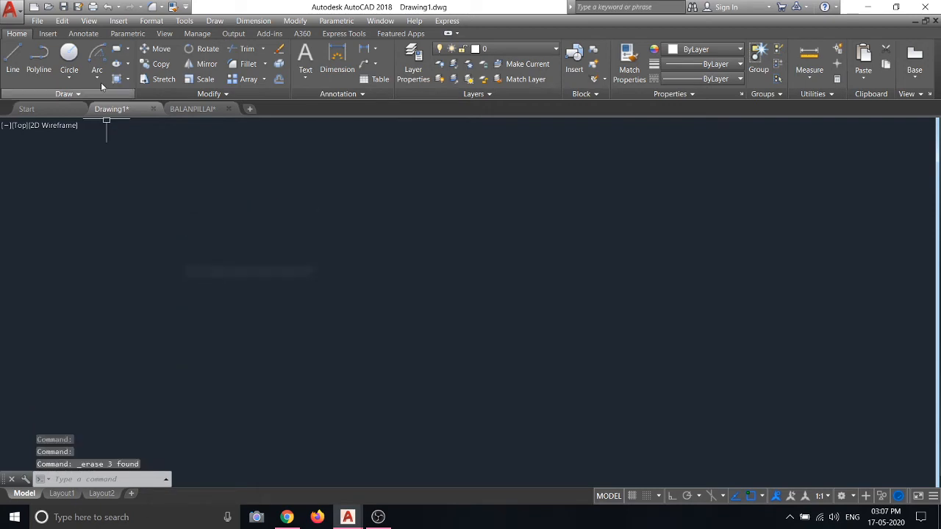
{"action": "left_click", "coordinate": [99, 78]}
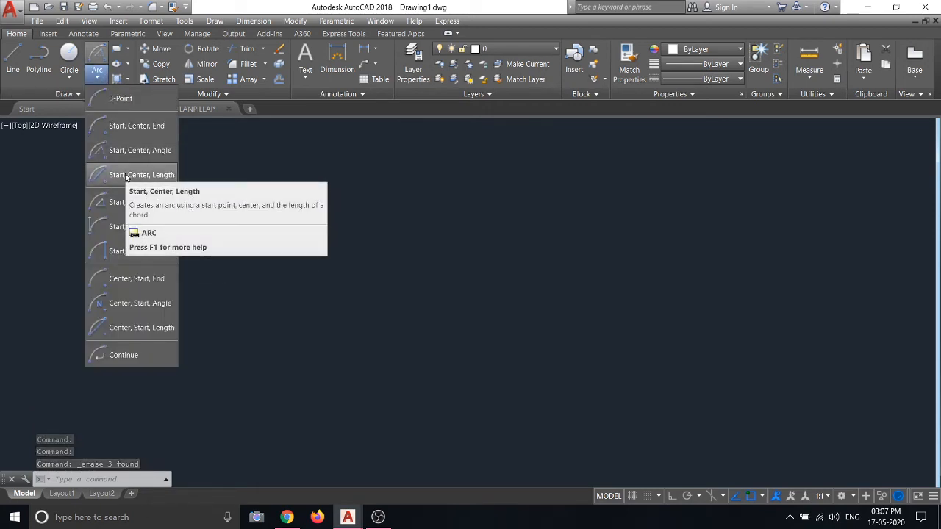
{"action": "left_click", "coordinate": [127, 176]}
{"action": "left_click", "coordinate": [177, 256]}
{"action": "left_click", "coordinate": [318, 257]}
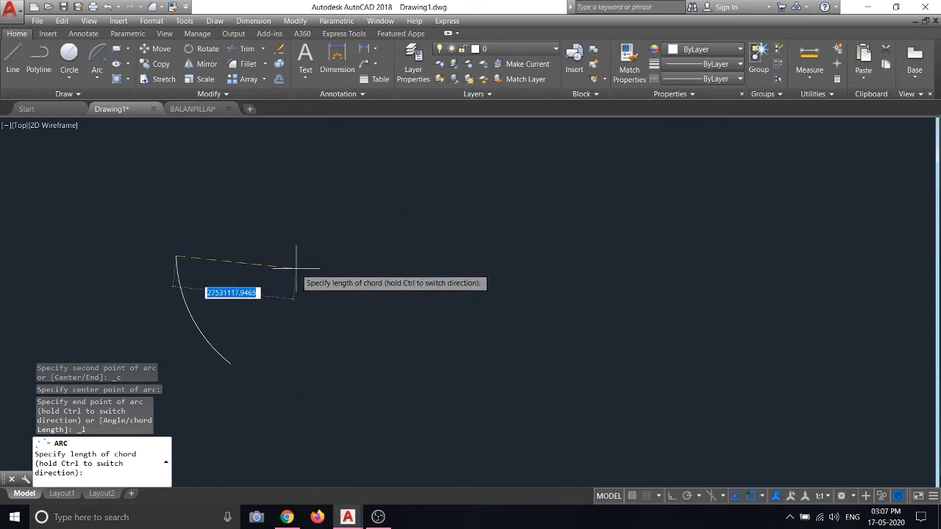
{"action": "key", "text": "F8"}
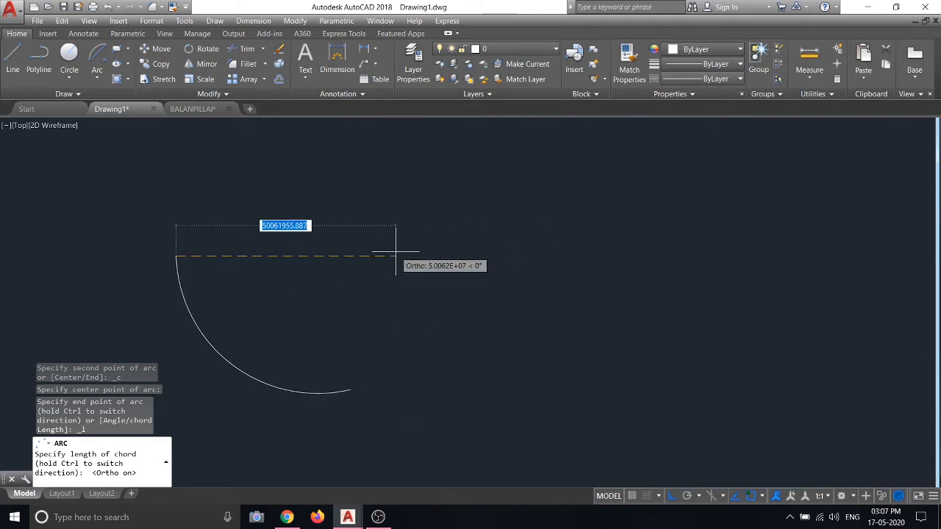
{"action": "key", "text": "Escape"}
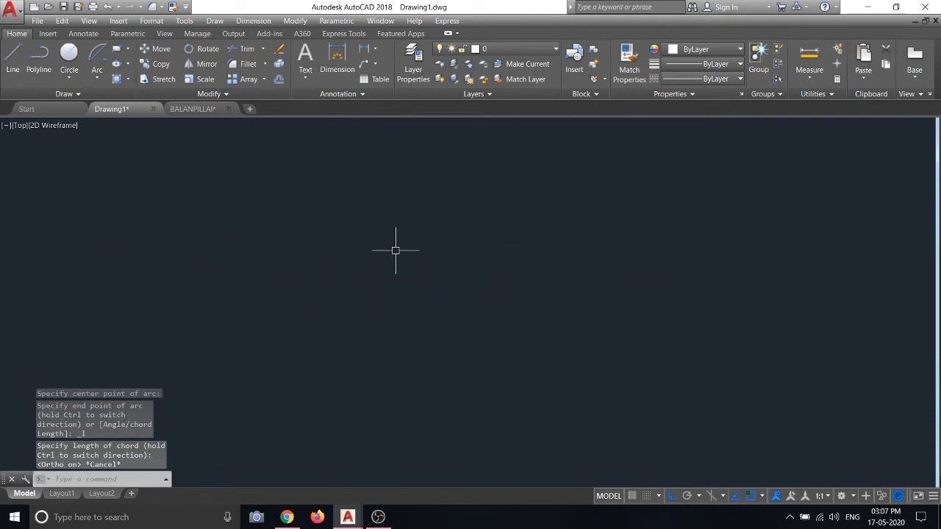
{"action": "left_click", "coordinate": [97, 77]}
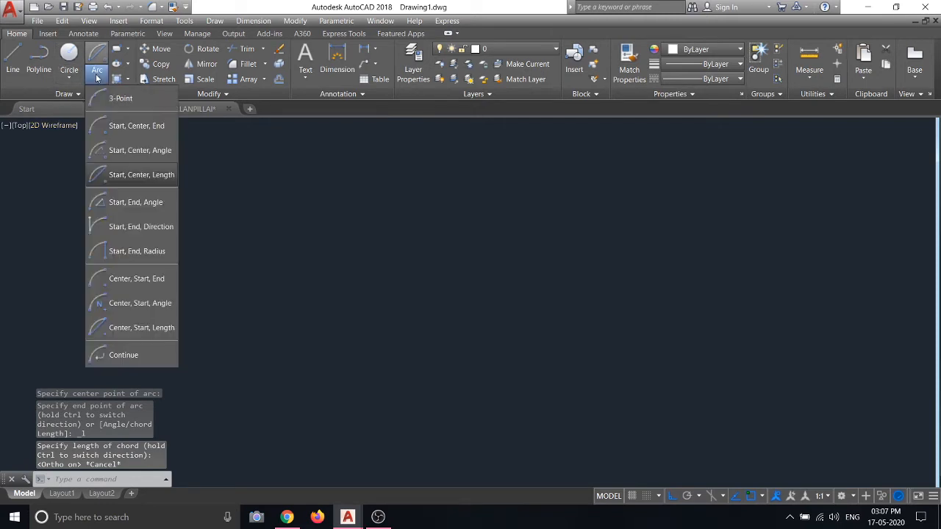
Try Start, End, Angle and Start, End, Direction arcs, cancelling both before finishing
{"action": "left_click", "coordinate": [114, 204]}
{"action": "left_click", "coordinate": [169, 284]}
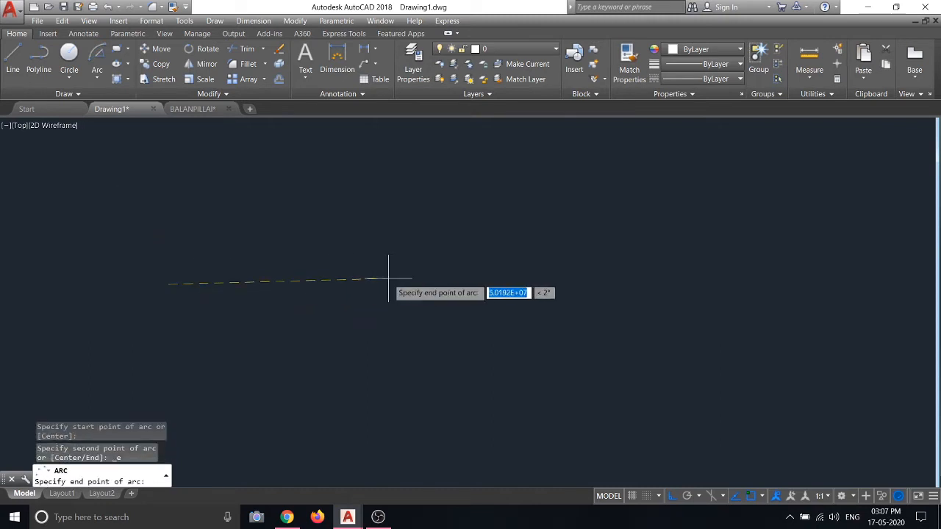
{"action": "left_click", "coordinate": [507, 283]}
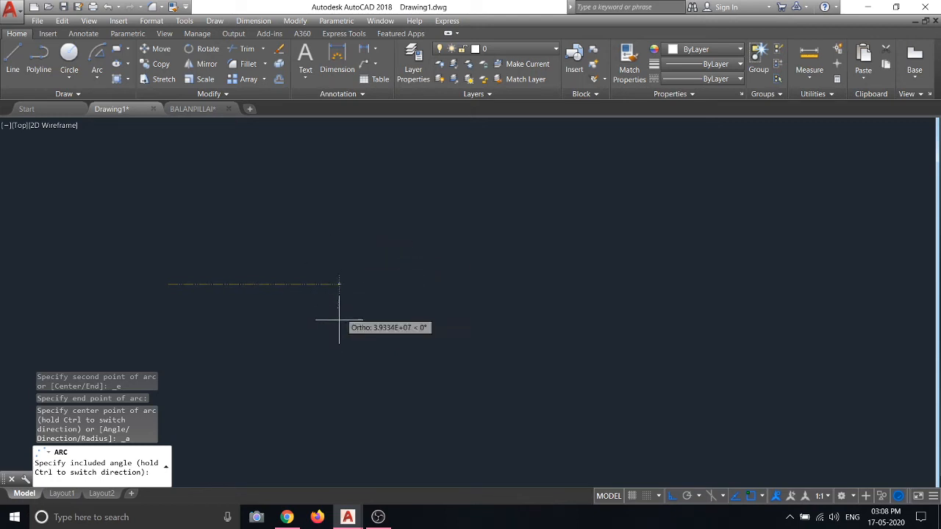
{"action": "key", "text": "Escape"}
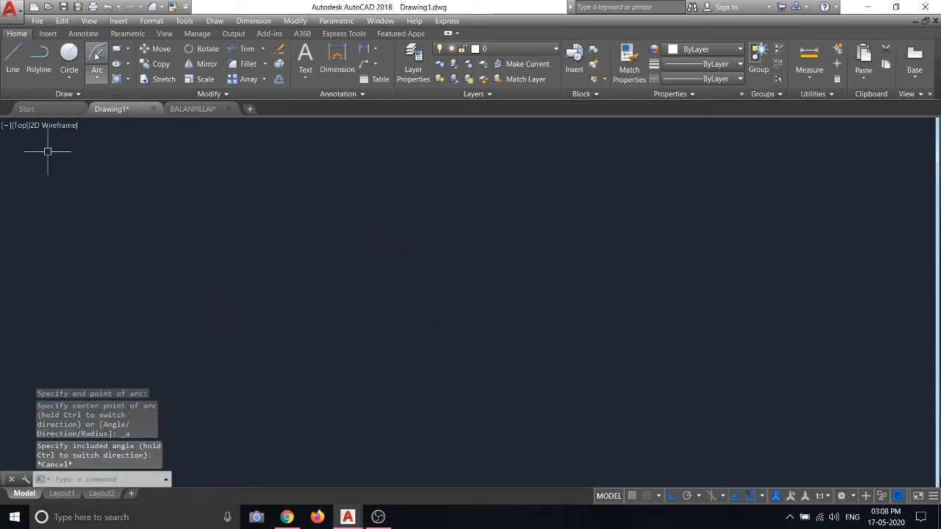
{"action": "left_click", "coordinate": [96, 72]}
{"action": "left_click", "coordinate": [130, 223]}
{"action": "left_click", "coordinate": [147, 206]}
{"action": "left_click", "coordinate": [368, 206]}
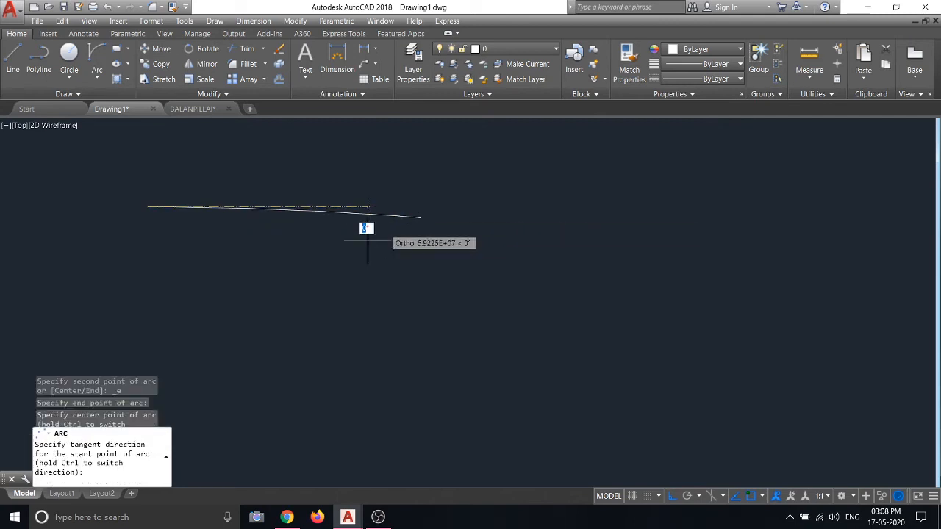
{"action": "key", "text": "Escape"}
Draw a Start, End, Angle arc, then start a second one and cancel it
{"action": "left_click", "coordinate": [94, 76]}
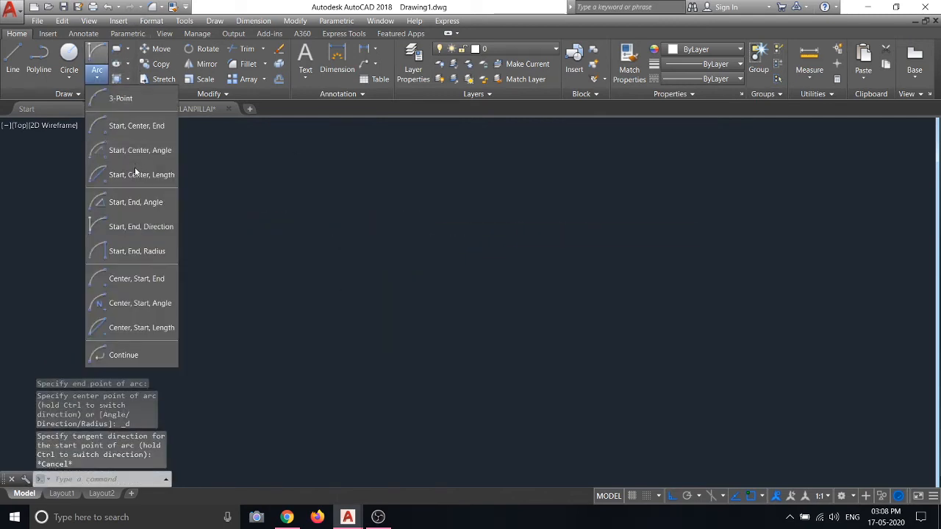
{"action": "left_click", "coordinate": [136, 206]}
{"action": "left_click", "coordinate": [184, 260]}
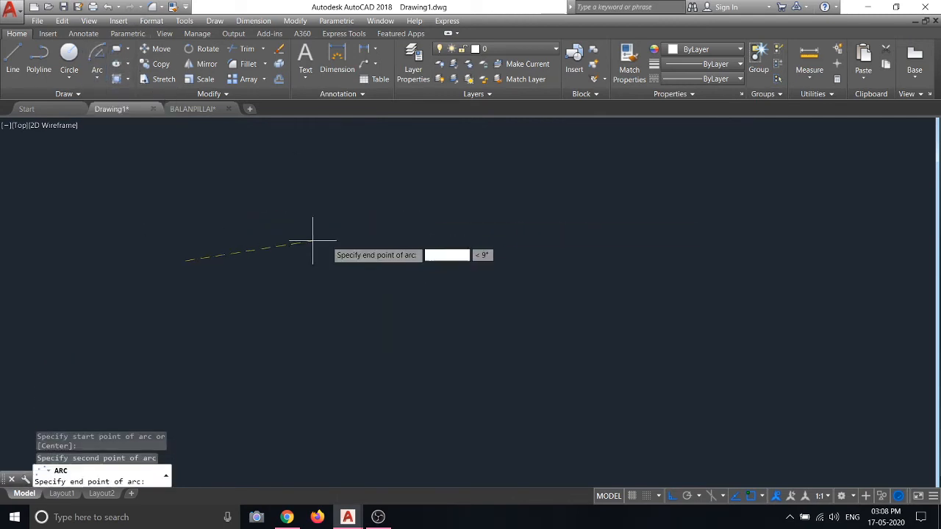
{"action": "left_click", "coordinate": [414, 260]}
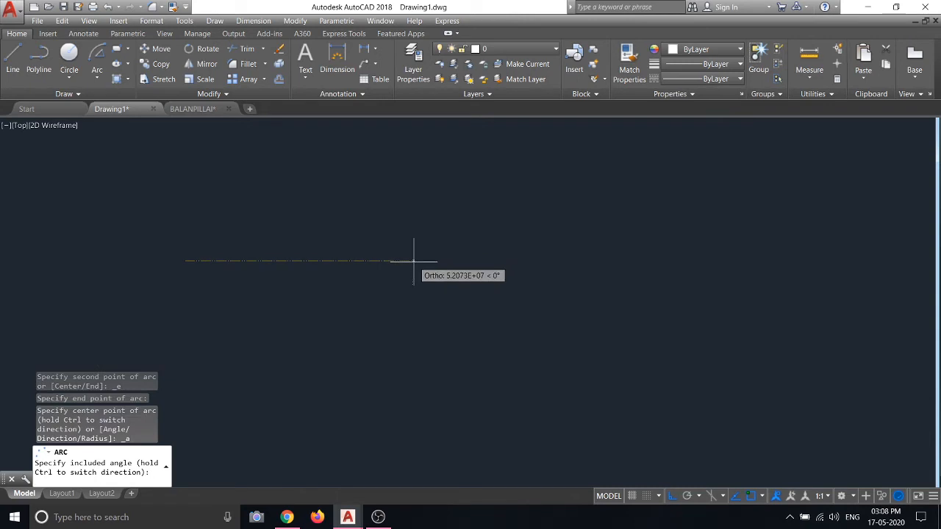
{"action": "left_click", "coordinate": [210, 178]}
{"action": "scroll", "coordinate": [321, 280], "scroll_direction": "down", "scroll_amount": 2}
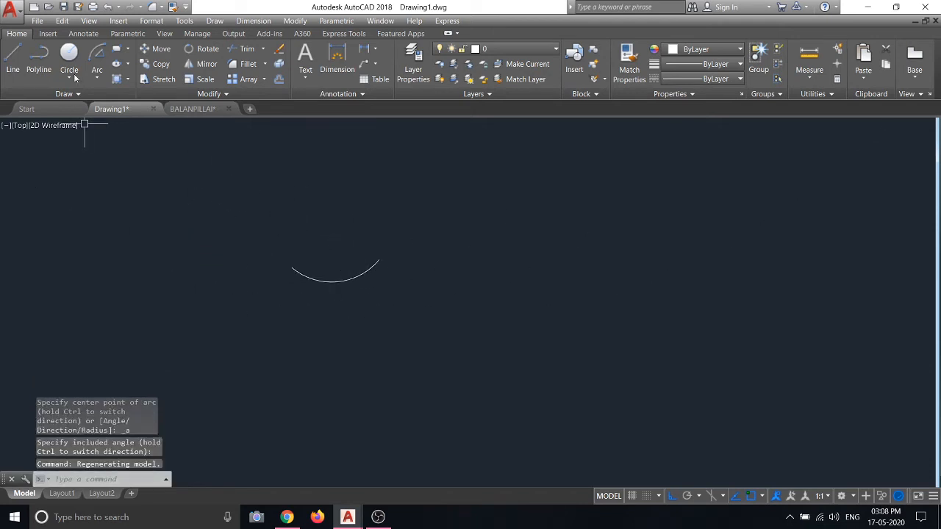
{"action": "left_click", "coordinate": [99, 61]}
{"action": "left_click", "coordinate": [137, 196]}
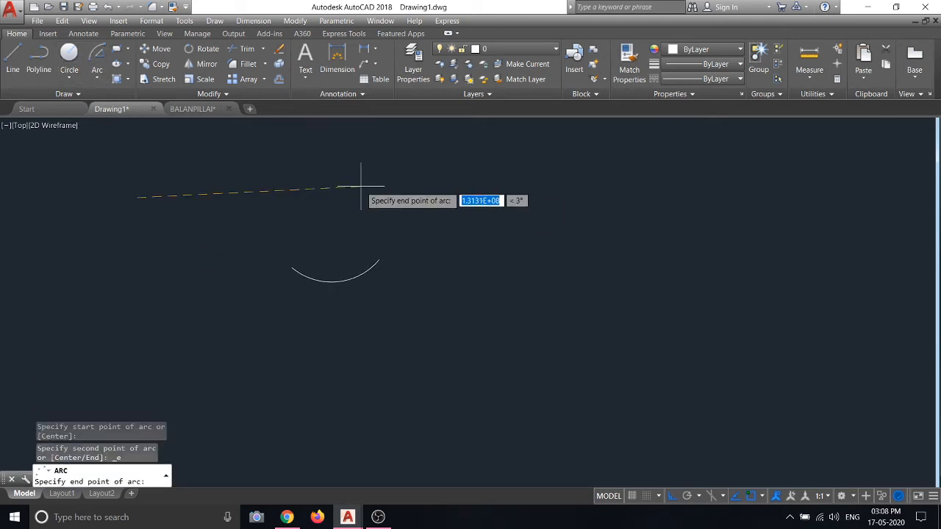
{"action": "left_click", "coordinate": [275, 188]}
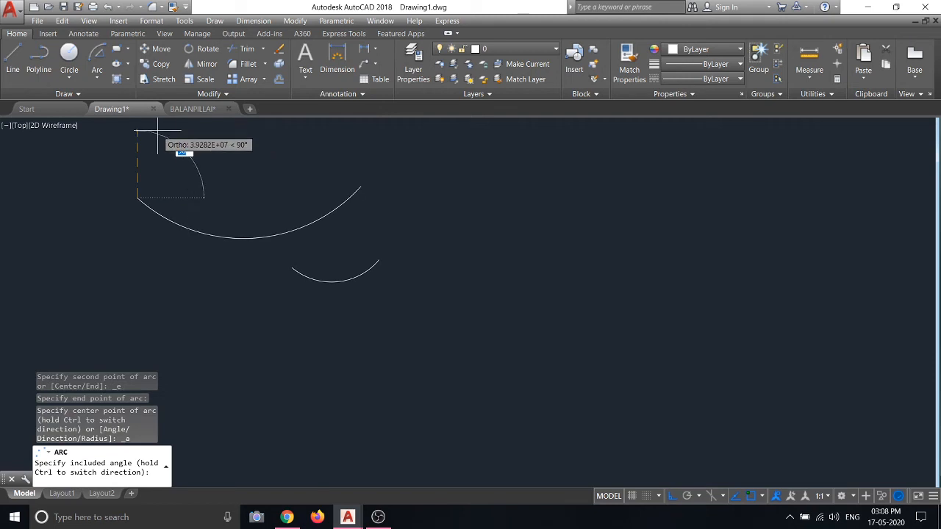
{"action": "key", "text": "Escape"}
Window-select both arcs and erase them
{"action": "left_click", "coordinate": [431, 284]}
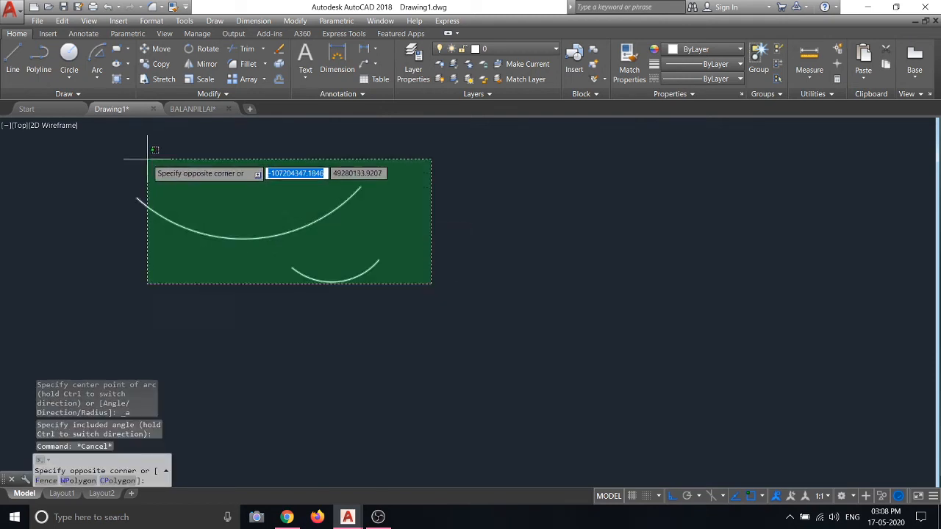
{"action": "left_click", "coordinate": [147, 157]}
{"action": "right_click", "coordinate": [147, 157]}
{"action": "left_click", "coordinate": [185, 224]}
{"action": "left_click", "coordinate": [97, 73]}
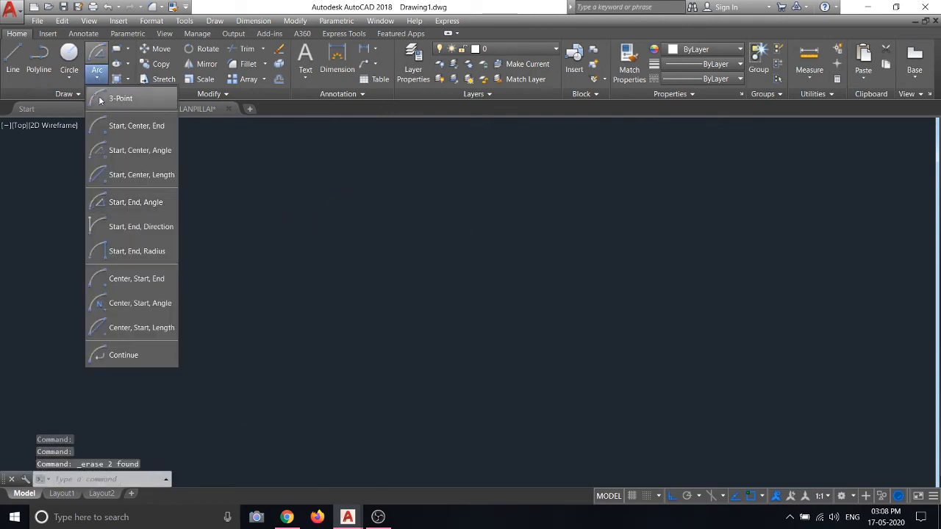
Draw a small semicircular arc with the Start, End, Direction method
{"action": "left_click", "coordinate": [112, 225]}
{"action": "left_click", "coordinate": [153, 248]}
{"action": "left_click", "coordinate": [511, 249]}
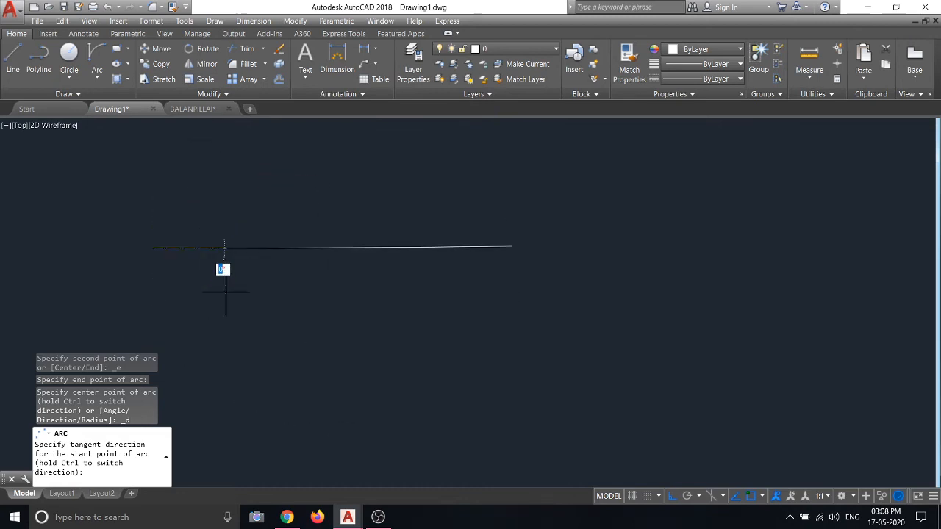
{"action": "left_click", "coordinate": [217, 154]}
Window-select the arc and erase it
{"action": "scroll", "coordinate": [283, 316], "scroll_direction": "down", "scroll_amount": 6}
{"action": "left_click", "coordinate": [385, 279]}
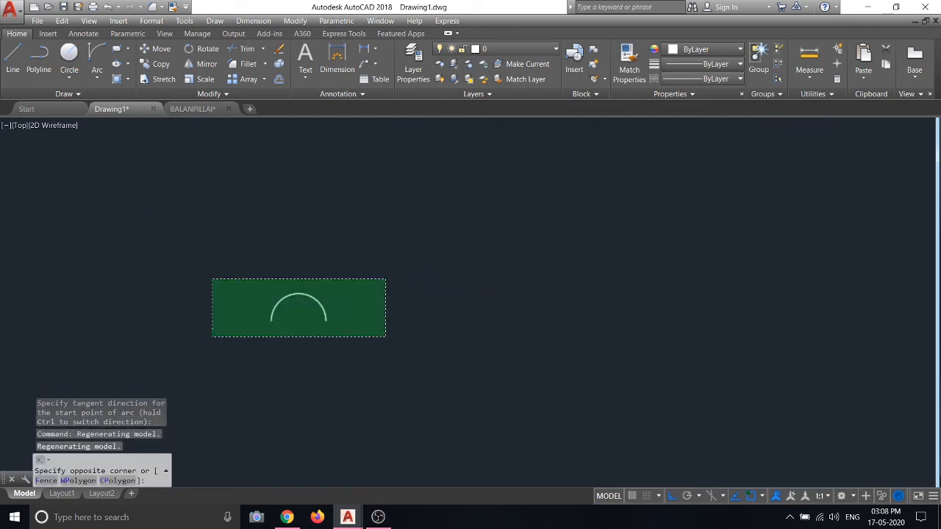
{"action": "left_click", "coordinate": [213, 336]}
{"action": "right_click", "coordinate": [206, 166]}
{"action": "left_click", "coordinate": [232, 229]}
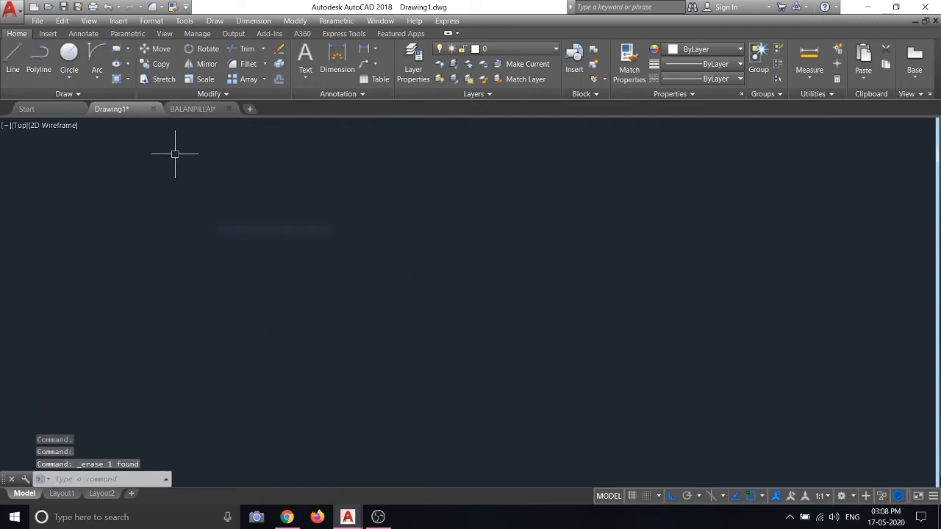
{"action": "left_click", "coordinate": [98, 72]}
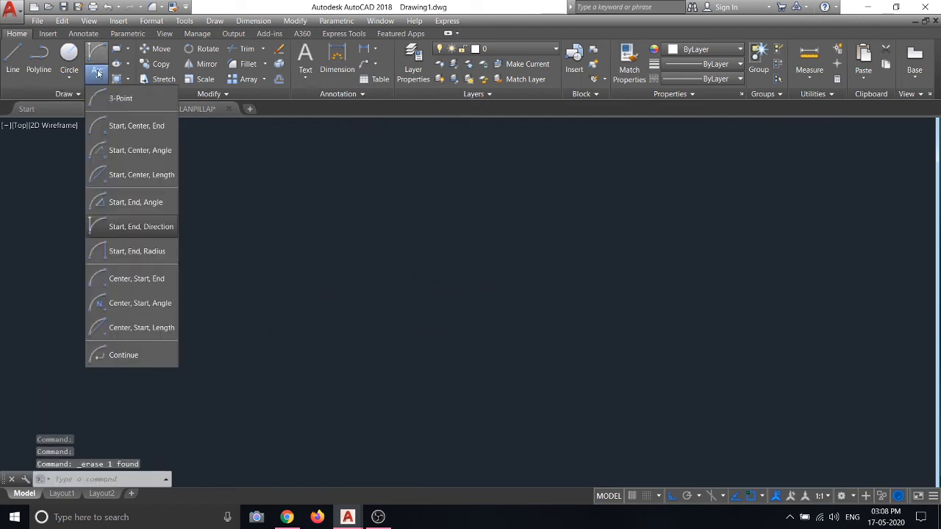
{"action": "left_click", "coordinate": [137, 251]}
{"action": "left_click", "coordinate": [175, 285]}
{"action": "left_click", "coordinate": [418, 287]}
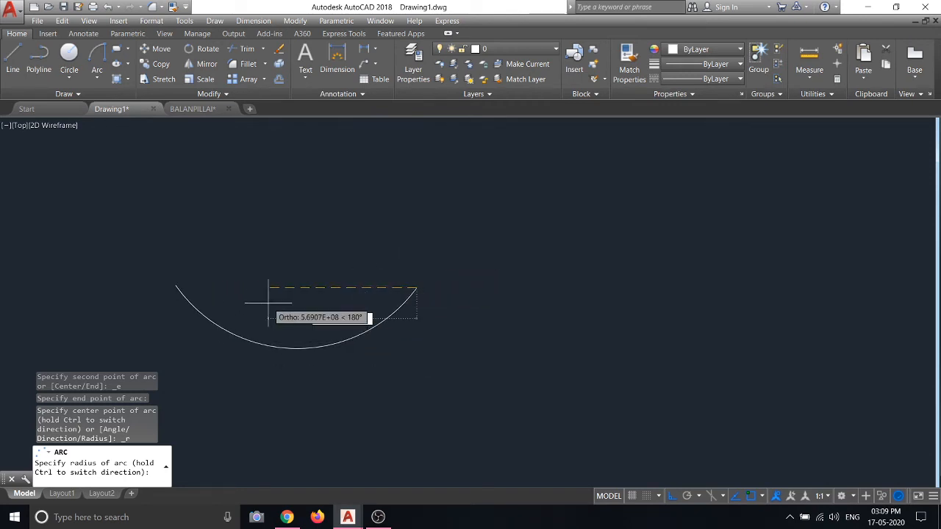
{"action": "key", "text": "Escape"}
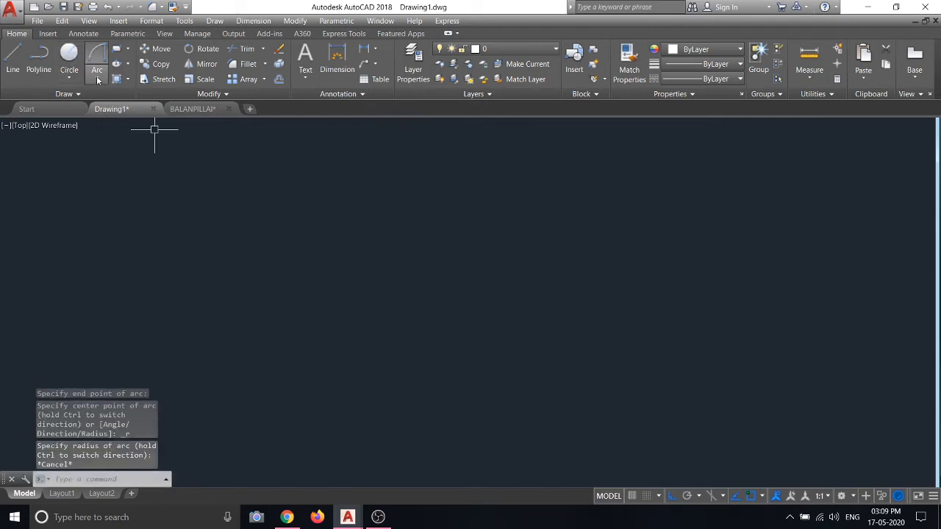
{"action": "left_click", "coordinate": [97, 79]}
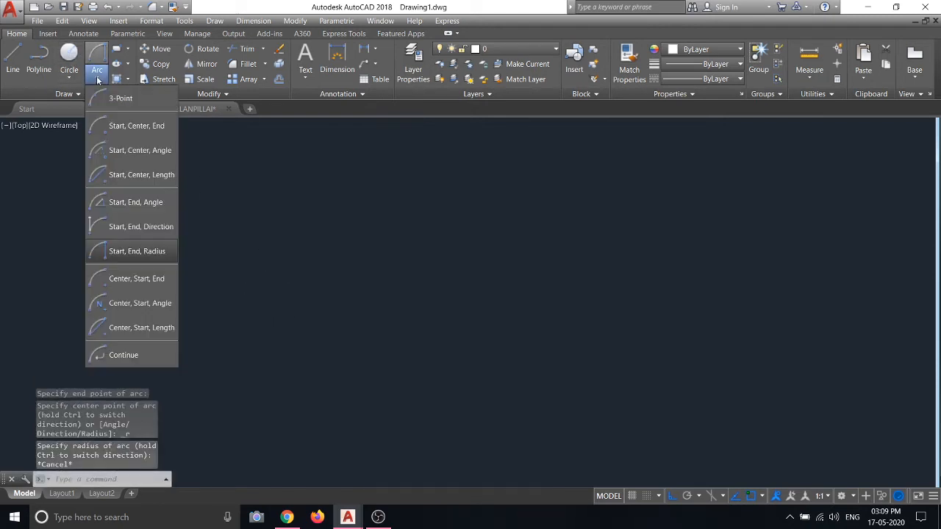
Start a Center, Start, End arc, then cancel it
{"action": "left_click", "coordinate": [133, 280]}
{"action": "left_click", "coordinate": [209, 300]}
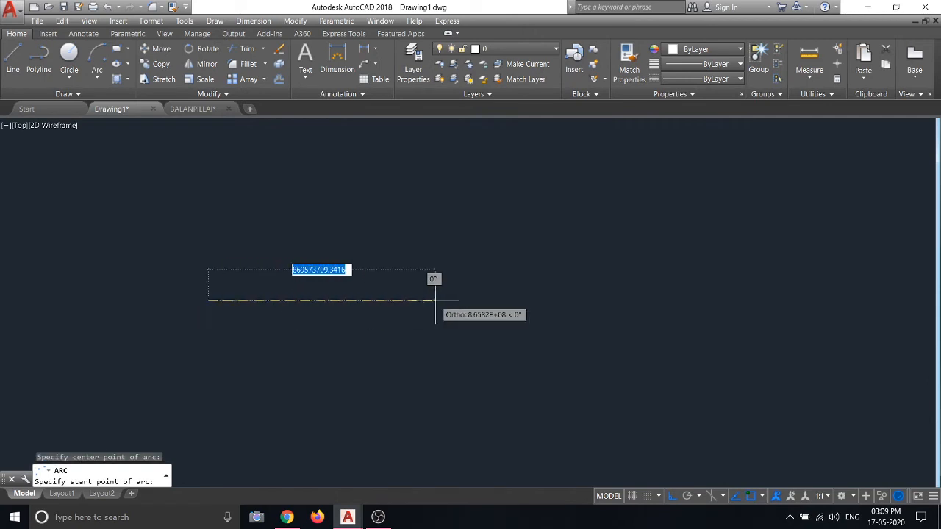
{"action": "left_click", "coordinate": [434, 300]}
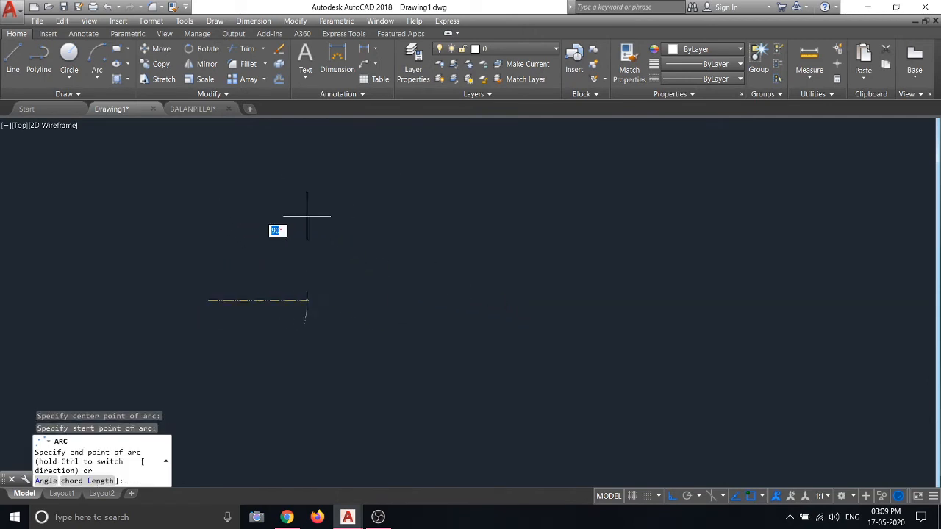
{"action": "scroll", "coordinate": [284, 200], "scroll_direction": "down", "scroll_amount": 3}
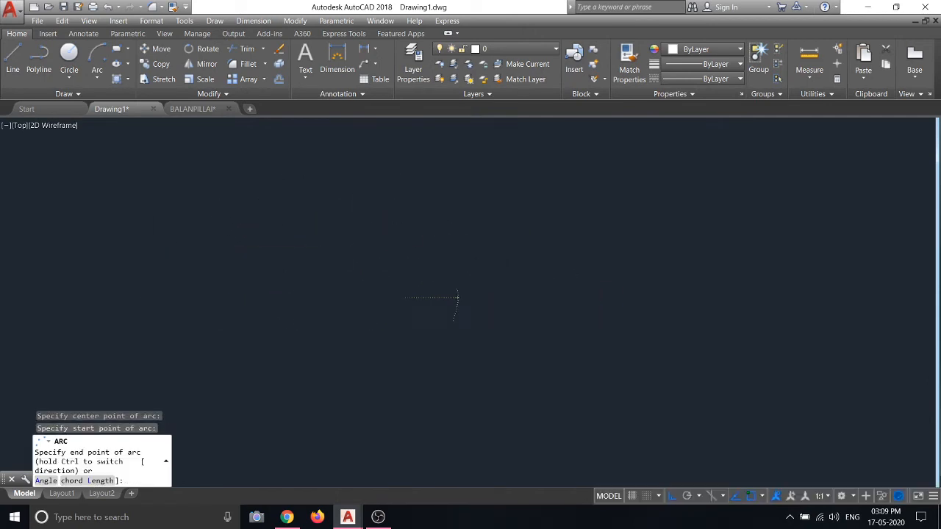
{"action": "key", "text": "Escape"}
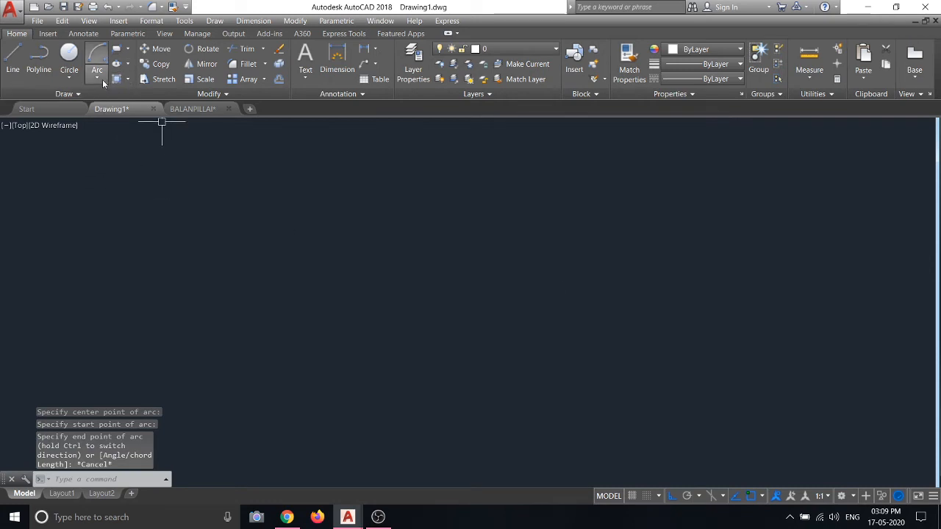
Draw a Center, Start, End semicircle with the end point at 180°
{"action": "left_click", "coordinate": [97, 56]}
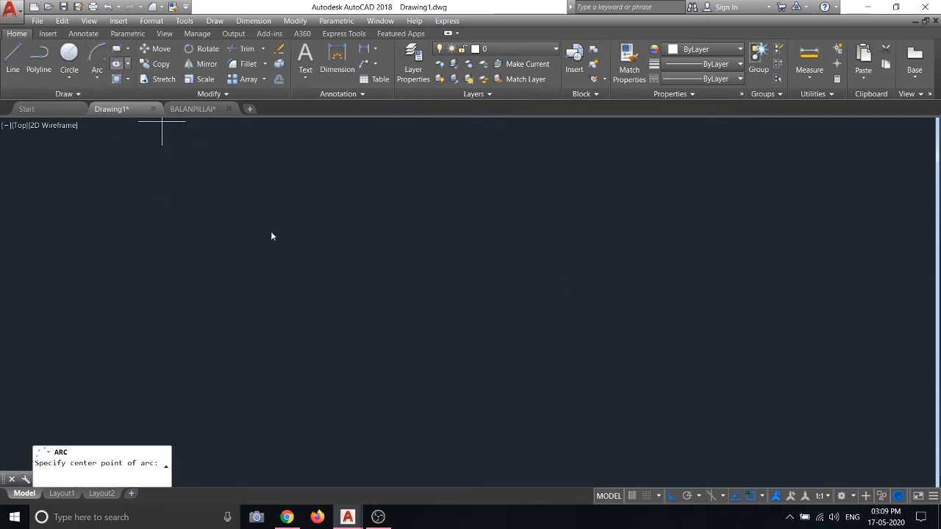
{"action": "left_click", "coordinate": [309, 301]}
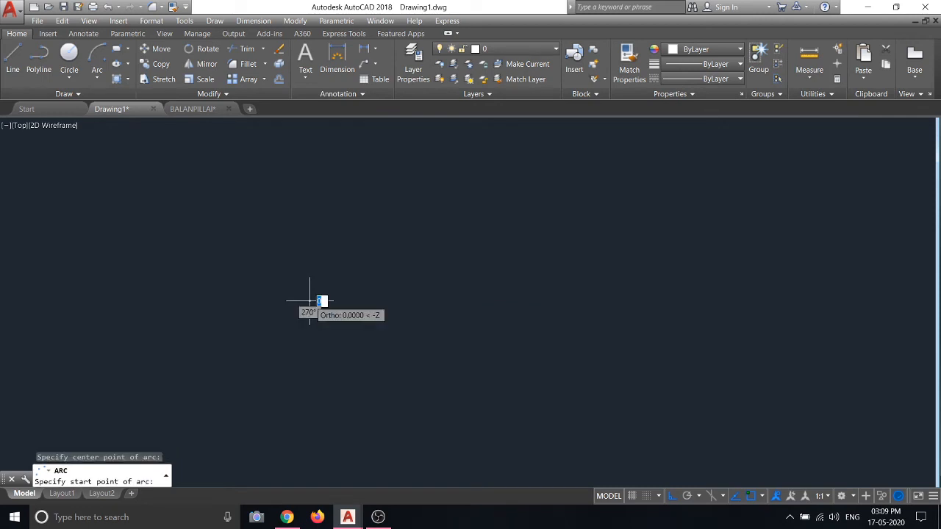
{"action": "left_click", "coordinate": [437, 301]}
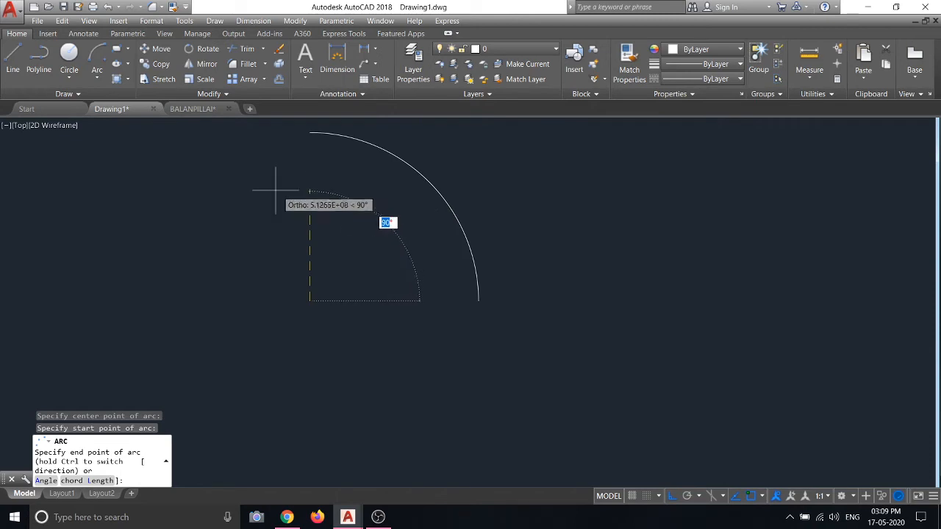
{"action": "left_click", "coordinate": [117, 218]}
{"action": "scroll", "coordinate": [422, 366], "scroll_direction": "down", "scroll_amount": 5}
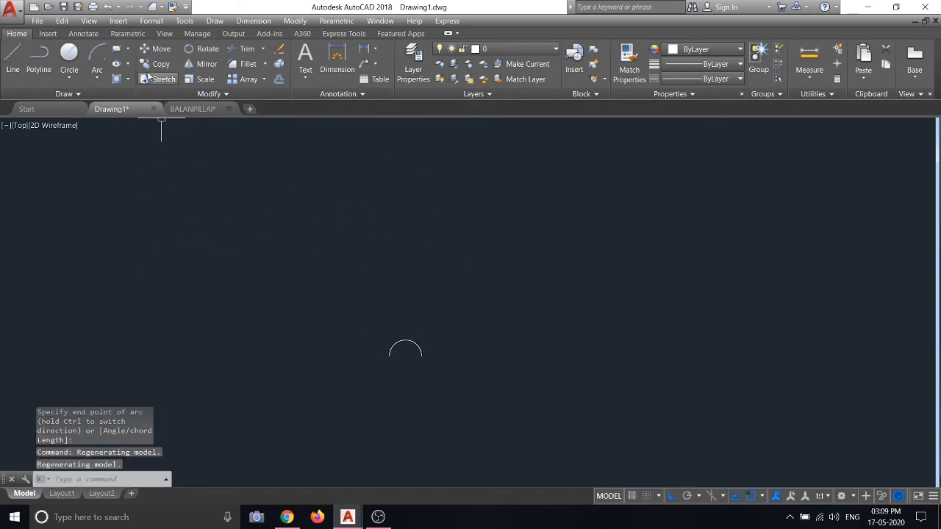
{"action": "left_click", "coordinate": [98, 79]}
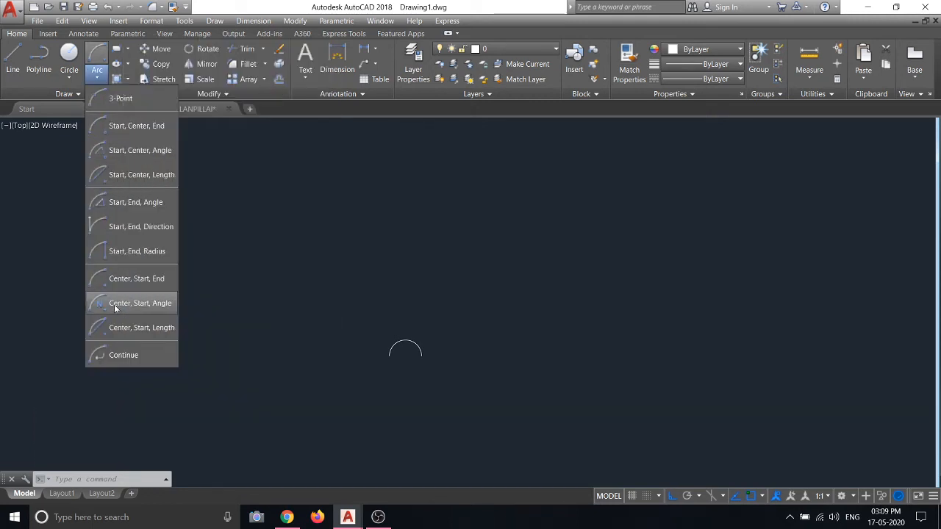
Draw an arc with the Center, Start, Angle method
{"action": "left_click", "coordinate": [115, 305]}
{"action": "left_click", "coordinate": [169, 266]}
{"action": "left_click", "coordinate": [381, 267]}
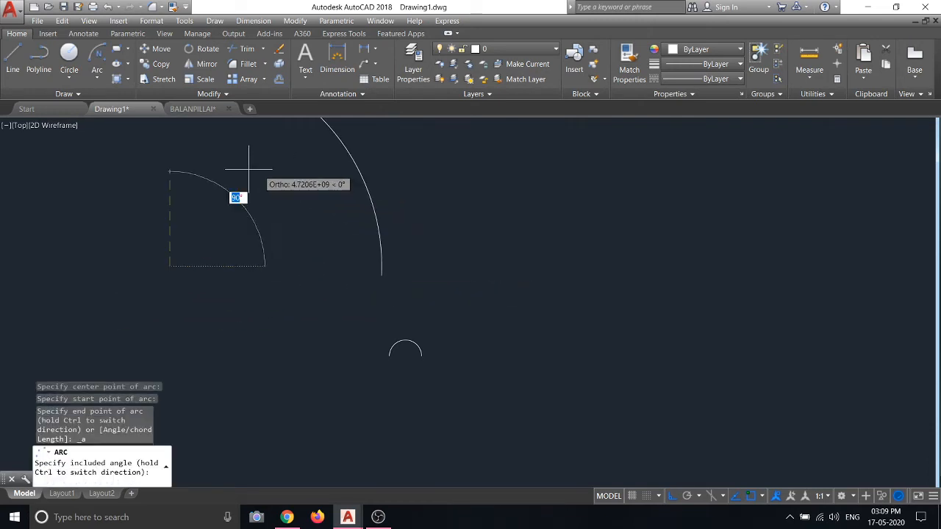
{"action": "scroll", "coordinate": [184, 181], "scroll_direction": "down", "scroll_amount": 2}
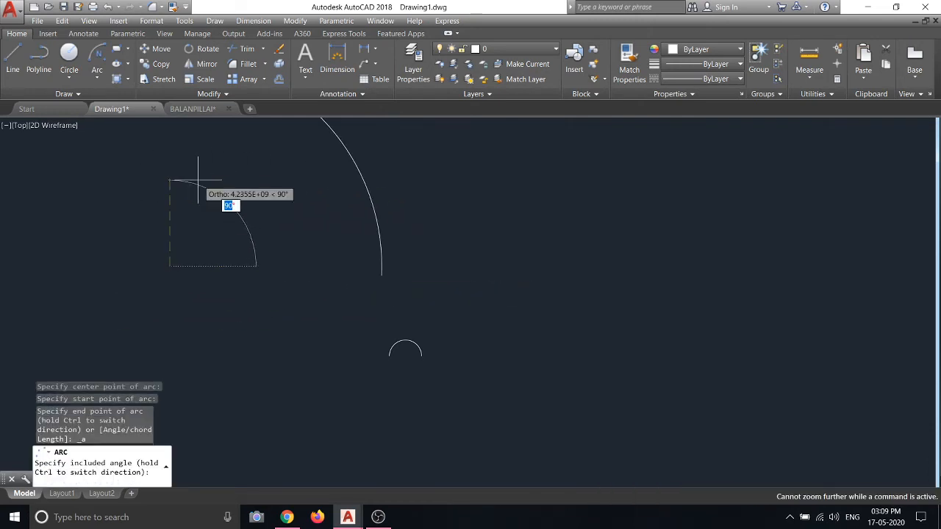
{"action": "left_click", "coordinate": [183, 171]}
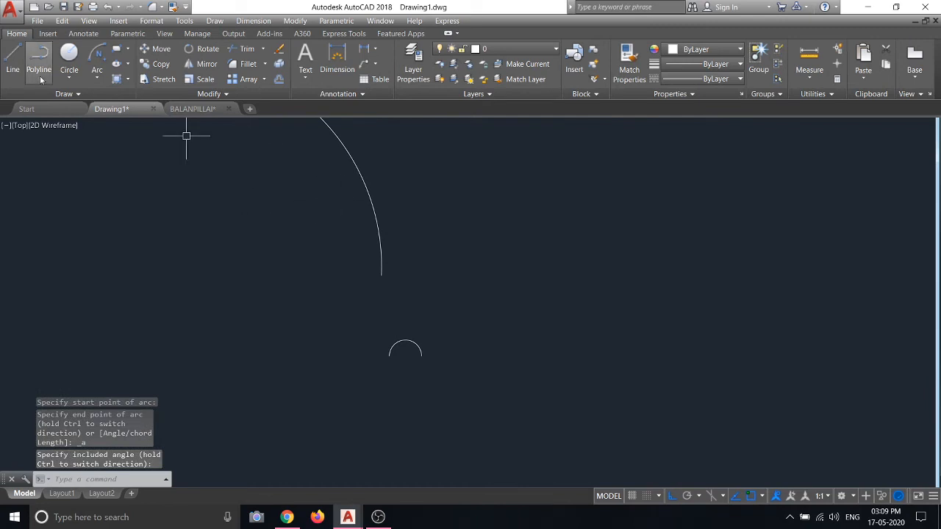
Draw an arc with the Center, Start, Length method
{"action": "left_click", "coordinate": [99, 76]}
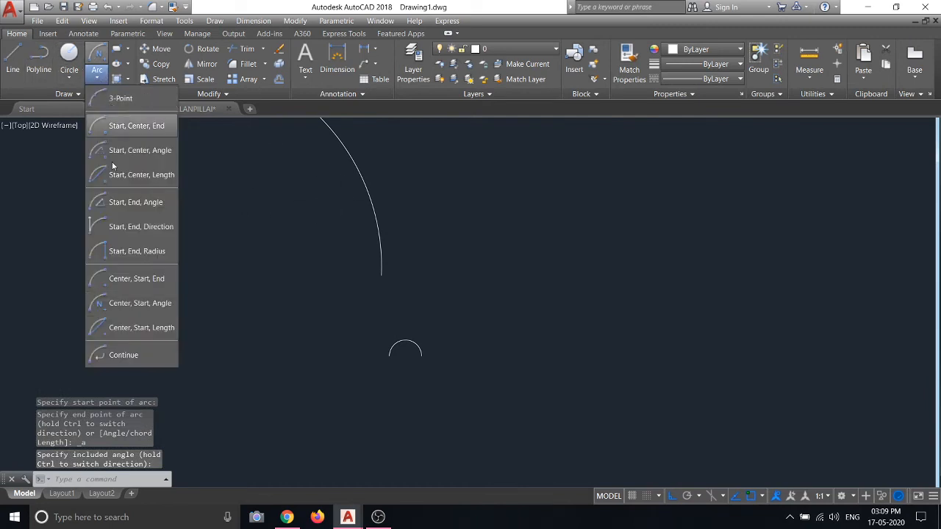
{"action": "left_click", "coordinate": [124, 328]}
{"action": "left_click", "coordinate": [138, 281]}
{"action": "left_click", "coordinate": [286, 281]}
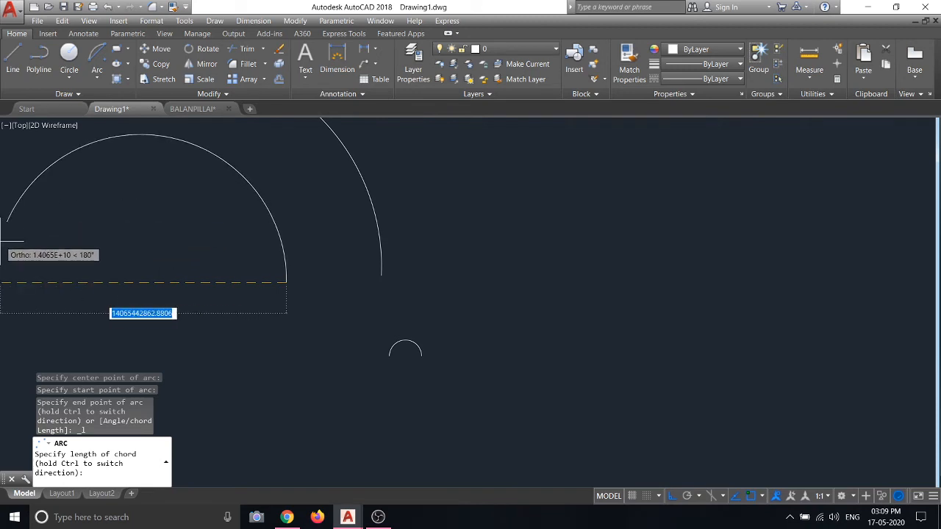
{"action": "left_click", "coordinate": [53, 217]}
Try Arc Continue and cancel it, then erase all three arcs
{"action": "left_click", "coordinate": [97, 72]}
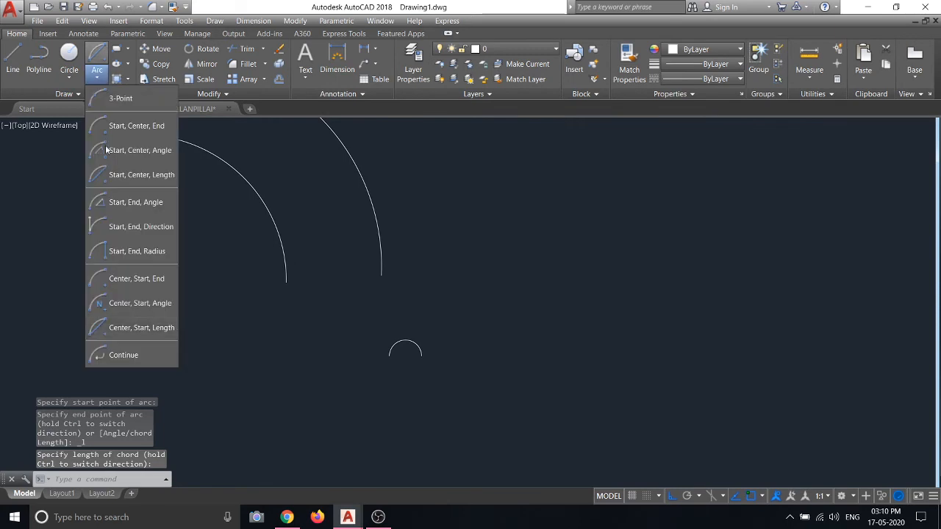
{"action": "left_click", "coordinate": [133, 362]}
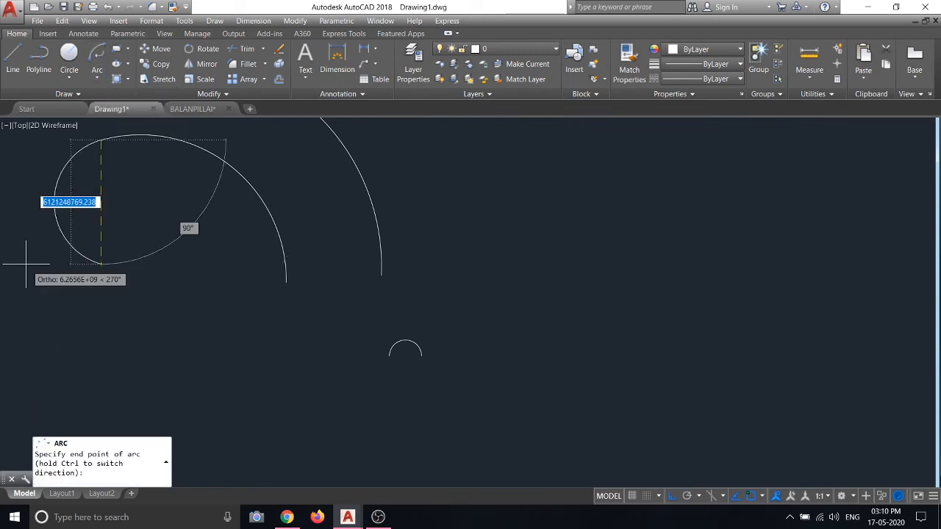
{"action": "key", "text": "Escape"}
{"action": "scroll", "coordinate": [440, 223], "scroll_direction": "down", "scroll_amount": 5}
{"action": "left_click", "coordinate": [574, 338]}
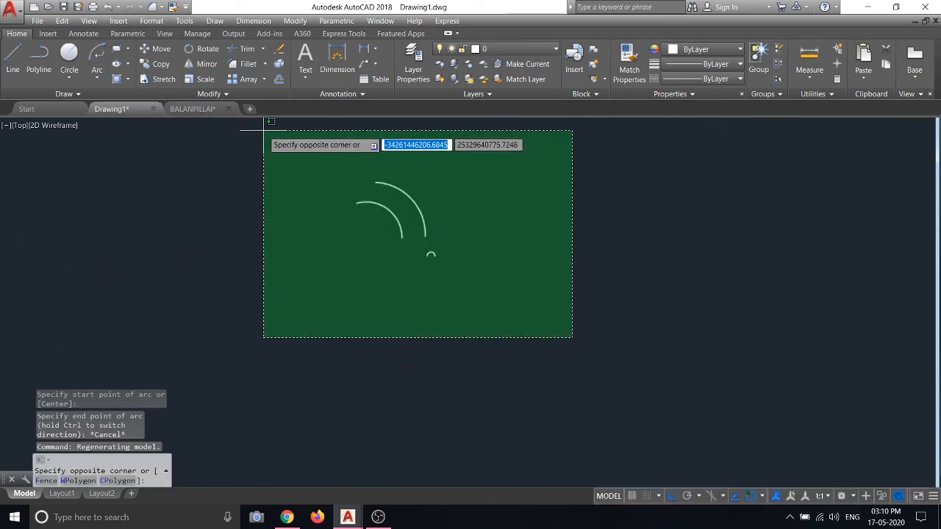
{"action": "left_click", "coordinate": [262, 131]}
{"action": "right_click", "coordinate": [263, 130]}
{"action": "left_click", "coordinate": [300, 188]}
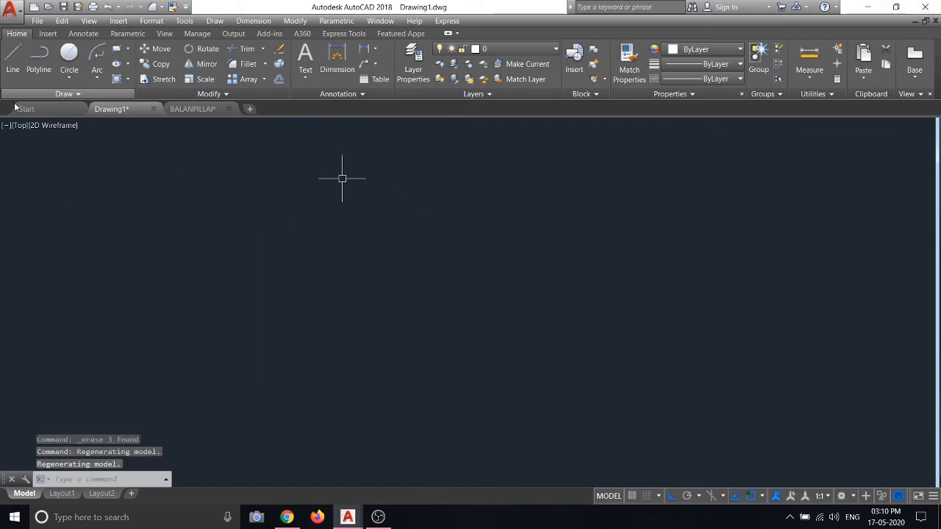
Draw a horizontal line from left to right on Drawing1
{"action": "left_click", "coordinate": [14, 70]}
{"action": "left_click", "coordinate": [103, 238]}
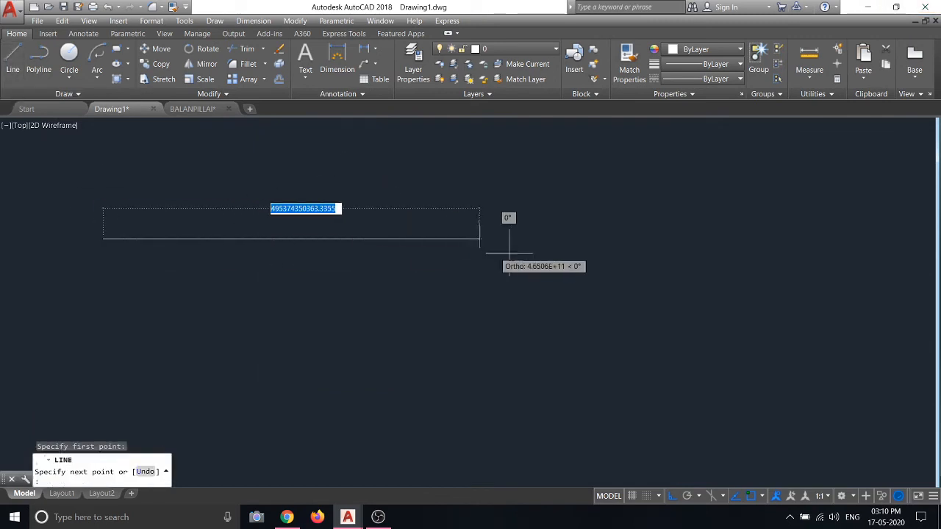
{"action": "left_click", "coordinate": [380, 244]}
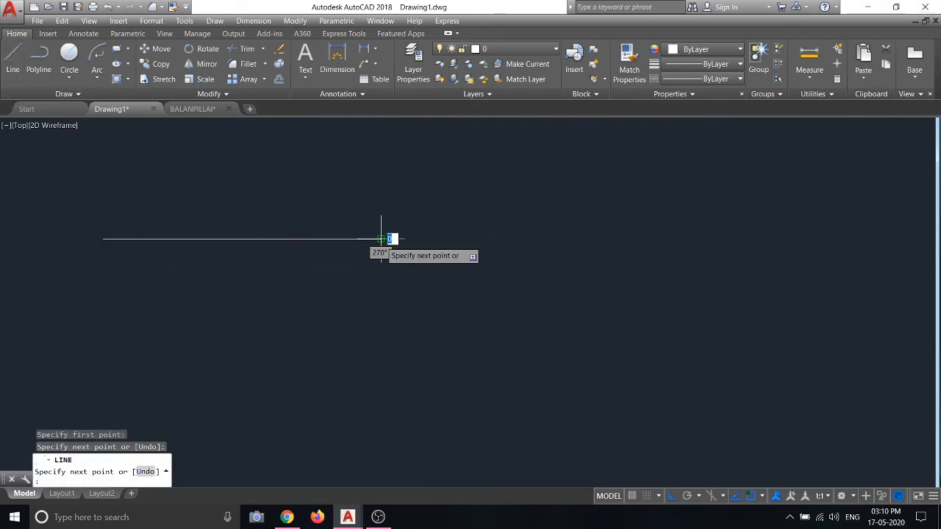
{"action": "key", "text": "Escape"}
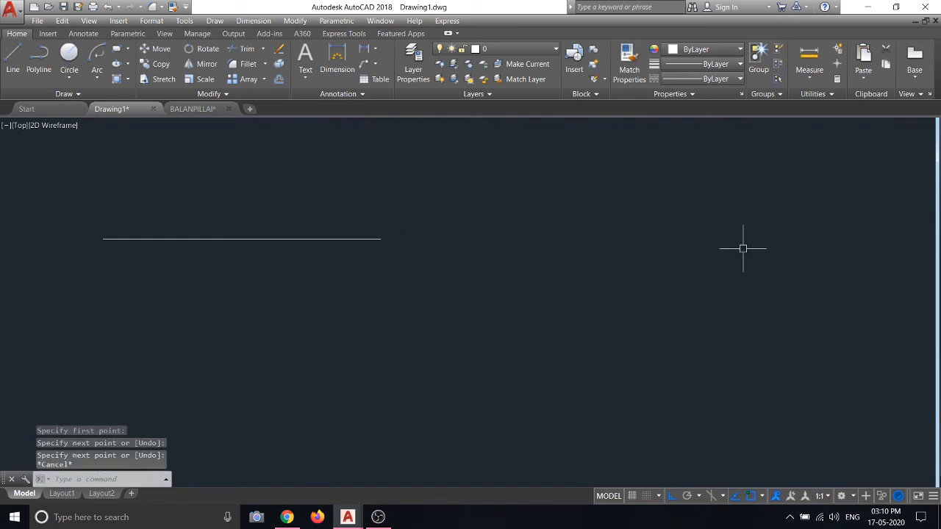
Add an Arc > Continue tangent arc from the line's end, ending below it
{"action": "left_click", "coordinate": [97, 71]}
{"action": "left_click", "coordinate": [121, 355]}
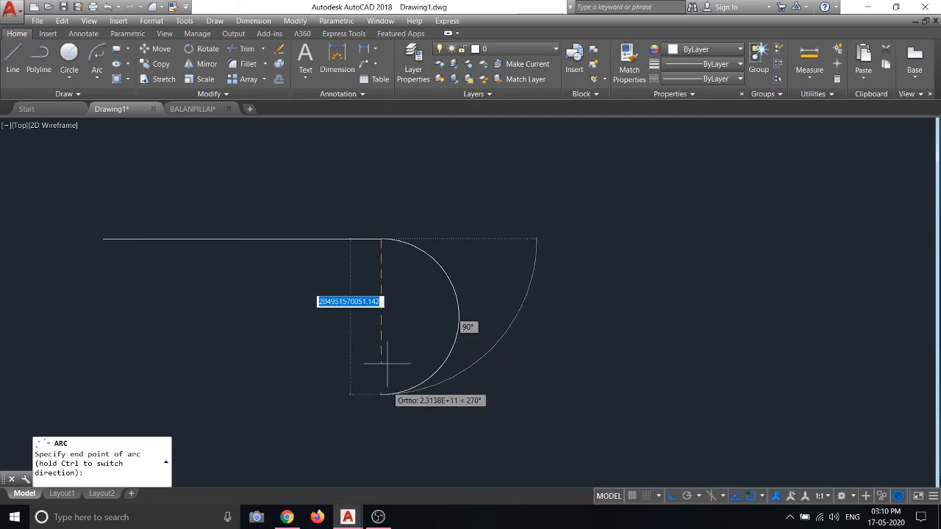
{"action": "left_click", "coordinate": [375, 448]}
{"action": "scroll", "coordinate": [415, 191], "scroll_direction": "down", "scroll_amount": 5}
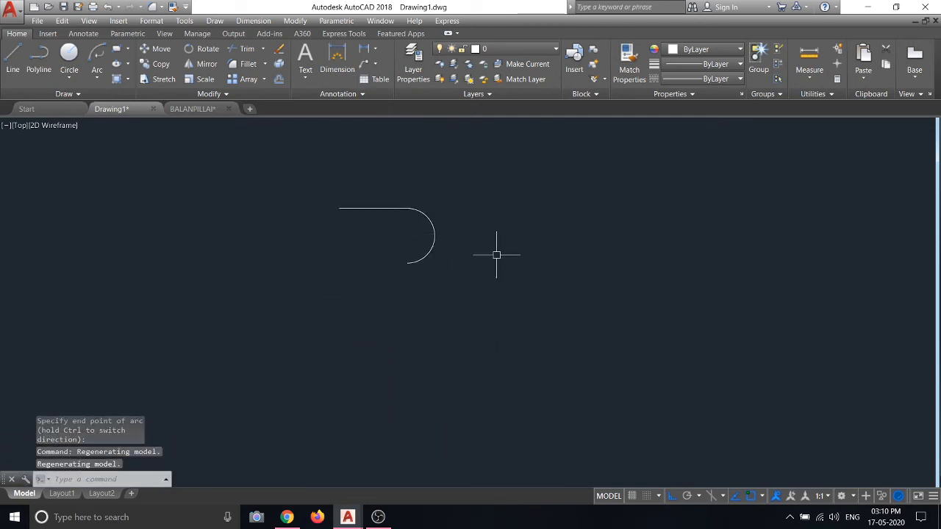
Copy the horizontal line from its right end to the arc's bottom end
{"action": "left_click", "coordinate": [261, 184]}
{"action": "left_click", "coordinate": [213, 274]}
{"action": "scroll", "coordinate": [287, 159], "scroll_direction": "down", "scroll_amount": 6}
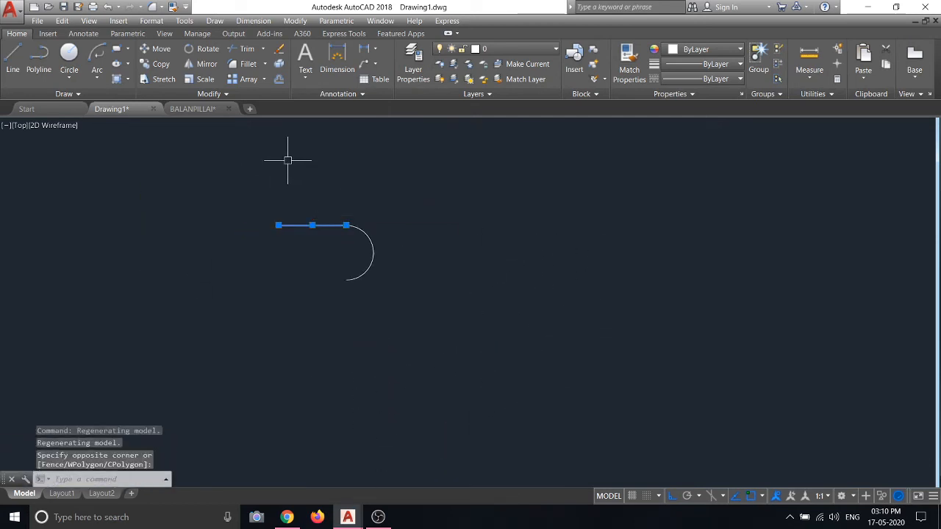
{"action": "right_click", "coordinate": [287, 158]}
{"action": "left_click", "coordinate": [330, 250]}
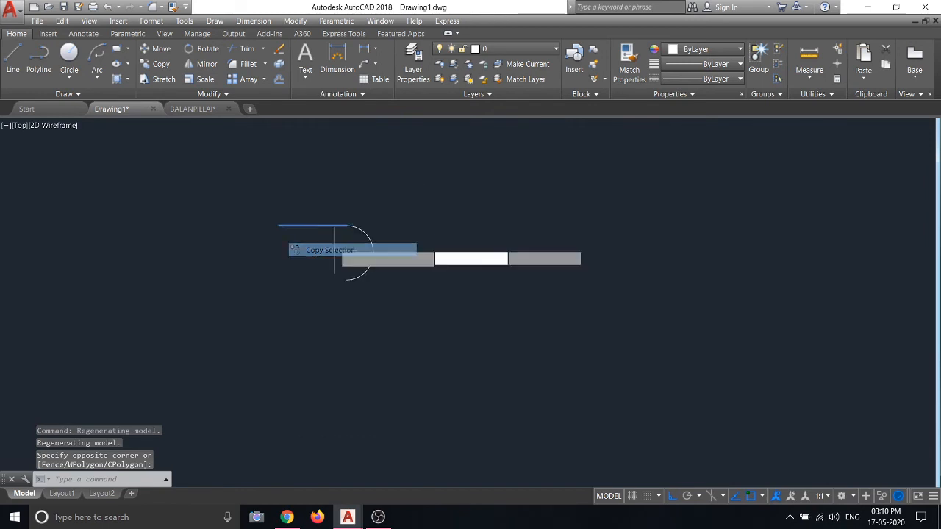
{"action": "left_click", "coordinate": [344, 225]}
{"action": "left_click", "coordinate": [346, 280]}
{"action": "key", "text": "Escape"}
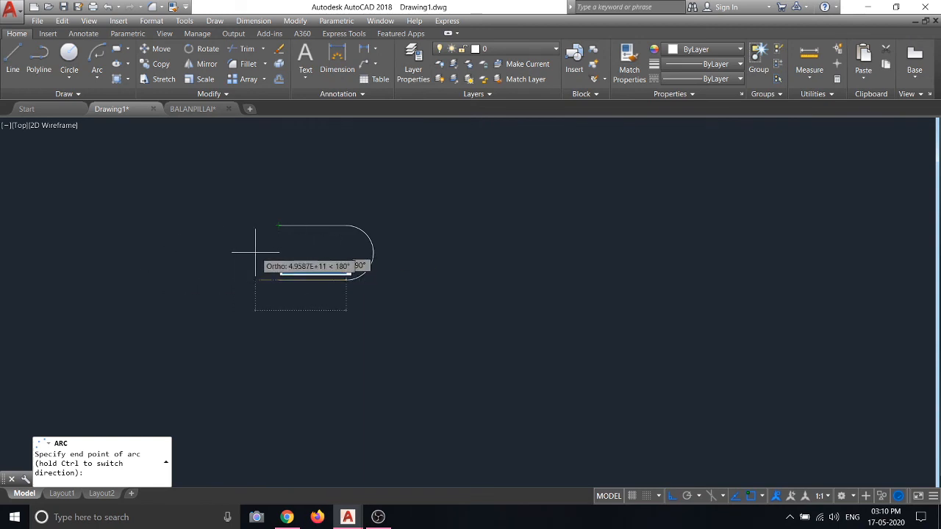
Close the shape with an arc to the top-left endpoint, then delete the bottom line
{"action": "left_click", "coordinate": [276, 223]}
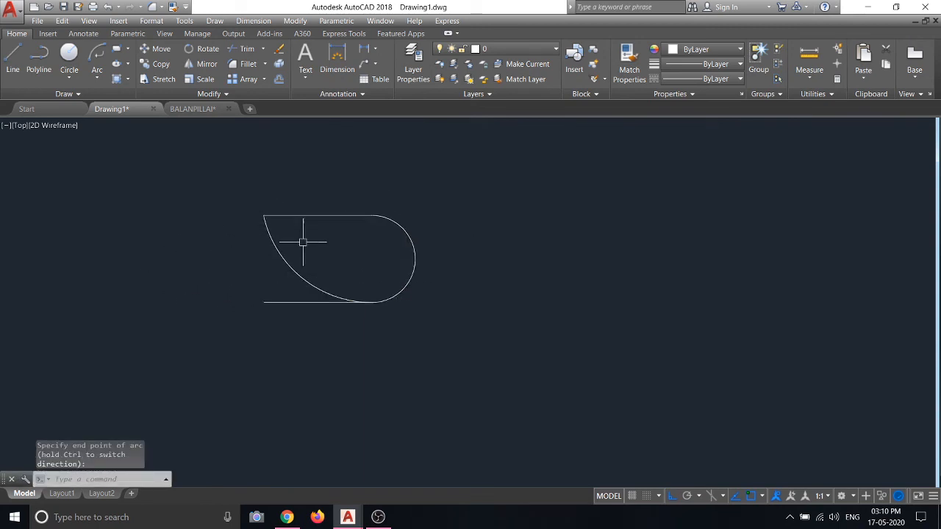
{"action": "scroll", "coordinate": [273, 259], "scroll_direction": "up", "scroll_amount": 5}
{"action": "left_click", "coordinate": [262, 280]}
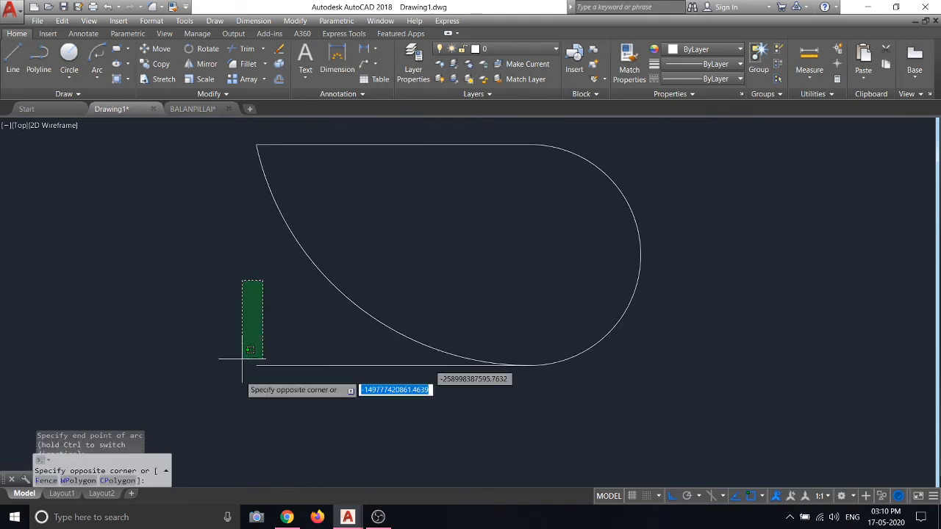
{"action": "left_click", "coordinate": [293, 394]}
{"action": "left_click", "coordinate": [293, 394]}
{"action": "left_click", "coordinate": [237, 339]}
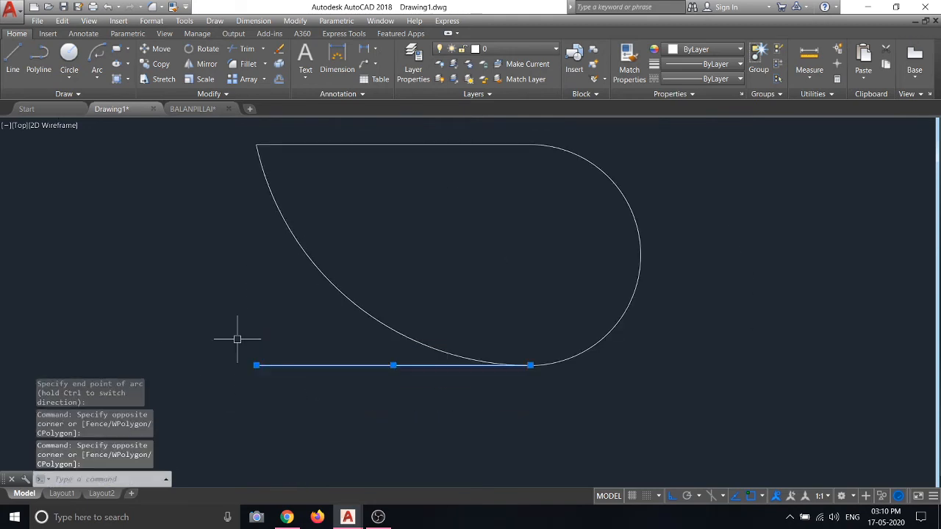
{"action": "key", "text": "Delete"}
Erase the whole teardrop via right-click Erase and place a new line's first point
{"action": "scroll", "coordinate": [296, 306], "scroll_direction": "down", "scroll_amount": 2}
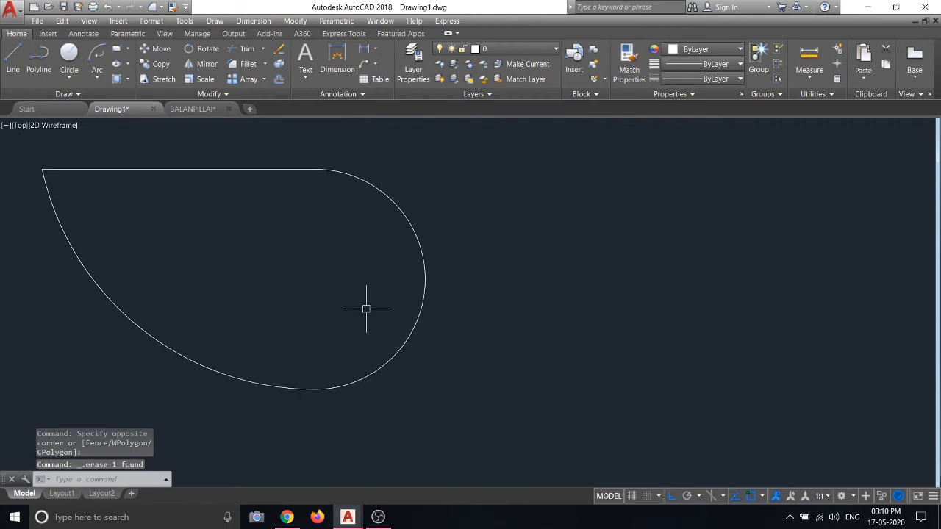
{"action": "scroll", "coordinate": [273, 298], "scroll_direction": "up", "scroll_amount": 2}
{"action": "scroll", "coordinate": [358, 301], "scroll_direction": "down", "scroll_amount": 2}
{"action": "left_click", "coordinate": [525, 404]}
{"action": "left_click", "coordinate": [319, 275]}
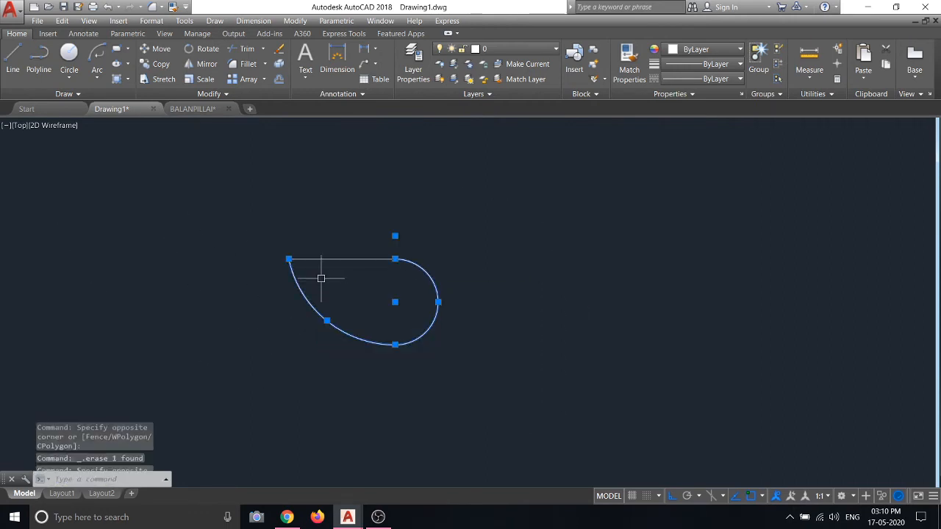
{"action": "right_click", "coordinate": [315, 182]}
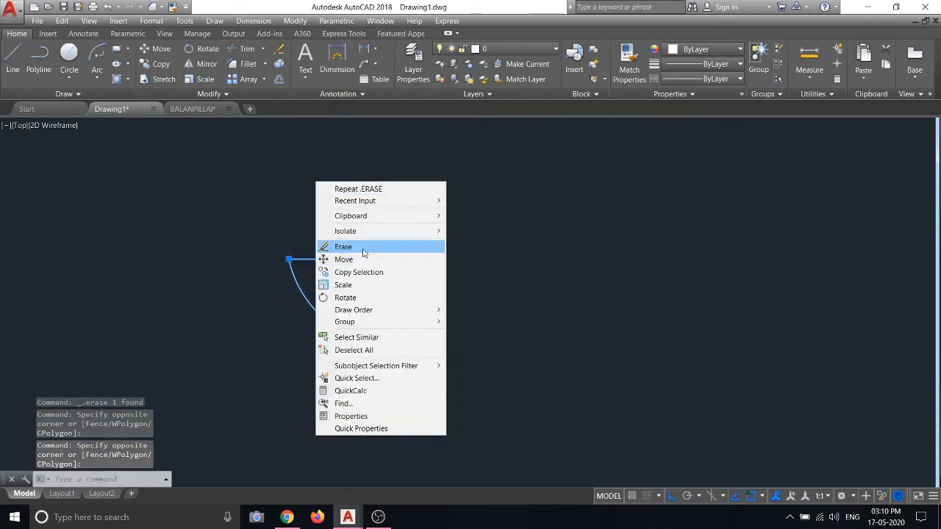
{"action": "left_click", "coordinate": [354, 246]}
{"action": "left_click", "coordinate": [19, 71]}
{"action": "left_click", "coordinate": [122, 264]}
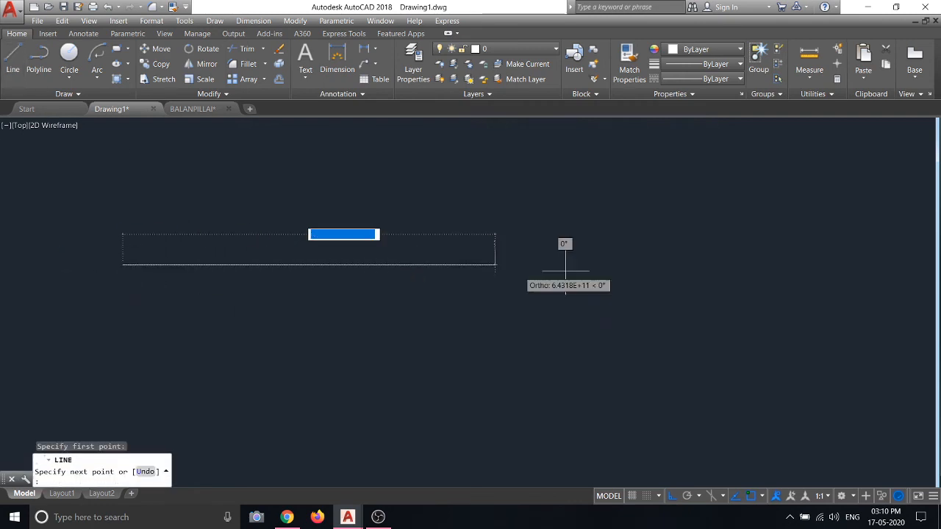
Finish the horizontal line and add a tangent Continue arc ending below it
{"action": "left_click", "coordinate": [600, 269]}
{"action": "key", "text": "Escape"}
{"action": "scroll", "coordinate": [222, 264], "scroll_direction": "down", "scroll_amount": 2}
{"action": "scroll", "coordinate": [221, 264], "scroll_direction": "down", "scroll_amount": 4}
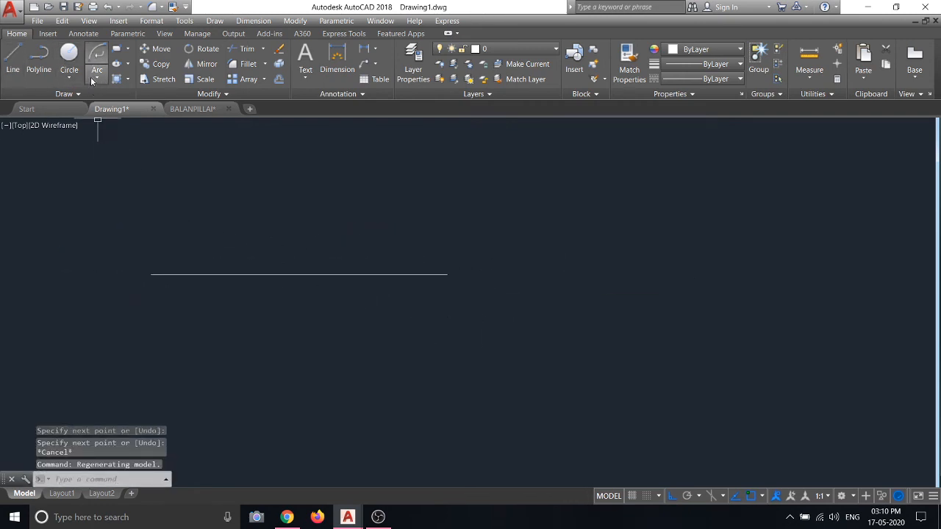
{"action": "left_click", "coordinate": [96, 78]}
{"action": "left_click", "coordinate": [109, 357]}
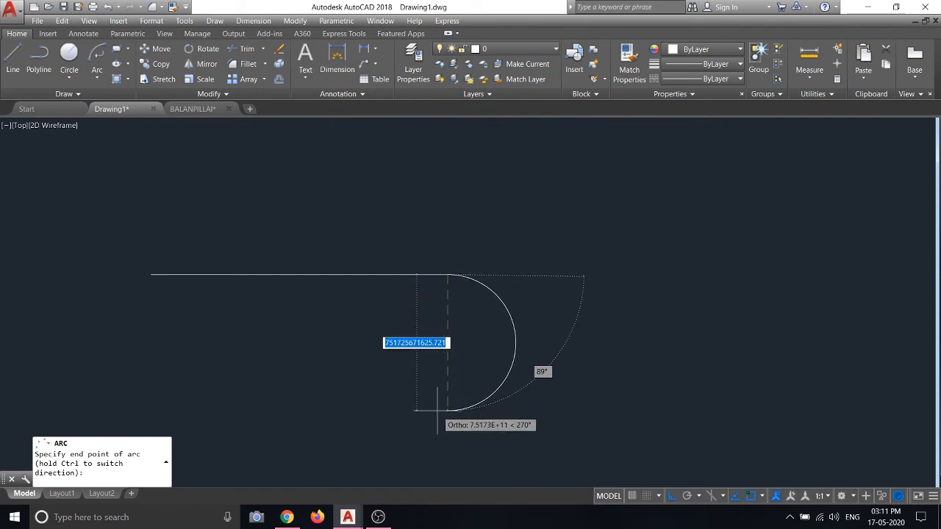
{"action": "left_click", "coordinate": [437, 412]}
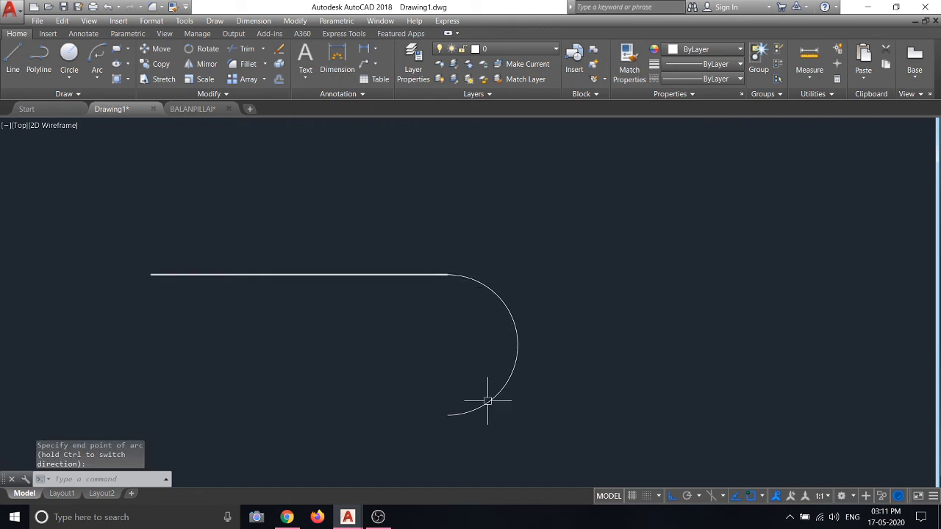
{"action": "left_click", "coordinate": [453, 413]}
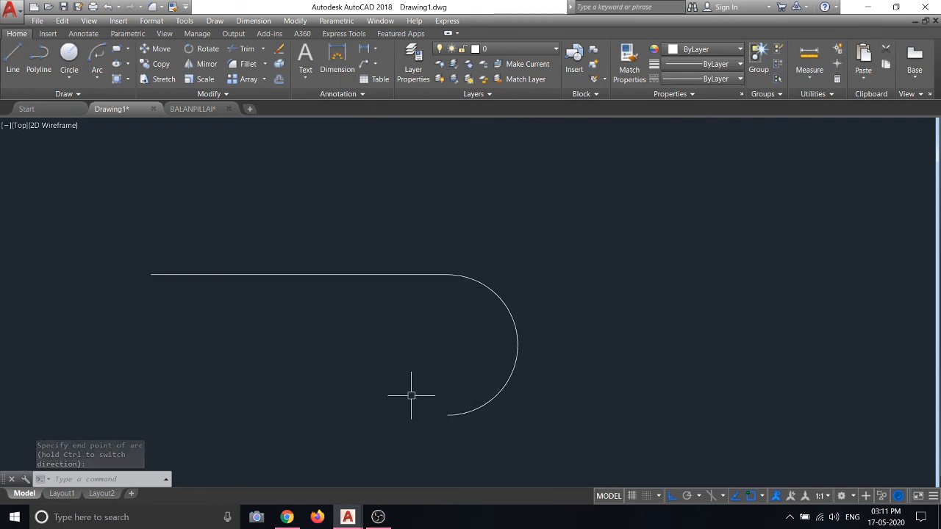
Select the line and arc together and erase them with right-click Erase
{"action": "left_click", "coordinate": [97, 76]}
{"action": "left_click", "coordinate": [132, 355]}
{"action": "scroll", "coordinate": [445, 270], "scroll_direction": "down", "scroll_amount": 1}
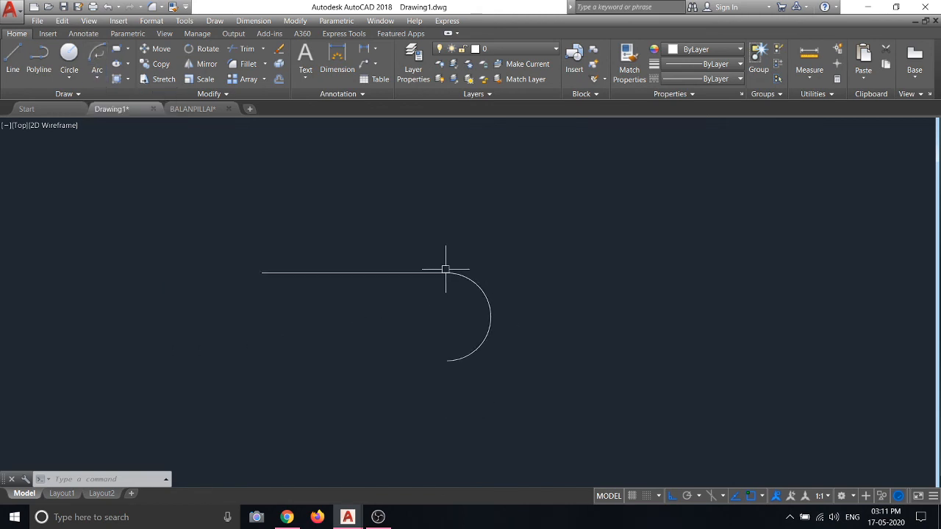
{"action": "scroll", "coordinate": [445, 270], "scroll_direction": "down", "scroll_amount": 3}
{"action": "left_click_drag", "start_coordinate": [513, 235], "coordinate": [374, 286]}
{"action": "right_click", "coordinate": [358, 286]}
{"action": "left_click", "coordinate": [384, 252]}
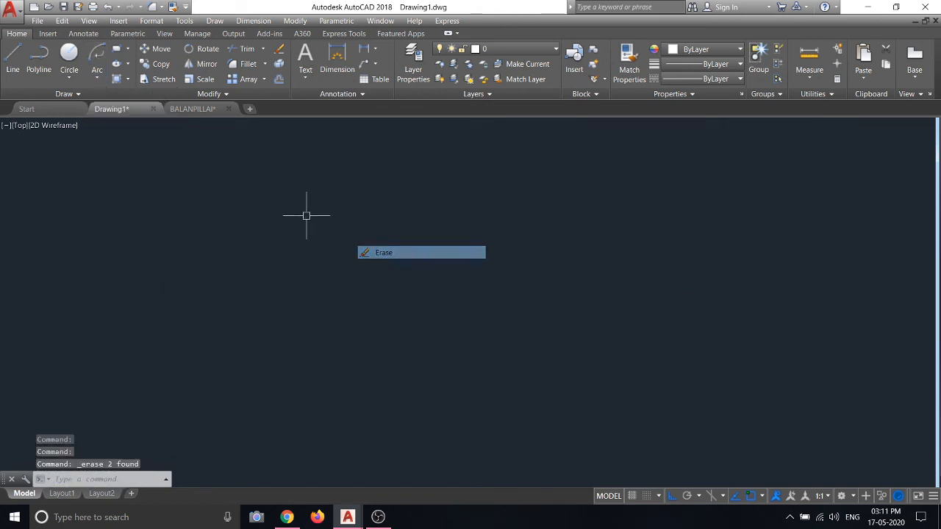
{"action": "left_click", "coordinate": [97, 75]}
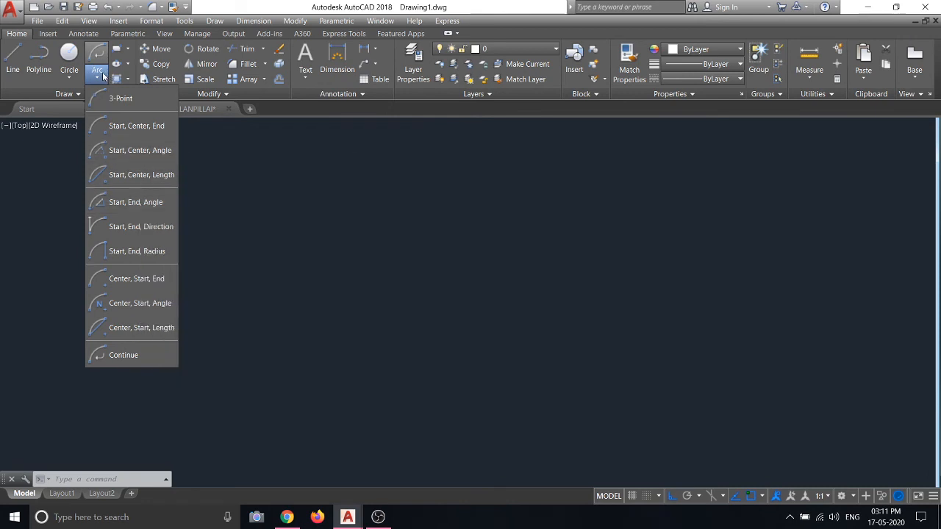
{"action": "left_click", "coordinate": [103, 76]}
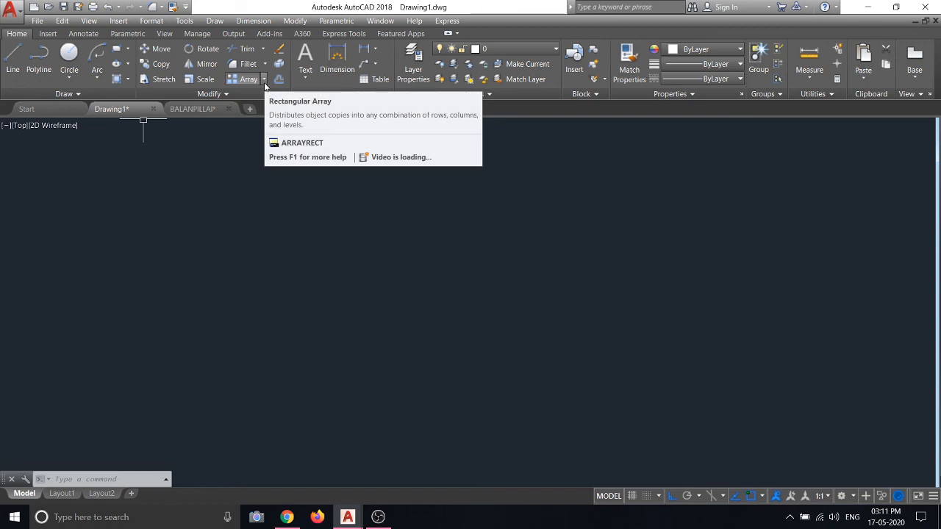
{"action": "scroll", "coordinate": [245, 290], "scroll_direction": "down", "scroll_amount": 5}
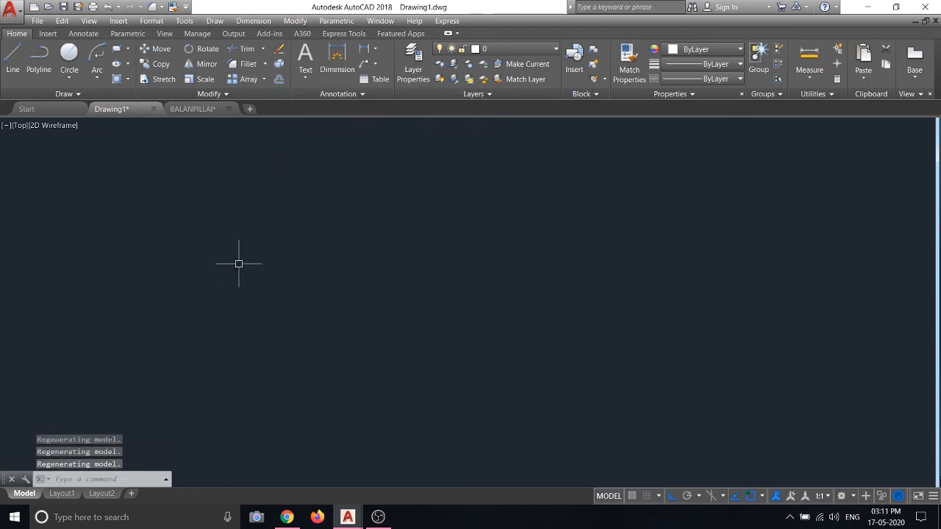
{"action": "left_click", "coordinate": [206, 111]}
{"action": "scroll", "coordinate": [409, 248], "scroll_direction": "up", "scroll_amount": 9}
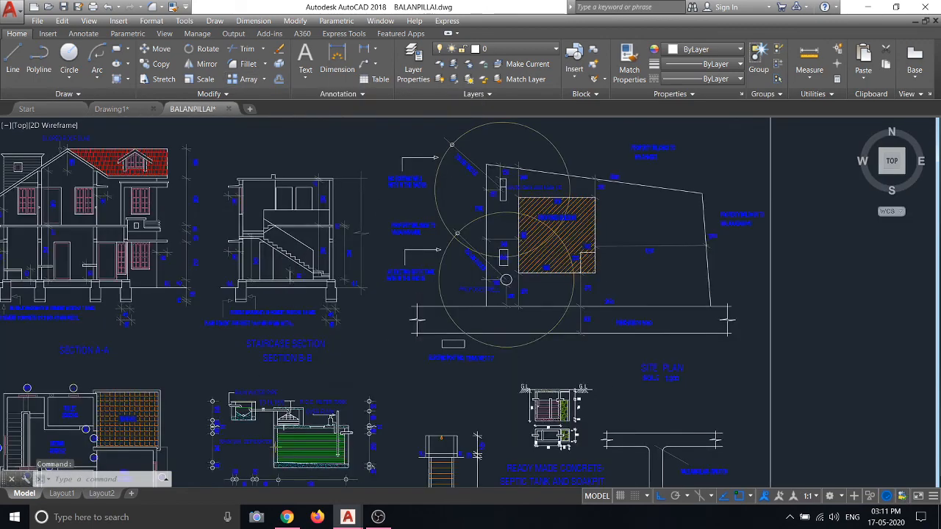
{"action": "scroll", "coordinate": [410, 248], "scroll_direction": "down", "scroll_amount": 5}
{"action": "scroll", "coordinate": [507, 233], "scroll_direction": "up", "scroll_amount": 4}
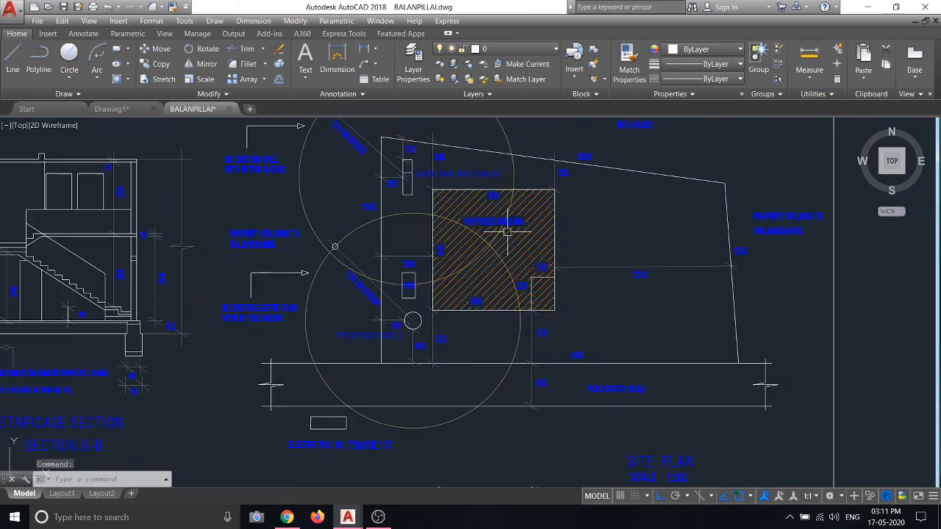
{"action": "scroll", "coordinate": [507, 233], "scroll_direction": "down", "scroll_amount": 4}
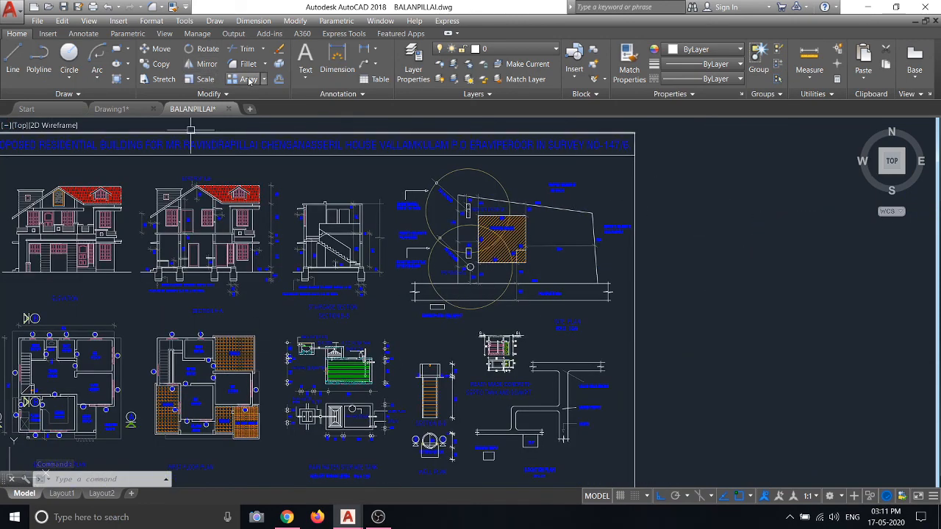
{"action": "left_click", "coordinate": [126, 81]}
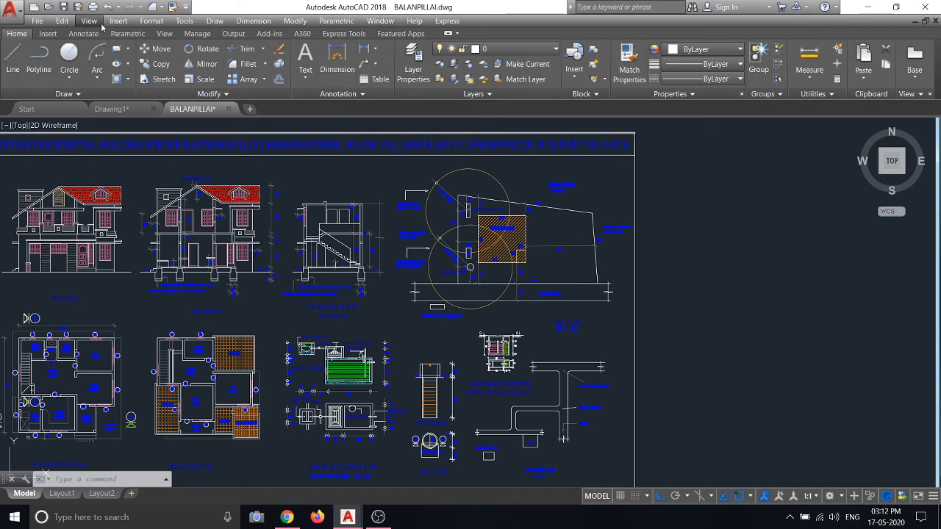
{"action": "scroll", "coordinate": [391, 252], "scroll_direction": "down", "scroll_amount": 5}
{"action": "scroll", "coordinate": [369, 248], "scroll_direction": "up", "scroll_amount": 4}
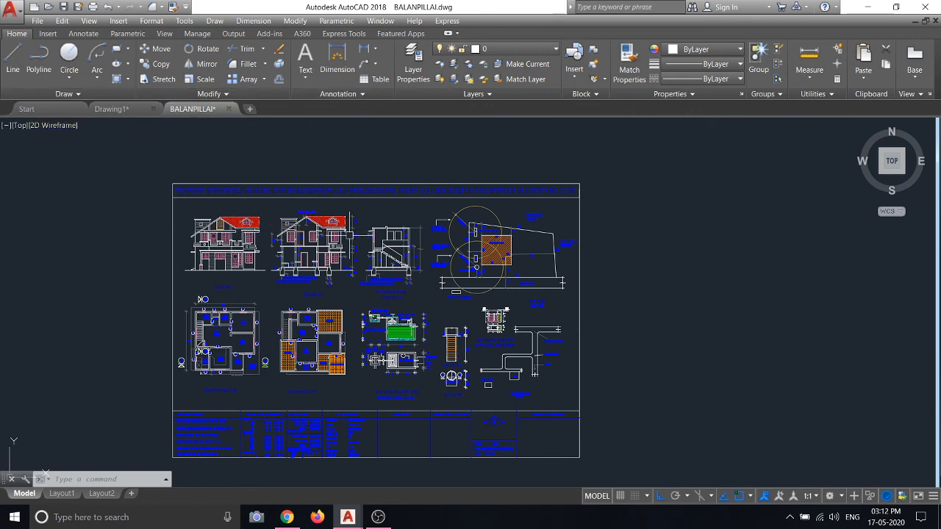
{"action": "scroll", "coordinate": [341, 338], "scroll_direction": "up", "scroll_amount": 2}
{"action": "scroll", "coordinate": [334, 255], "scroll_direction": "up", "scroll_amount": 4}
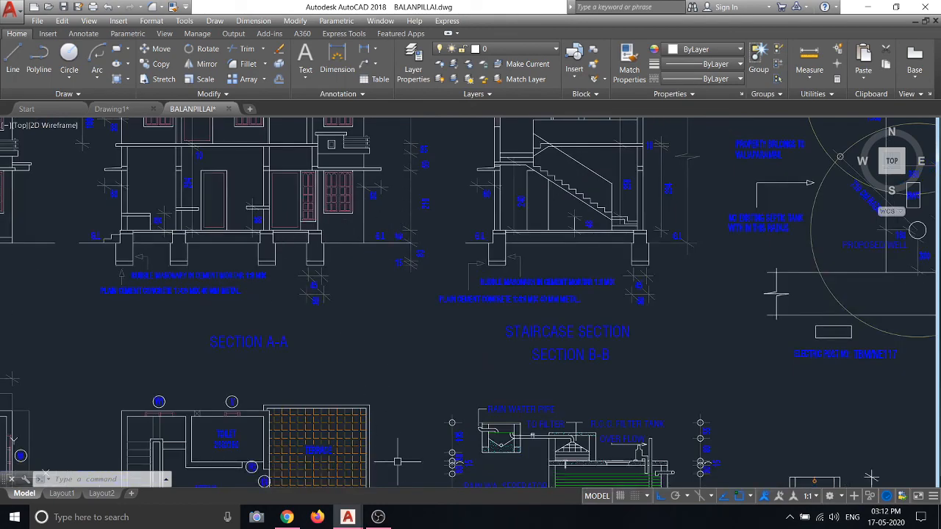
{"action": "left_click", "coordinate": [380, 518]}
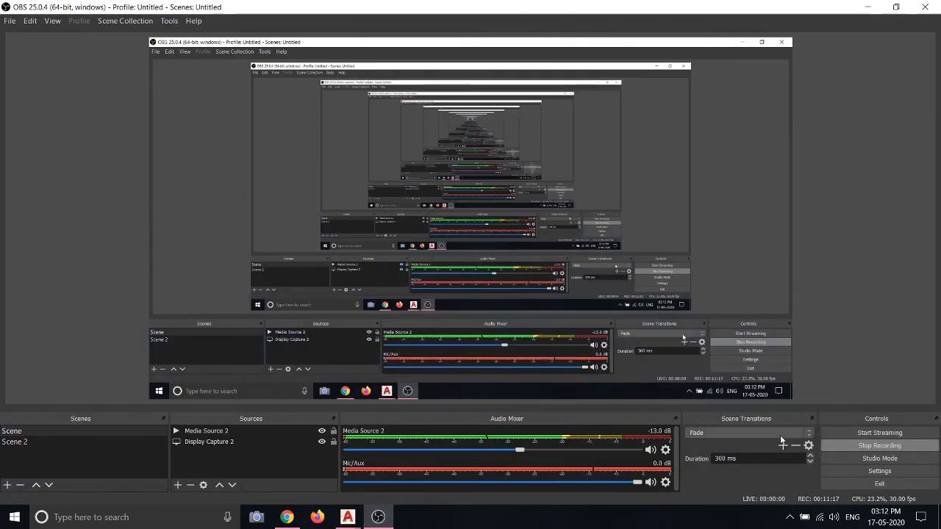